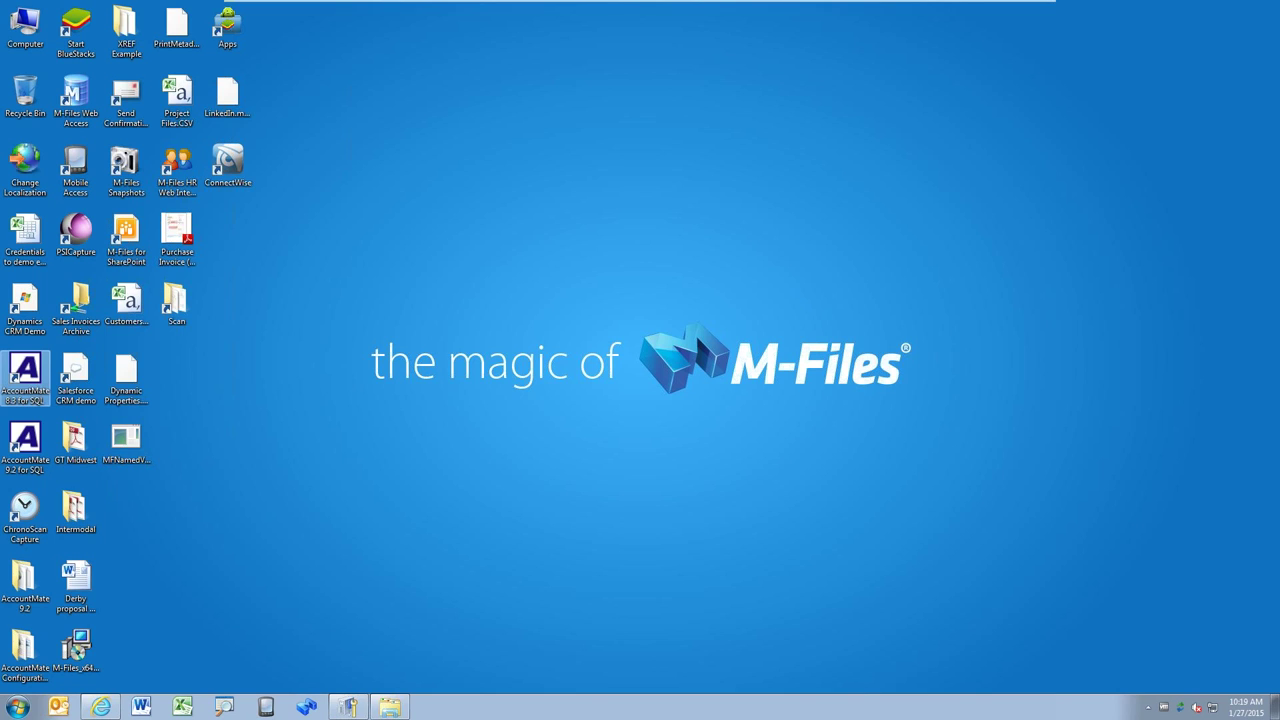
Open the Accounting vault on the M-Files (M:) drive and review the object types that can be created.
{"action": "left_click", "coordinate": [596, 504]}
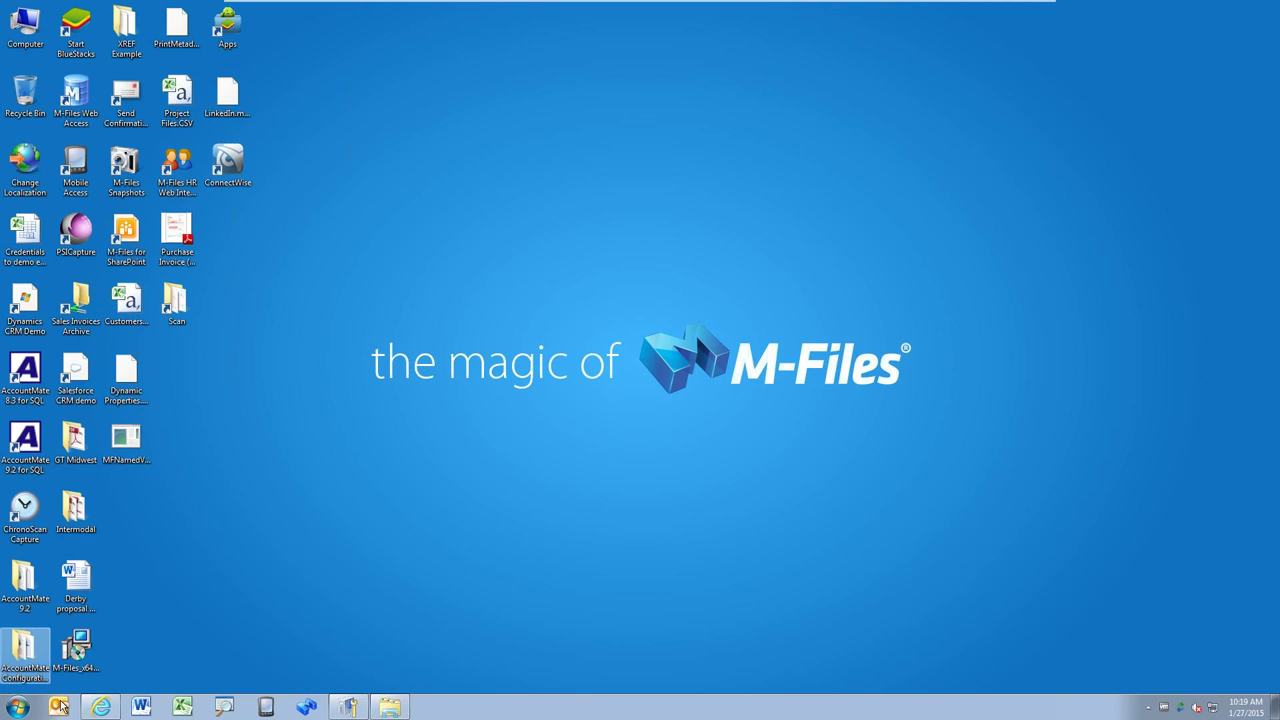
{"action": "left_click", "coordinate": [17, 708]}
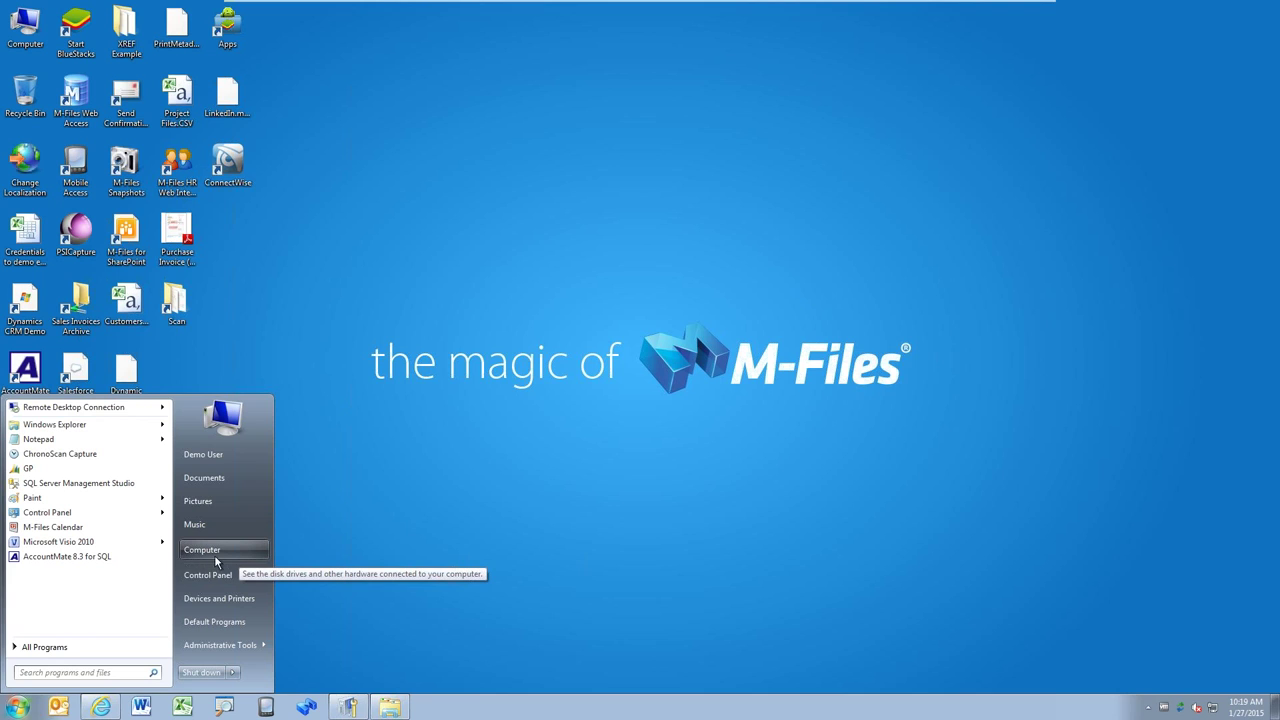
{"action": "left_click", "coordinate": [245, 552]}
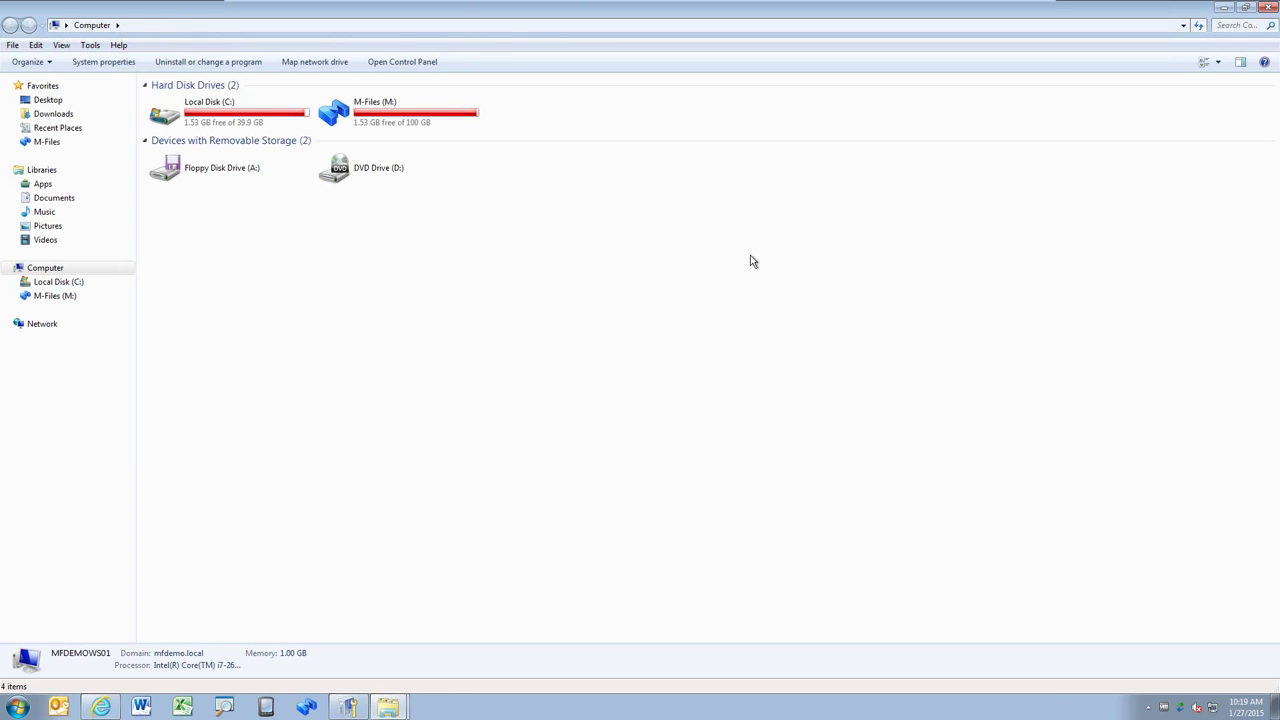
{"action": "left_click", "coordinate": [462, 122]}
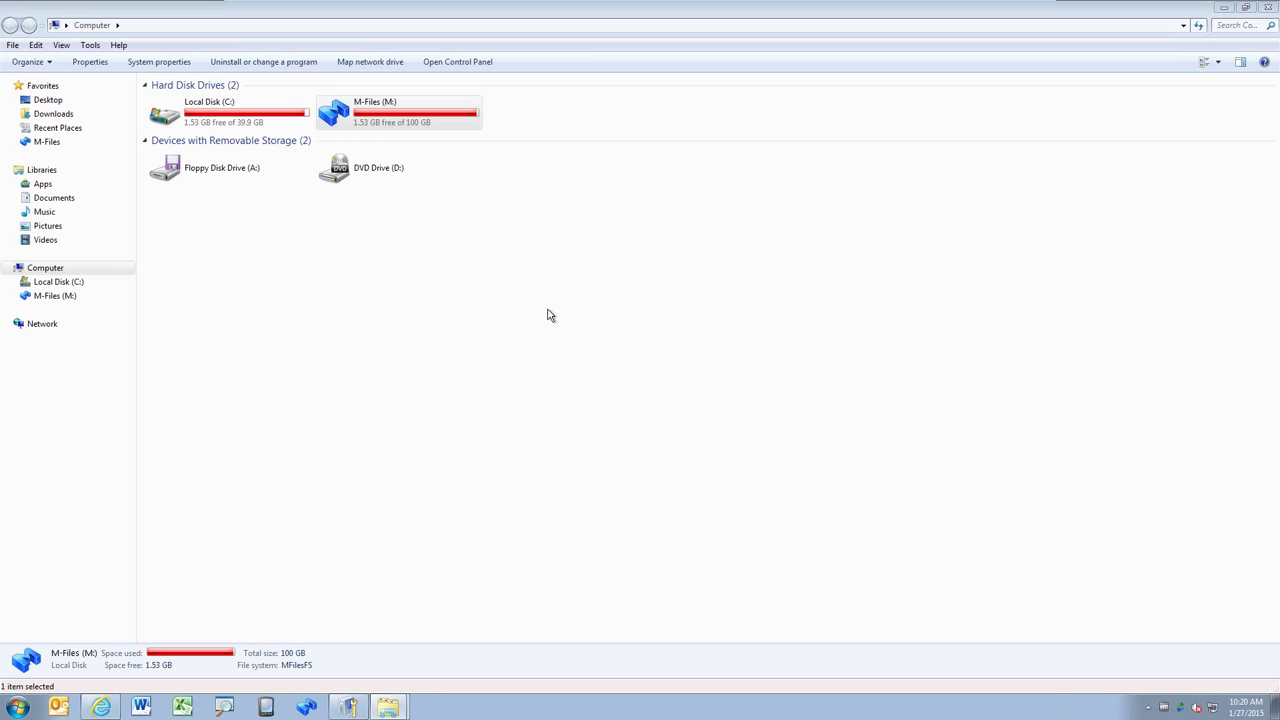
{"action": "double_click", "coordinate": [409, 117]}
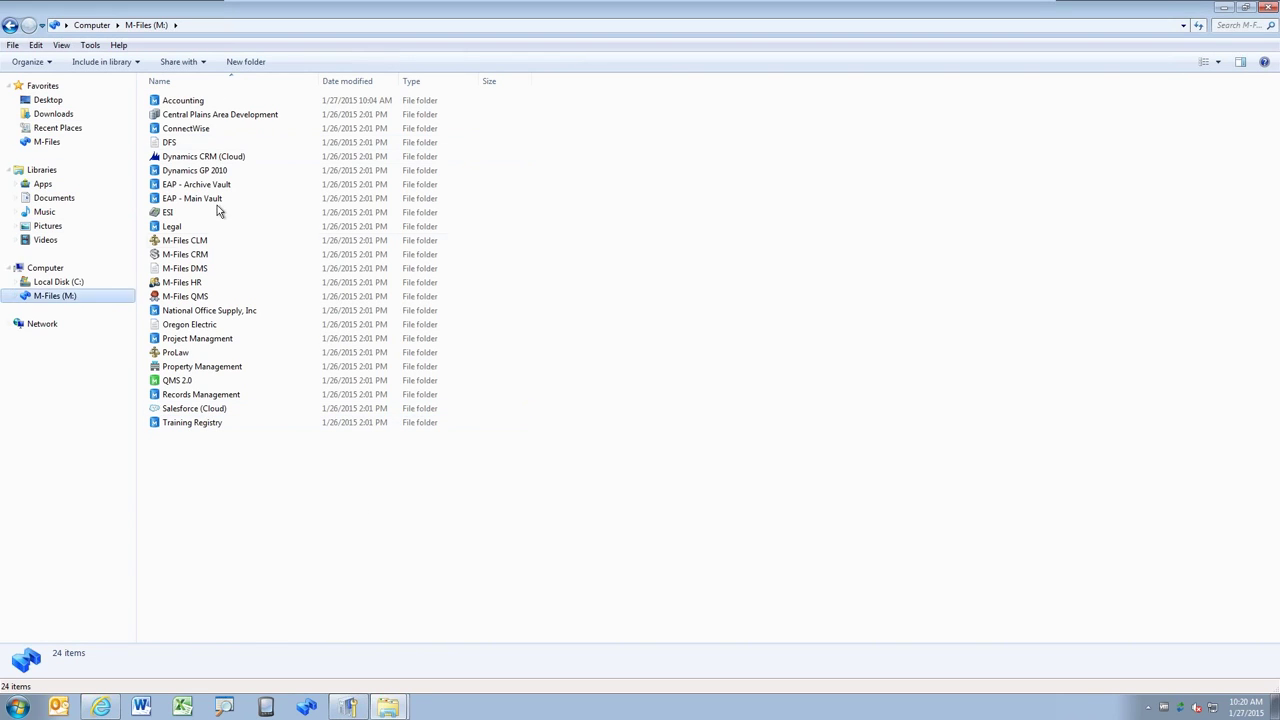
{"action": "left_click", "coordinate": [215, 101]}
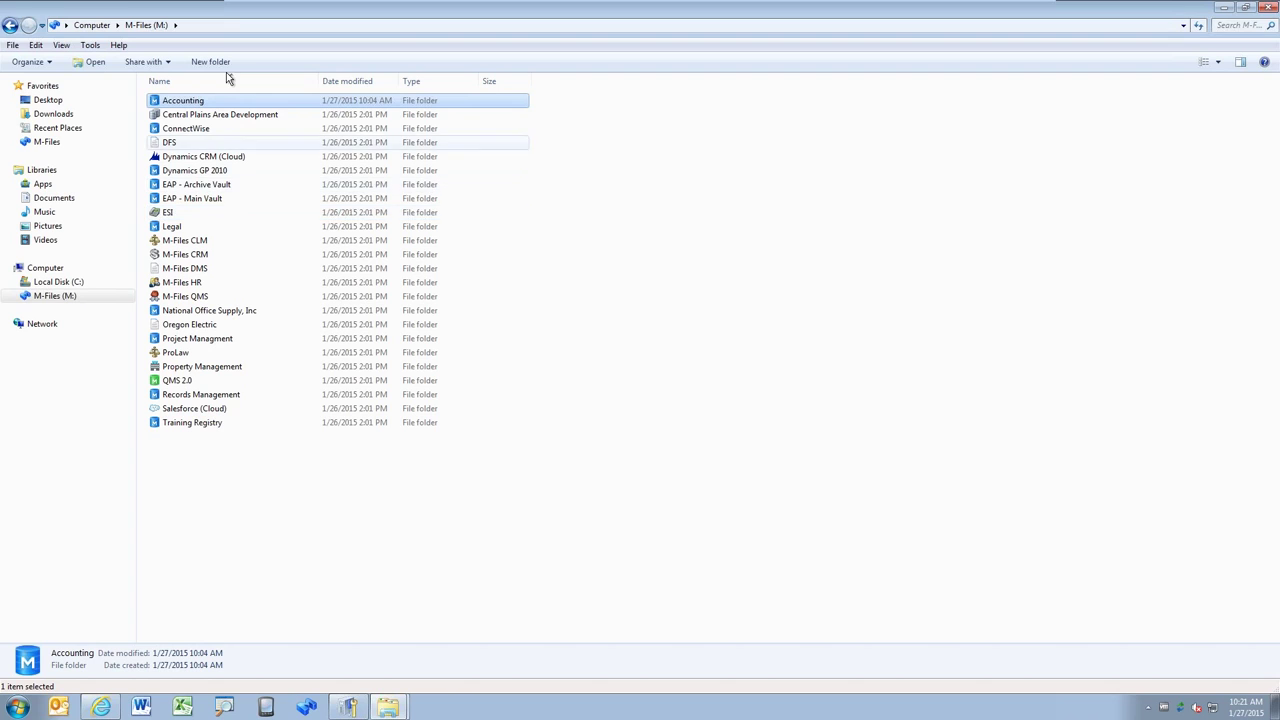
{"action": "double_click", "coordinate": [260, 100]}
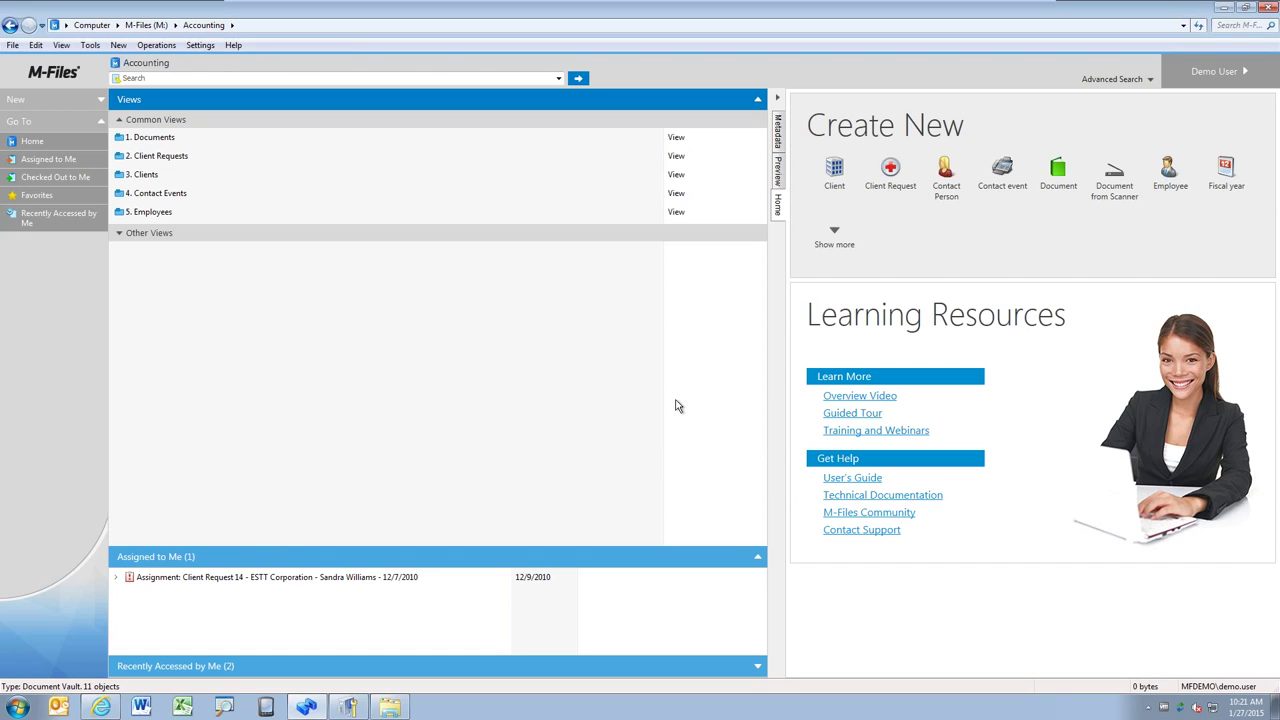
{"action": "left_click", "coordinate": [100, 101]}
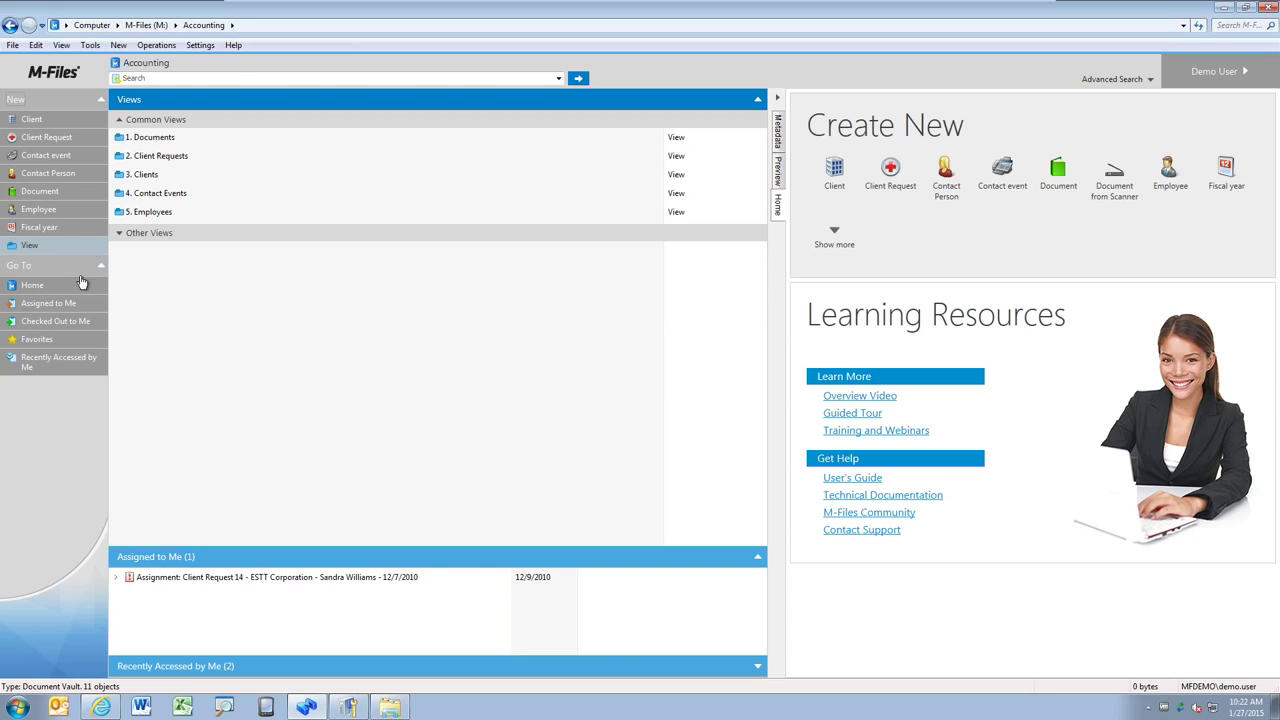
{"action": "left_click", "coordinate": [40, 99]}
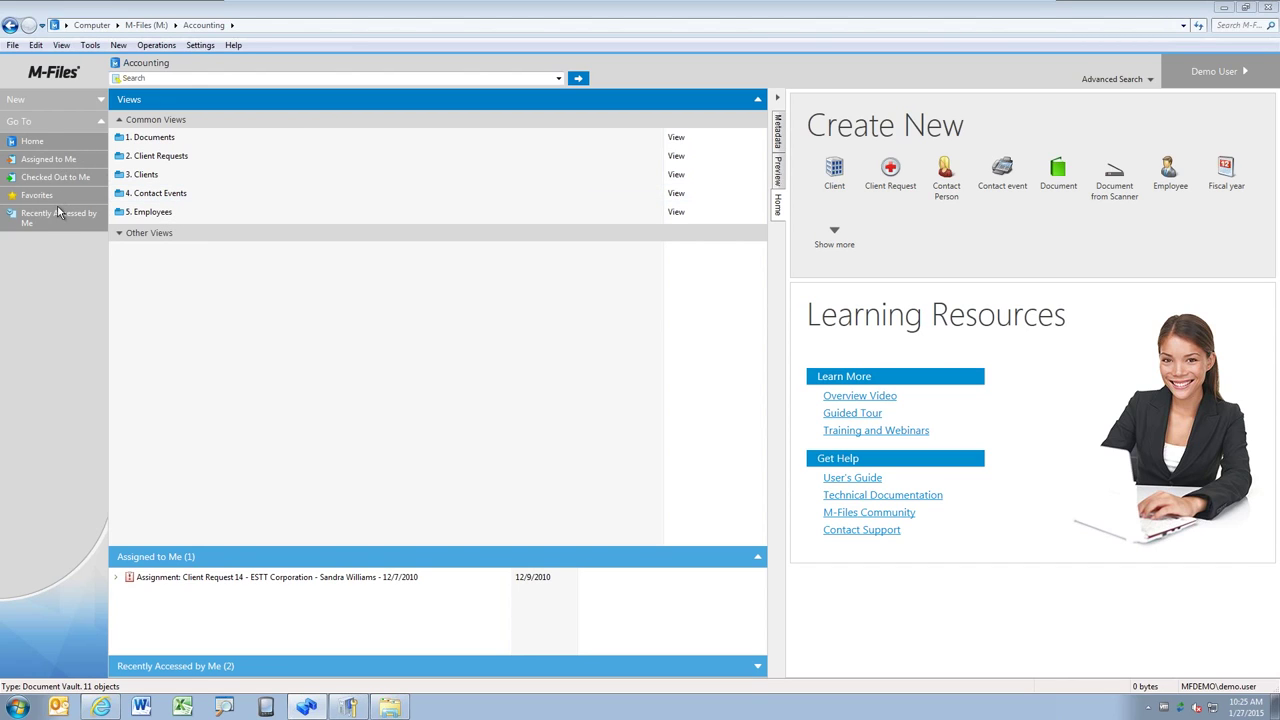
{"action": "left_click", "coordinate": [360, 79]}
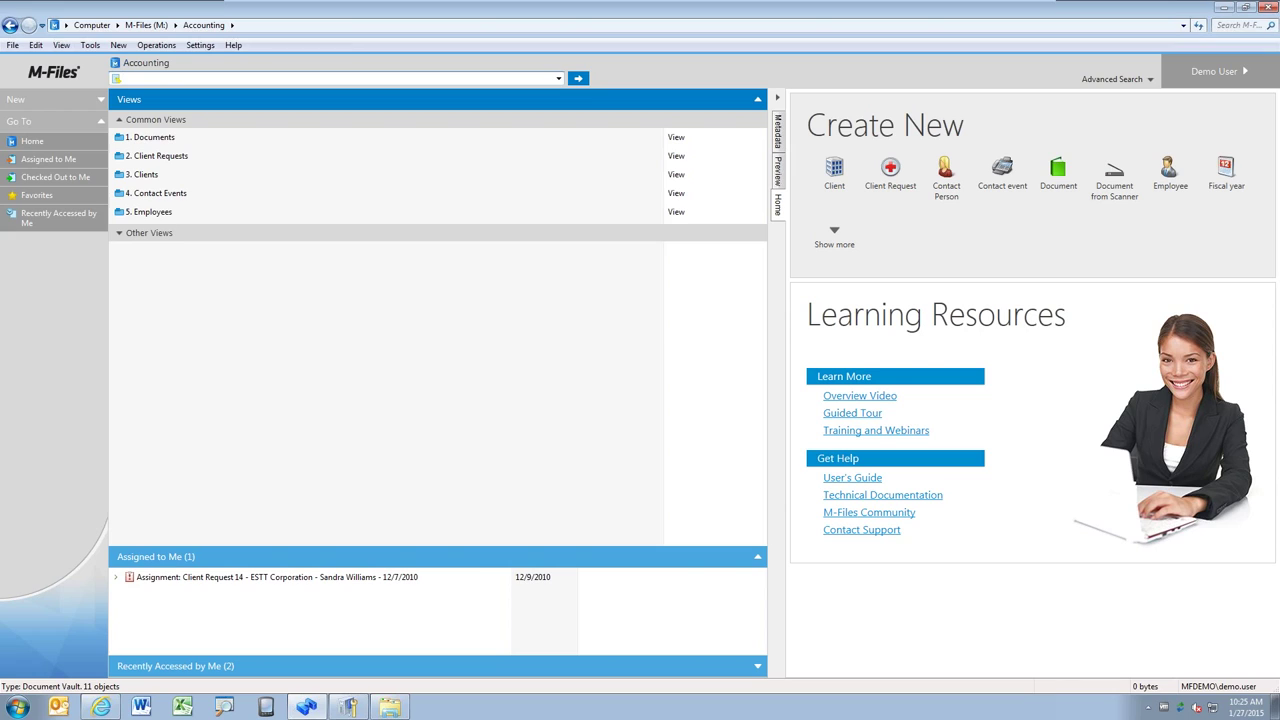
{"action": "type", "text": "any search terms"}
{"action": "left_click", "coordinate": [219, 77]}
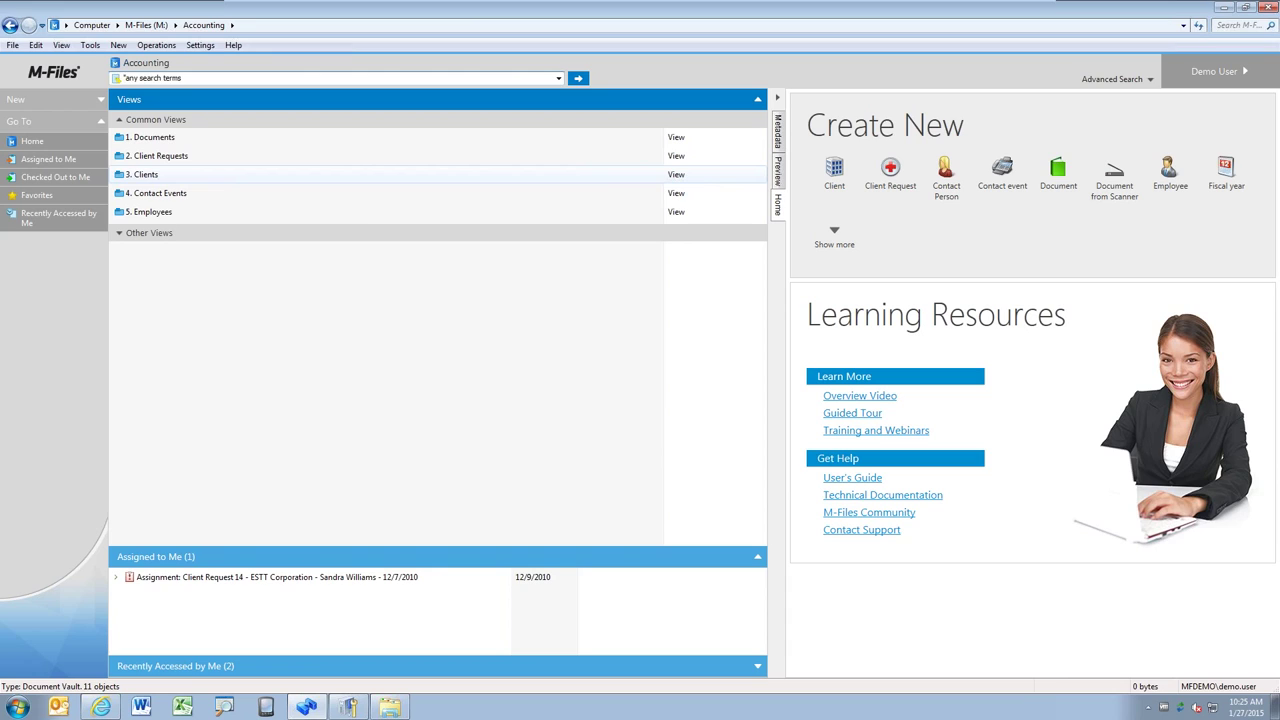
{"action": "type", "text": "\""}
{"action": "key", "text": "BackSpace"}
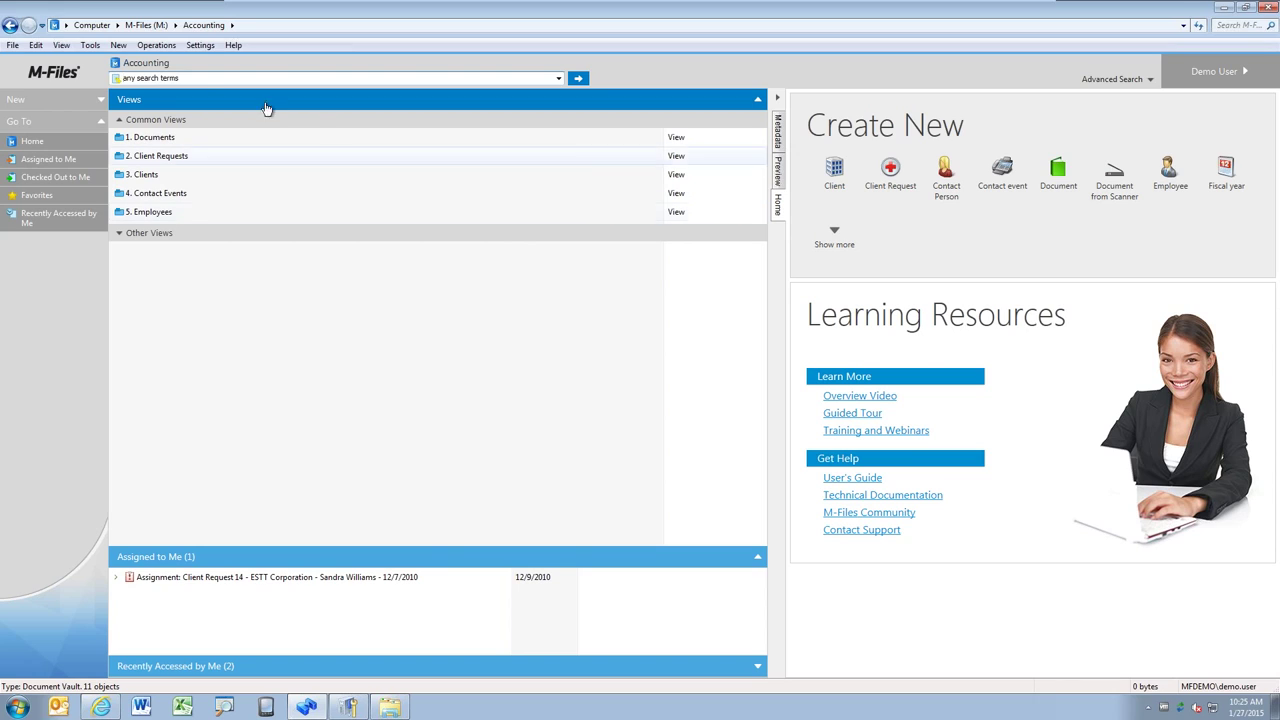
Search the Accounting vault for ESTT.
{"action": "key", "text": "ctrl+a"}
{"action": "type", "text": "ESTT"}
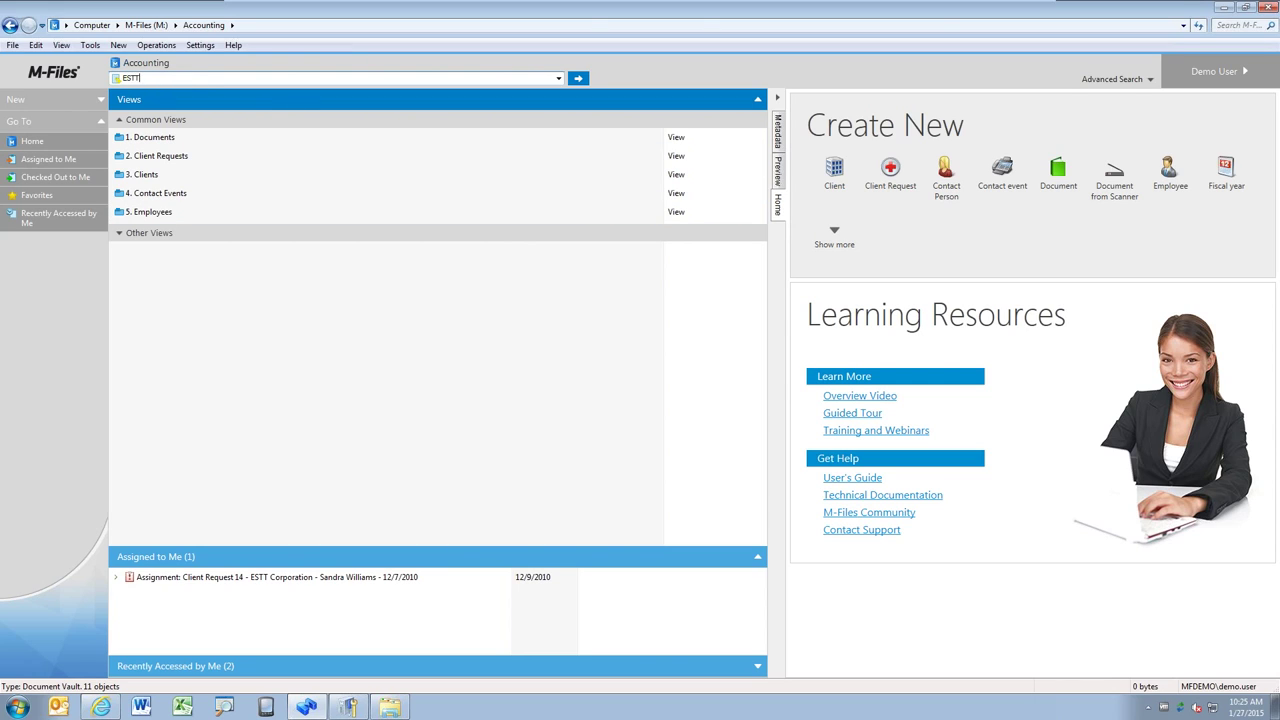
{"action": "key", "text": "Return"}
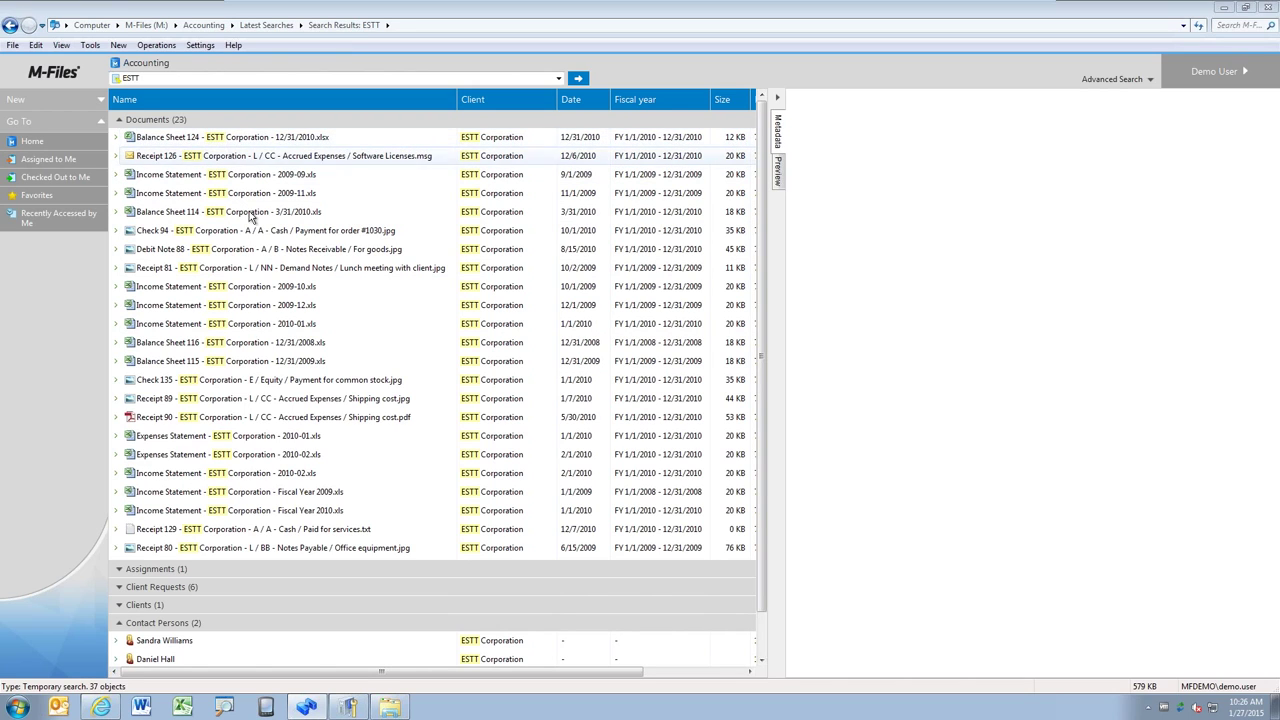
Examine the metadata and the preview of the ESTT Corporation balance sheet dated 12/31/2010.
{"action": "left_click", "coordinate": [252, 142]}
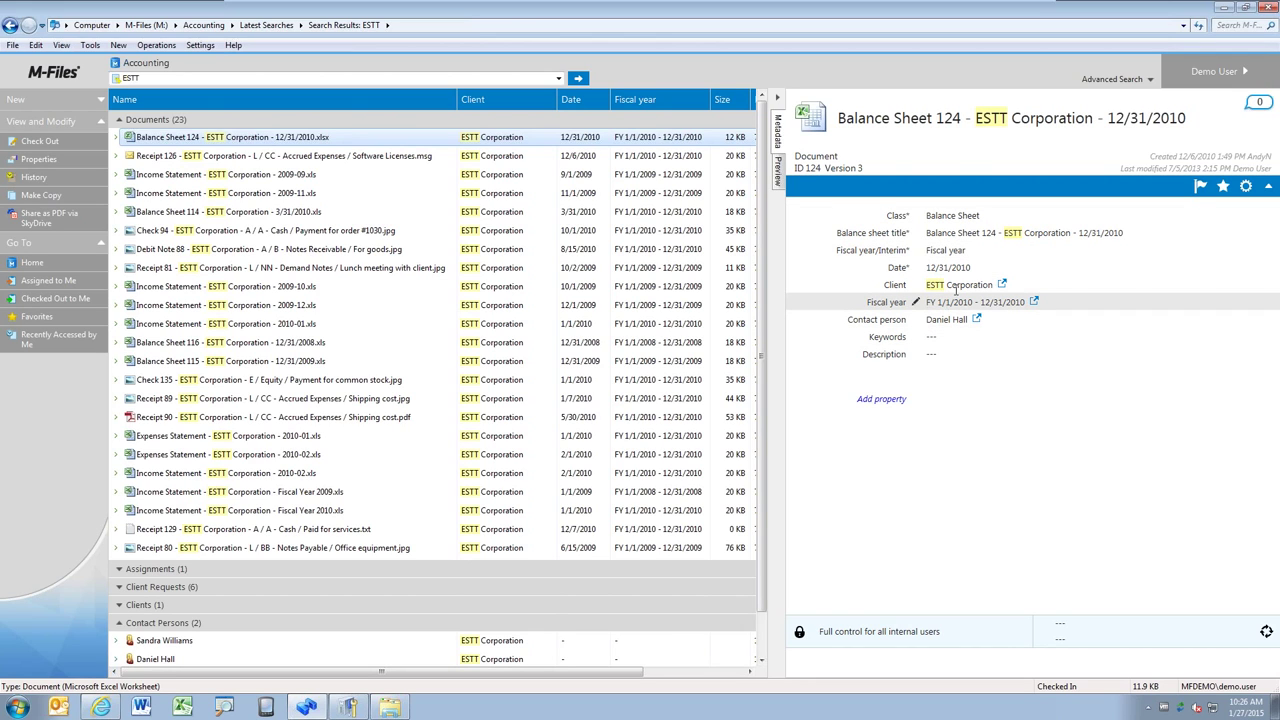
{"action": "left_click", "coordinate": [781, 178]}
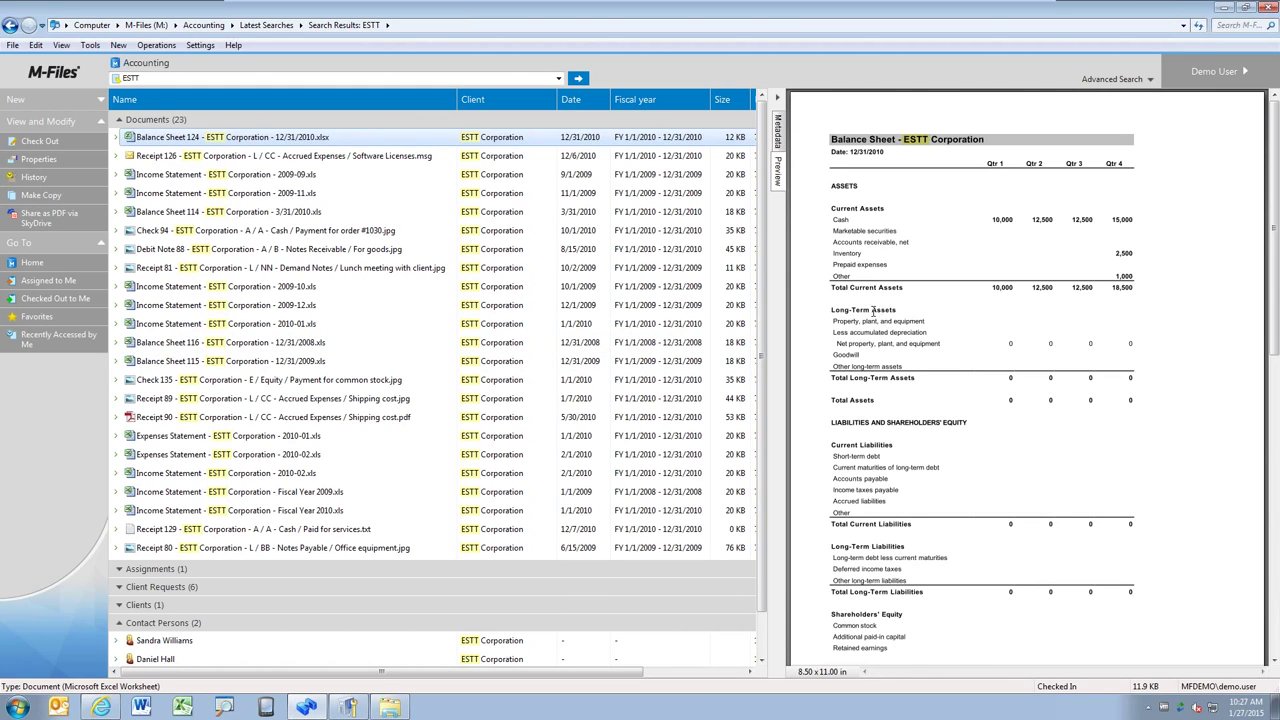
{"action": "left_click", "coordinate": [778, 135]}
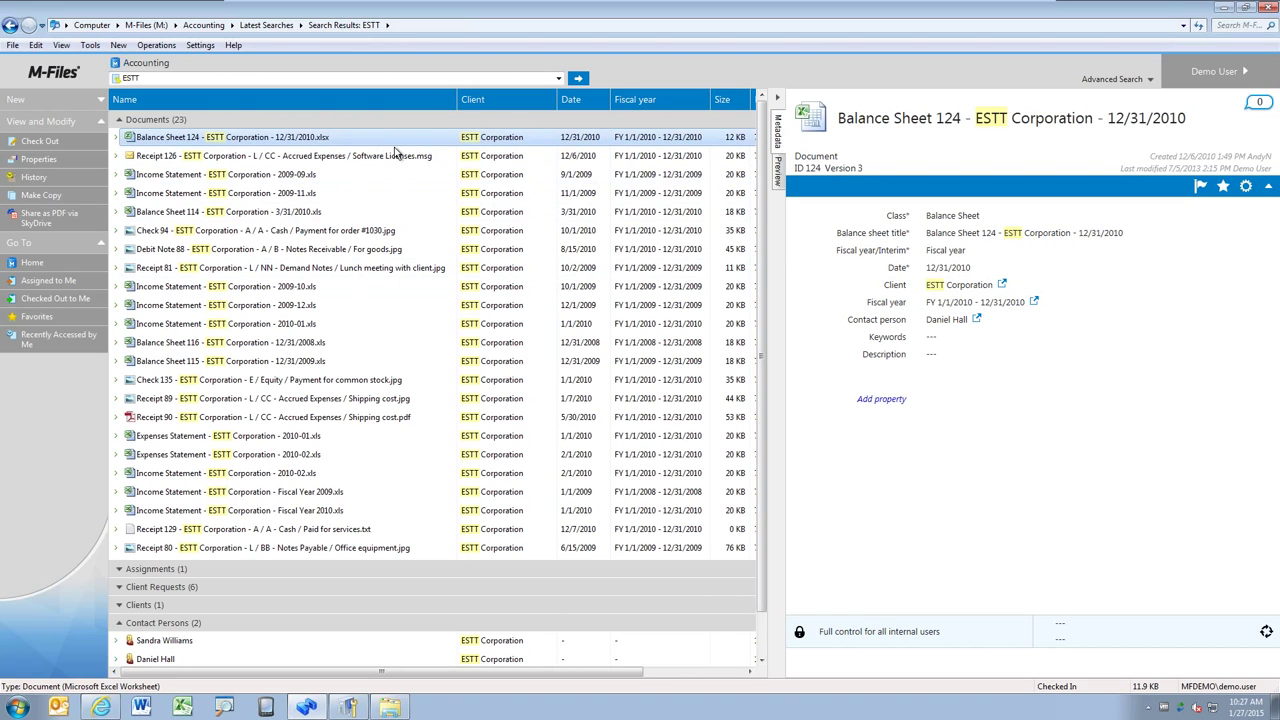
{"action": "left_click", "coordinate": [779, 178]}
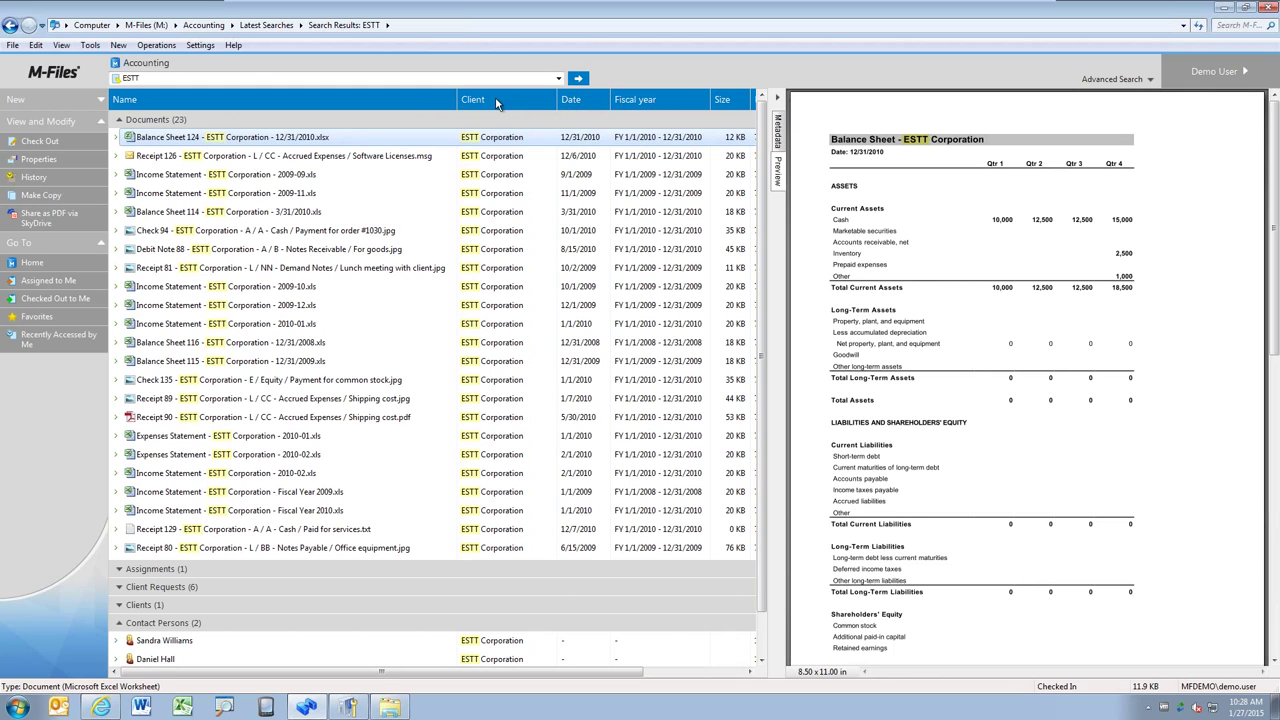
{"action": "left_click", "coordinate": [777, 135]}
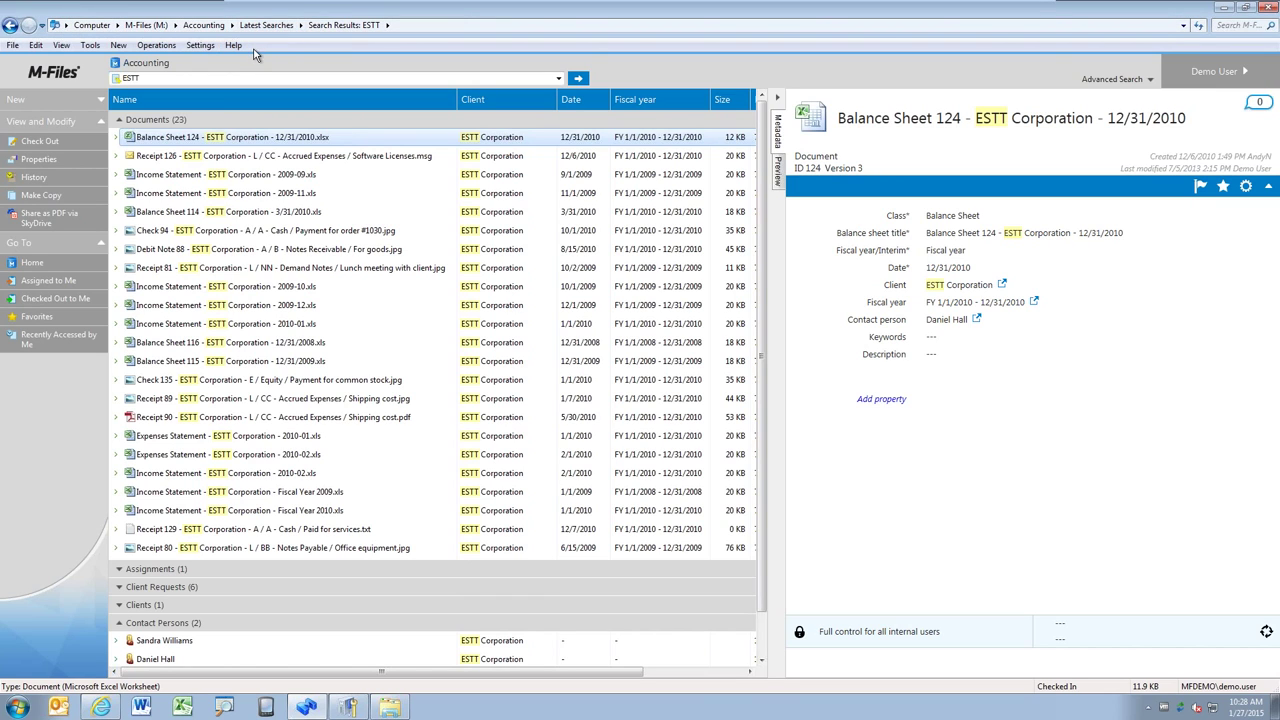
Review the commands available for the 2009-10 income statement and show the metadata of Debit Note 88.
{"action": "right_click", "coordinate": [364, 287]}
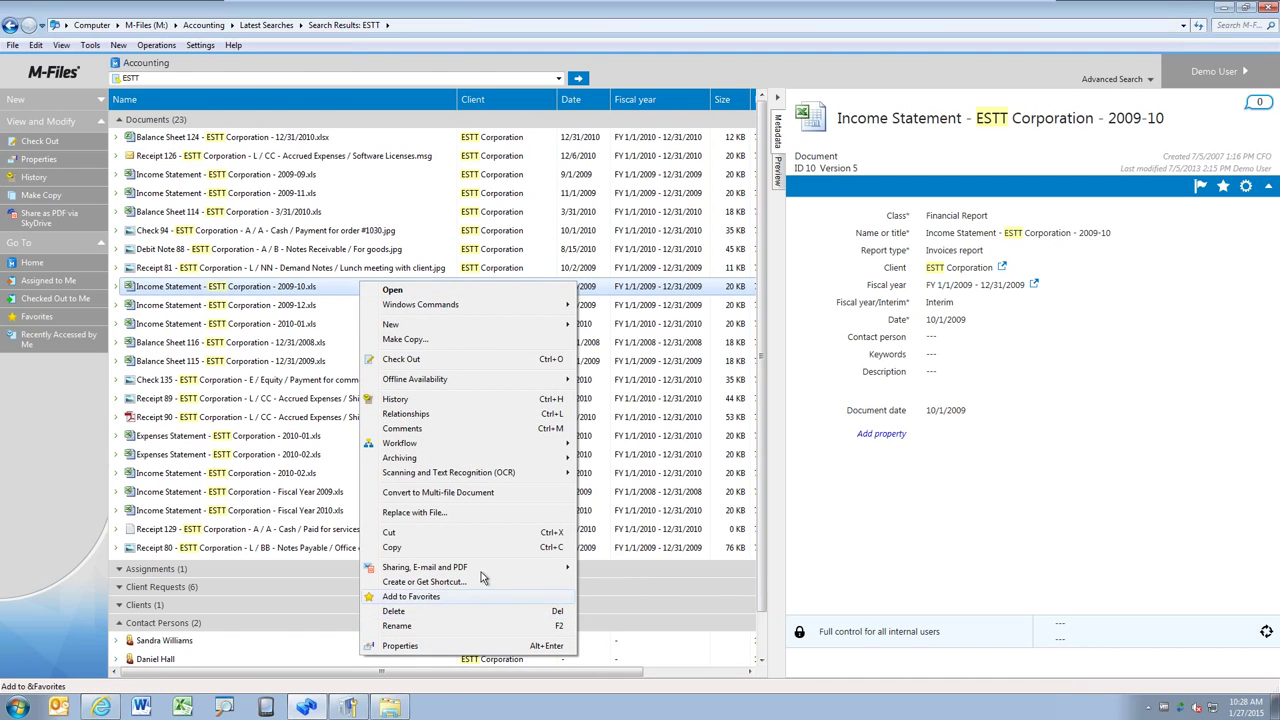
{"action": "left_click", "coordinate": [302, 251]}
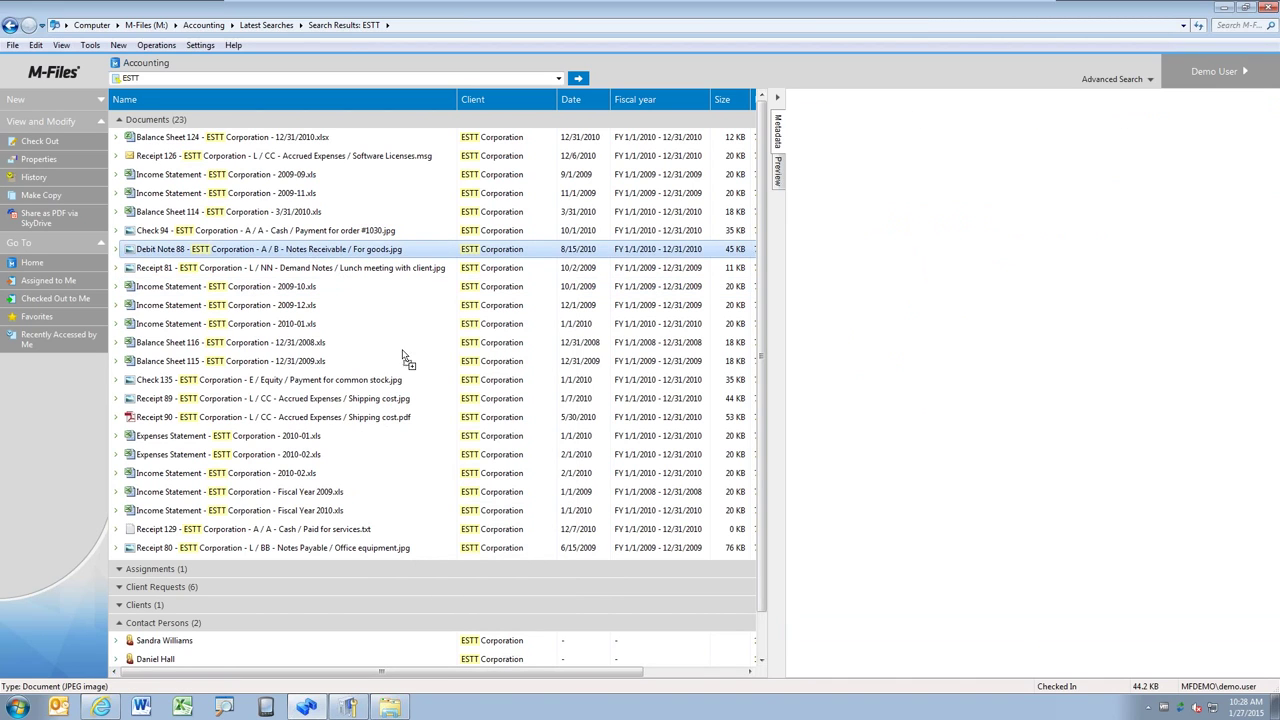
{"action": "left_click_drag", "start_coordinate": [367, 254], "coordinate": [357, 254]}
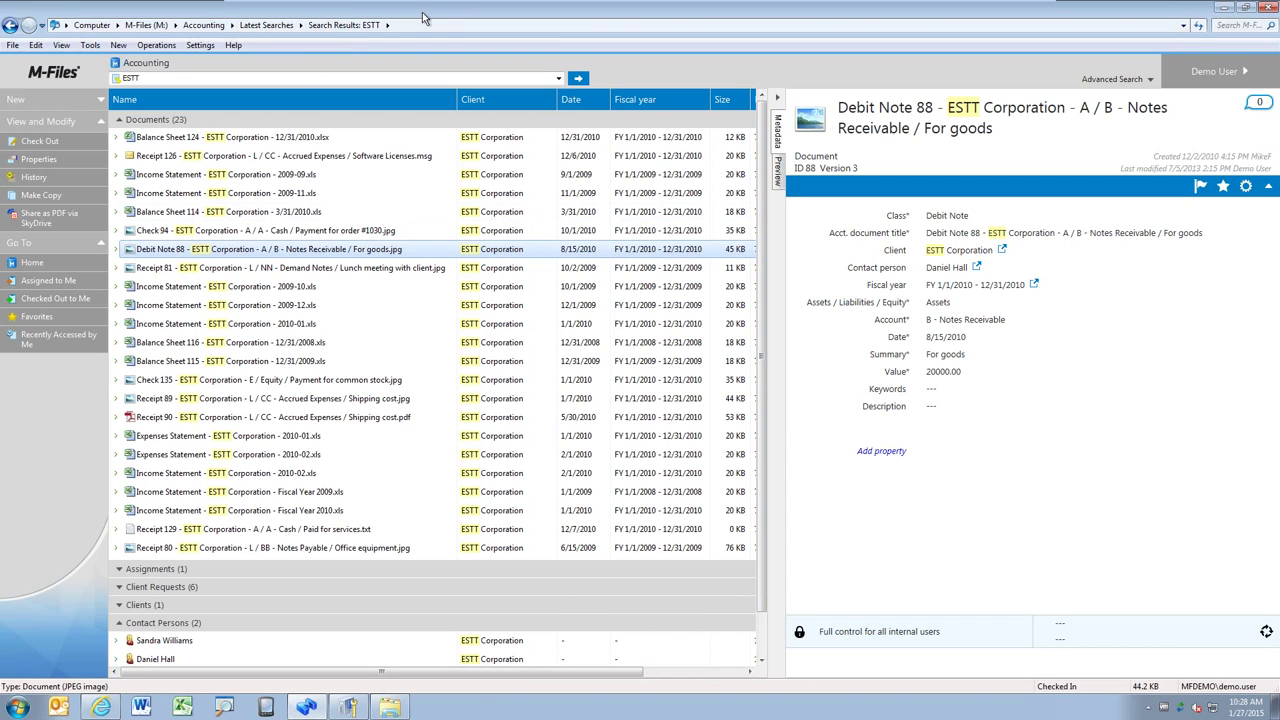
Shrink the vault window and import the Dynamic Properties file from the desktop as a new document.
{"action": "key", "text": "super+Down"}
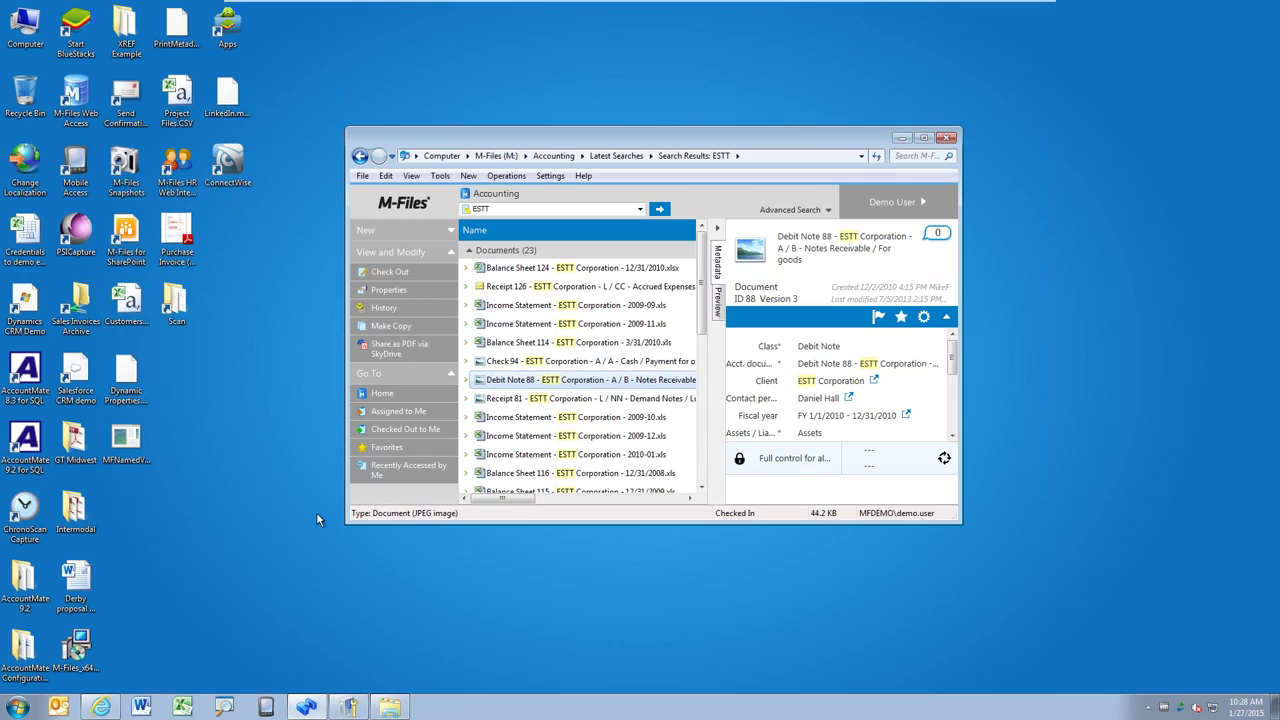
{"action": "left_click", "coordinate": [75, 585]}
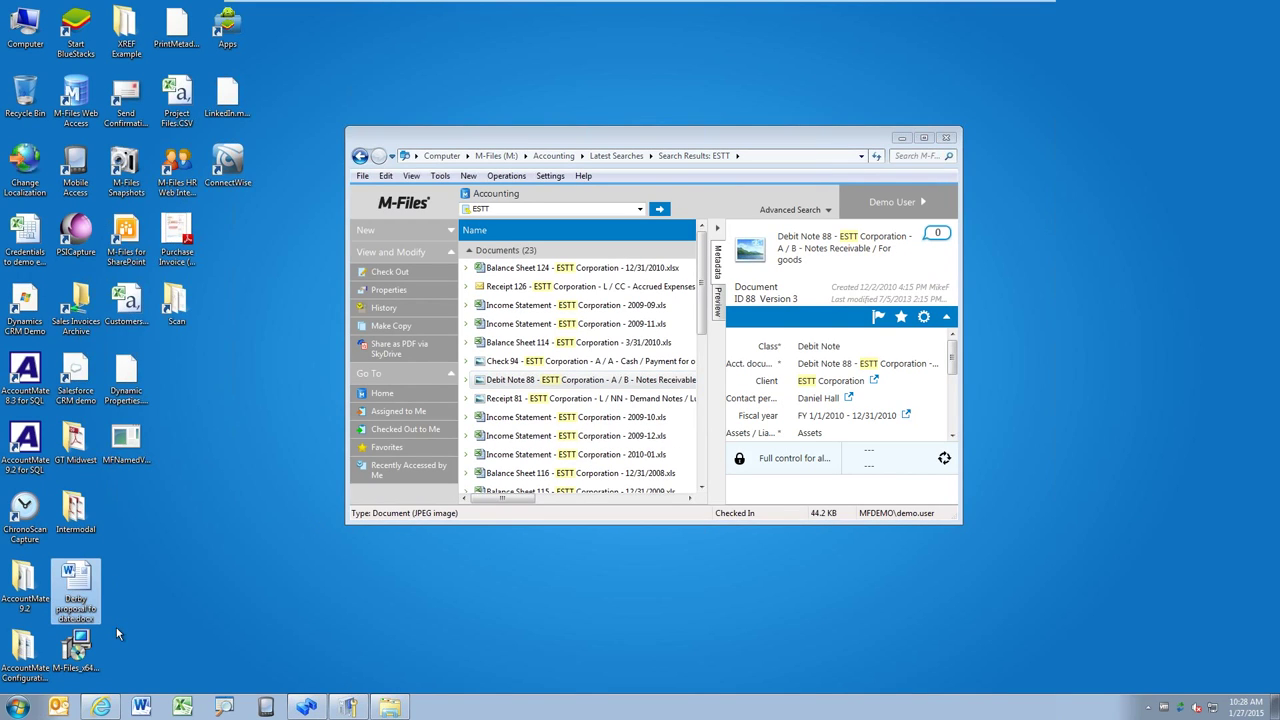
{"action": "left_click", "coordinate": [125, 380]}
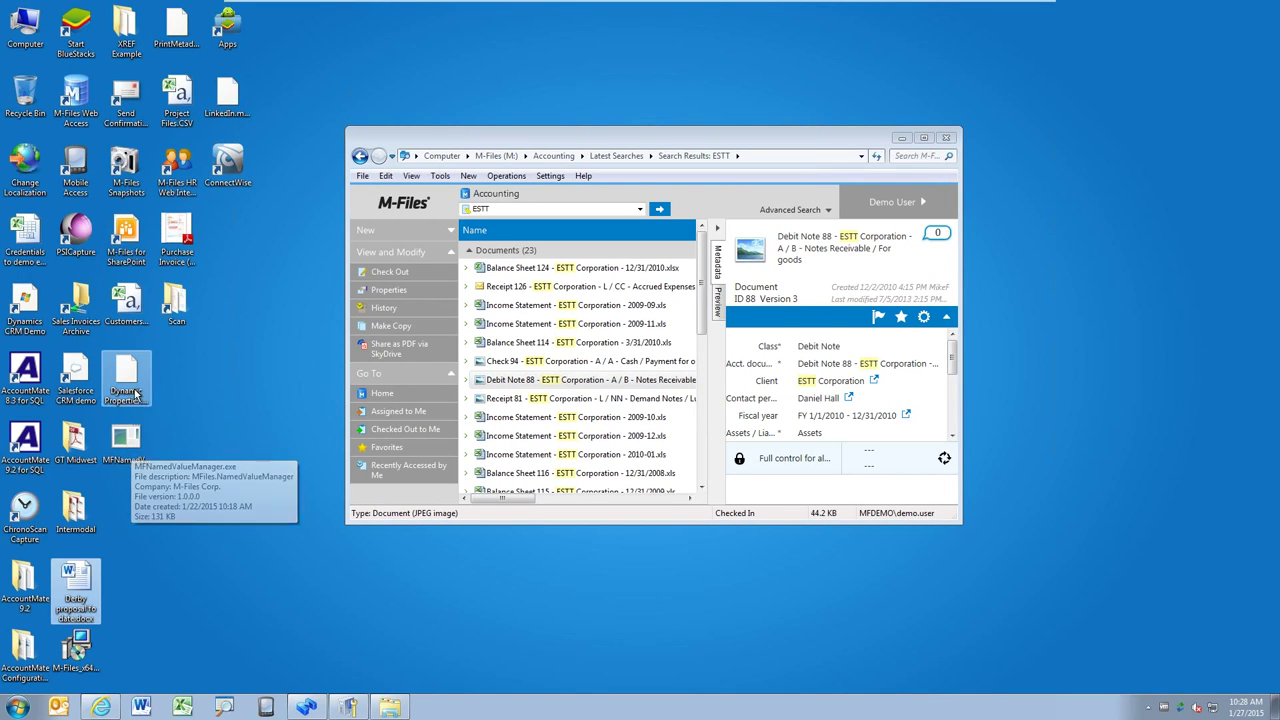
{"action": "left_click_drag", "start_coordinate": [614, 252], "coordinate": [621, 240]}
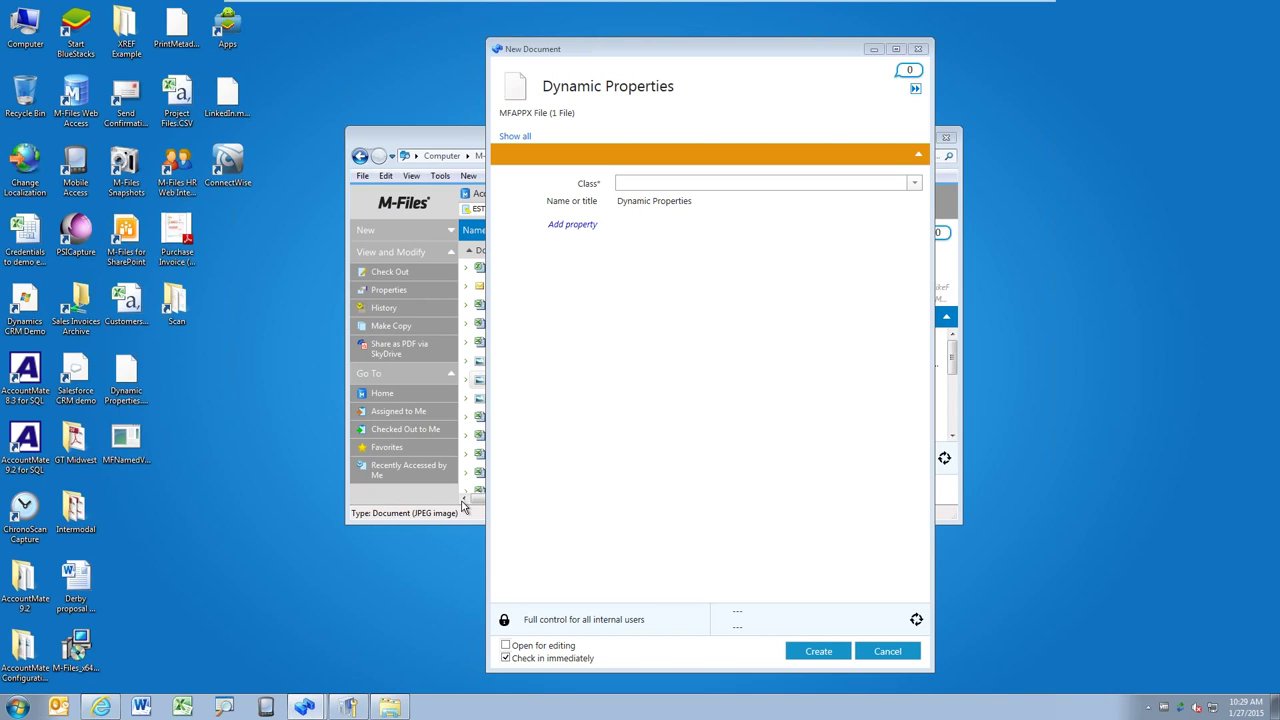
Switch to Word and write a four-line document reading Proposal, ESTT Corporation, Website and $2,500.00.
{"action": "left_click", "coordinate": [146, 710]}
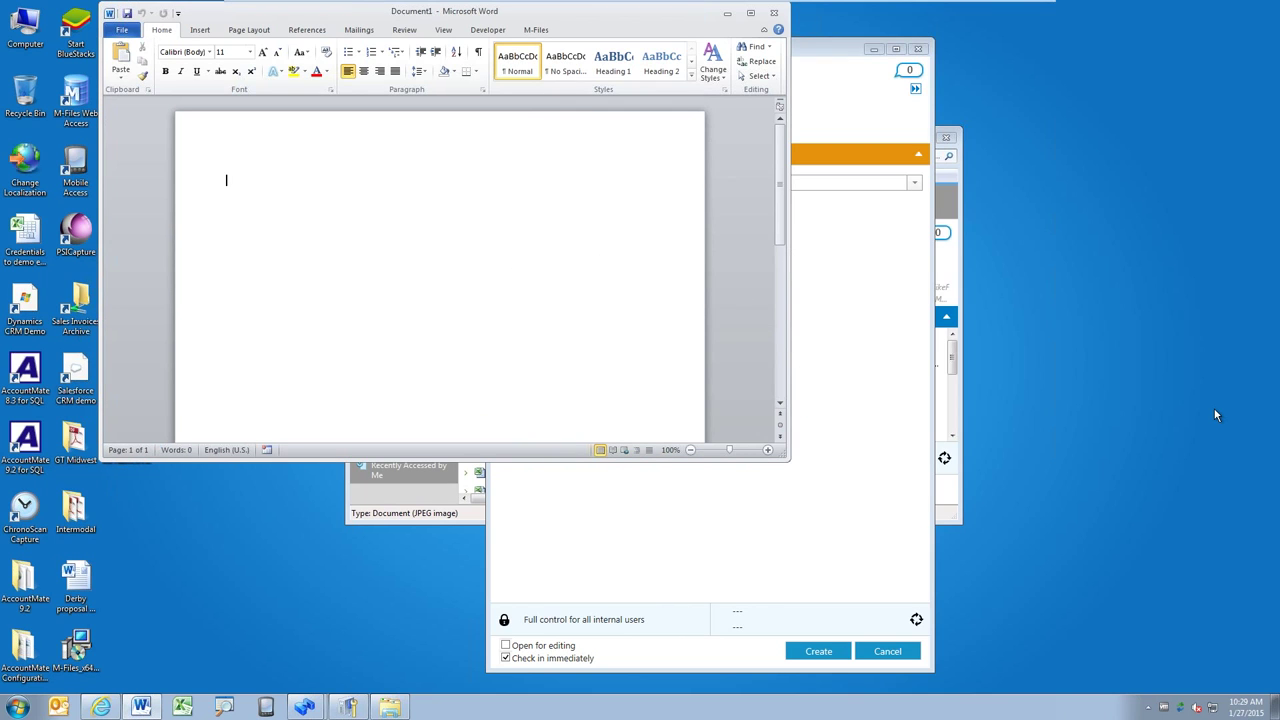
{"action": "type", "text": "Proposal"}
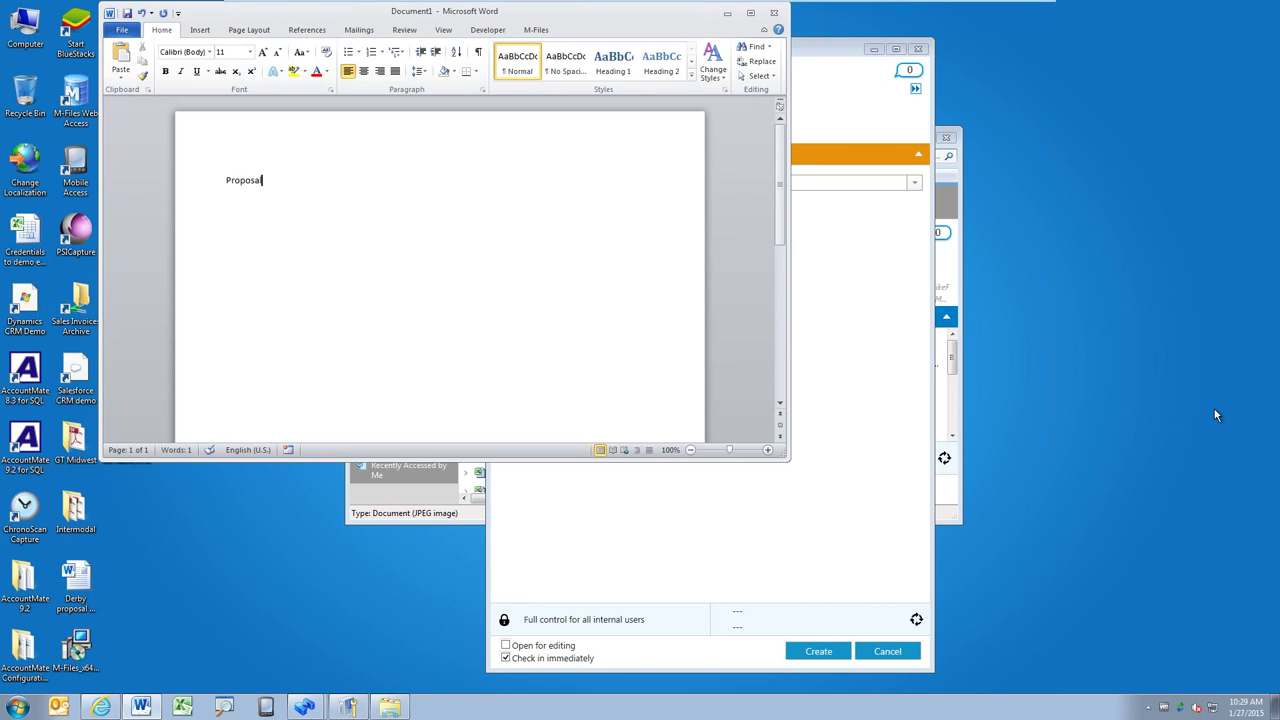
{"action": "key", "text": "Return"}
{"action": "type", "text": "ESTT Corporation"}
{"action": "key", "text": "Return"}
{"action": "type", "text": "Website"}
{"action": "key", "text": "Return"}
{"action": "type", "text": "$2,500"}
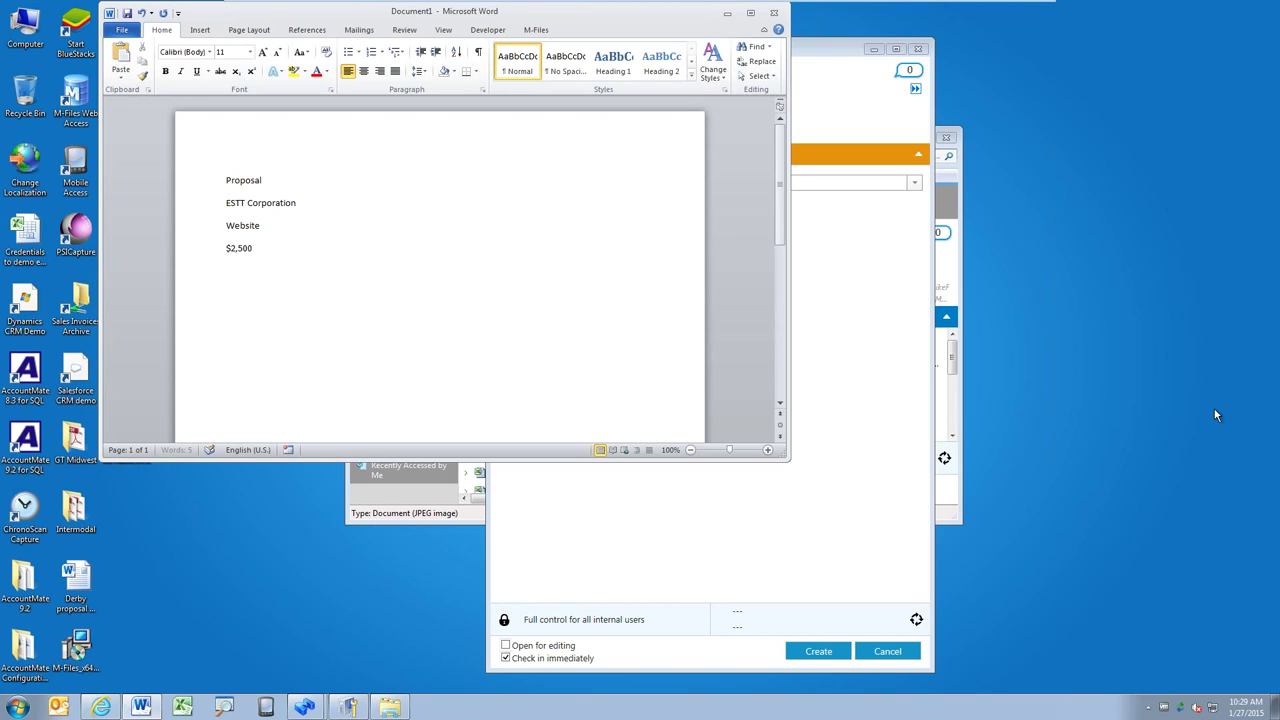
{"action": "type", "text": ".00"}
Cancel the new Dynamic Properties document in M-Files and discard its metadata changes.
{"action": "left_click", "coordinate": [847, 69]}
{"action": "left_click", "coordinate": [893, 654]}
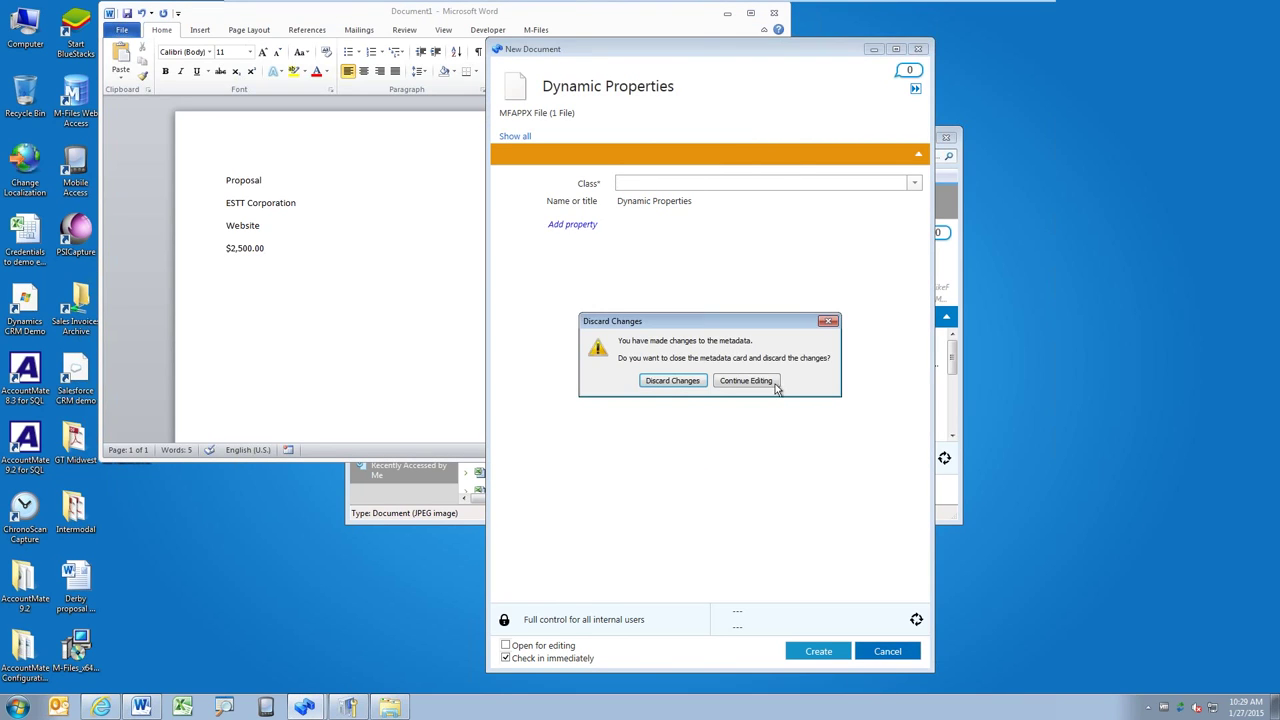
{"action": "left_click", "coordinate": [672, 381]}
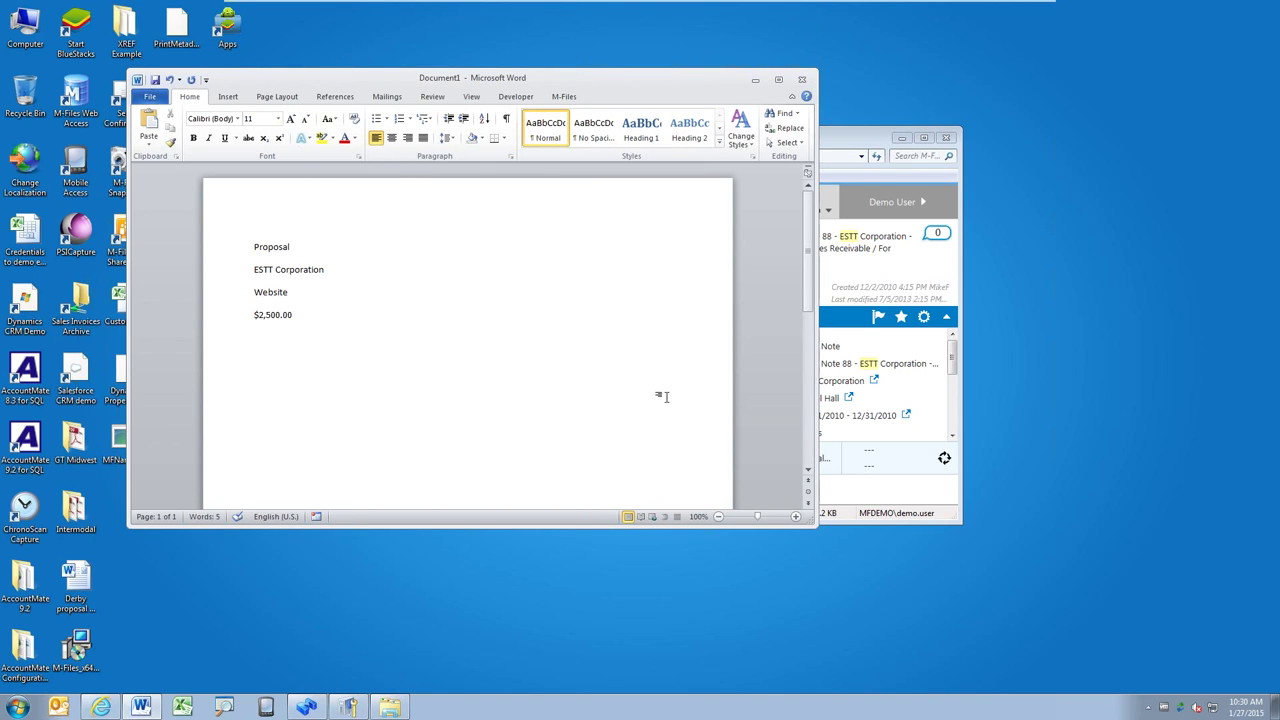
Save the Word document as Proposal.docx in the Accounting vault on the M-Files drive.
{"action": "left_click", "coordinate": [564, 97]}
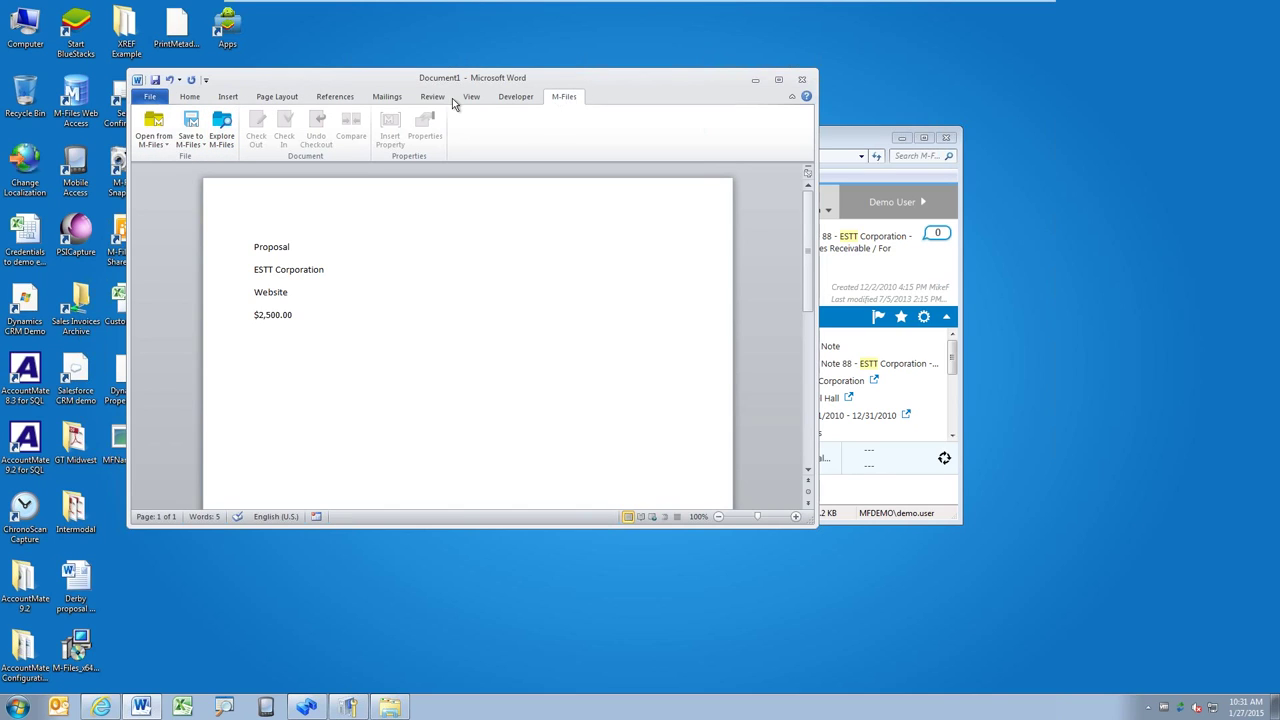
{"action": "left_click", "coordinate": [190, 97]}
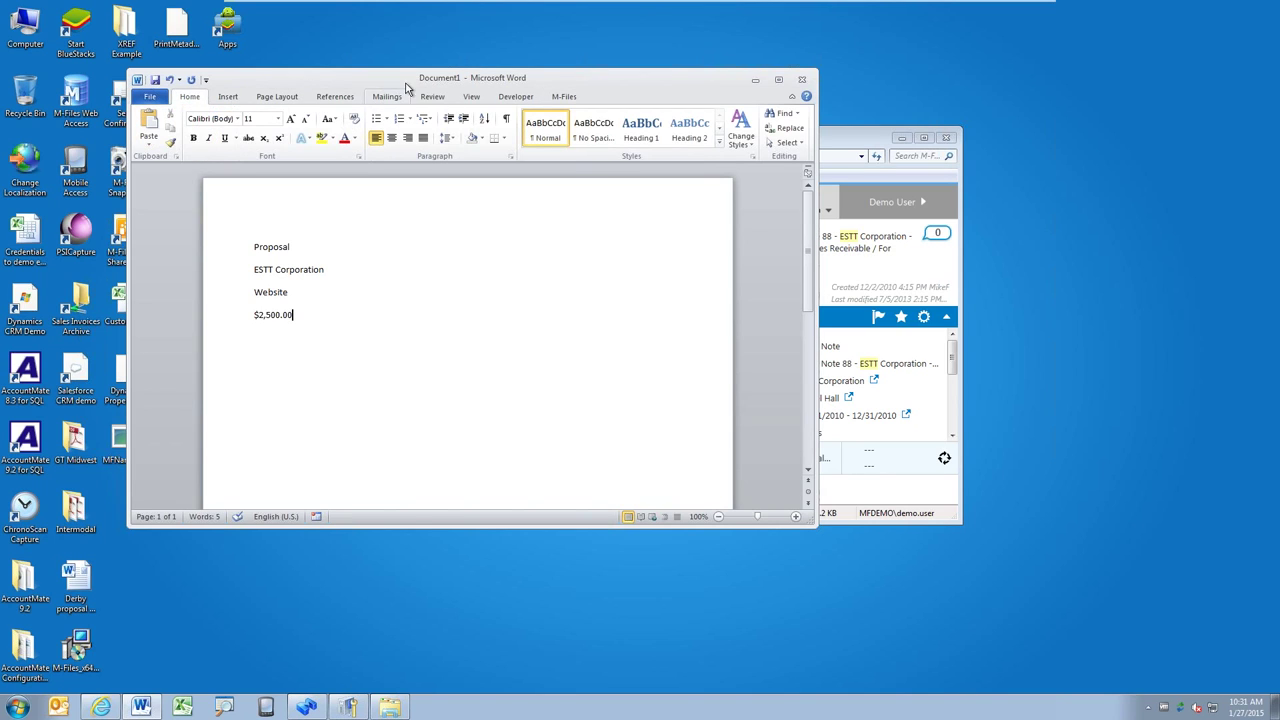
{"action": "left_click_drag", "start_coordinate": [421, 72], "coordinate": [417, 56]}
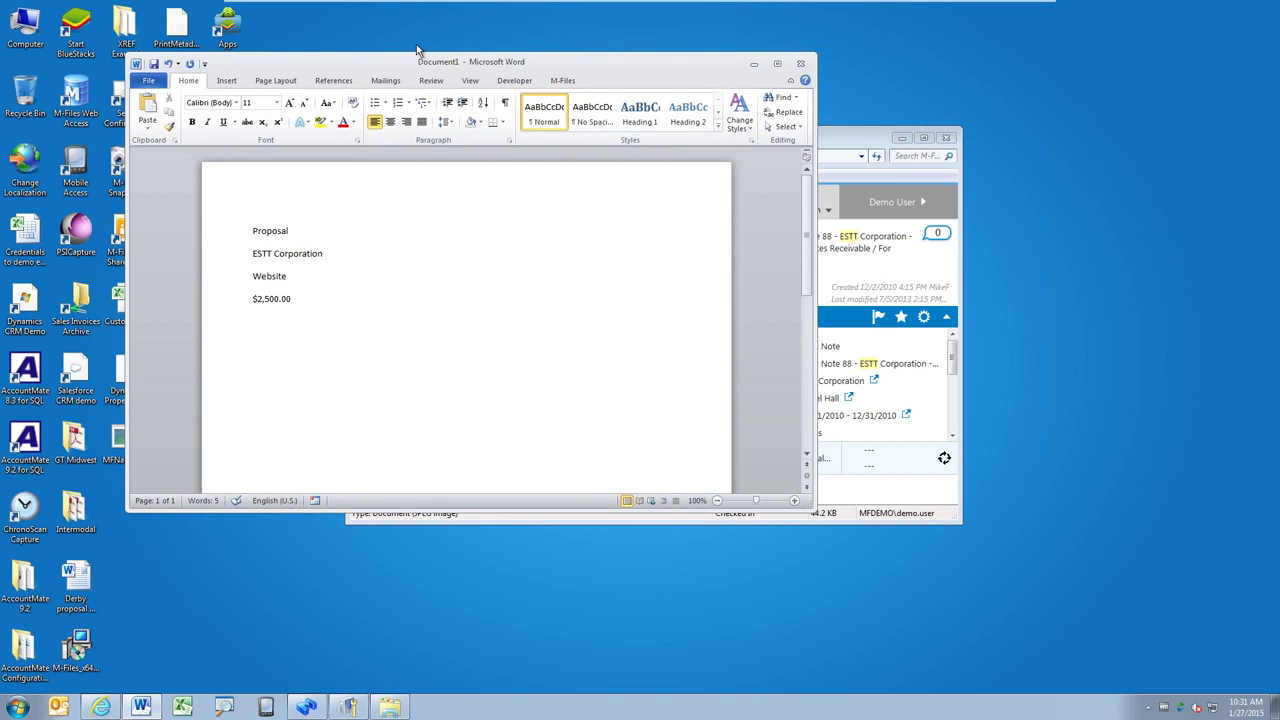
{"action": "left_click", "coordinate": [156, 63]}
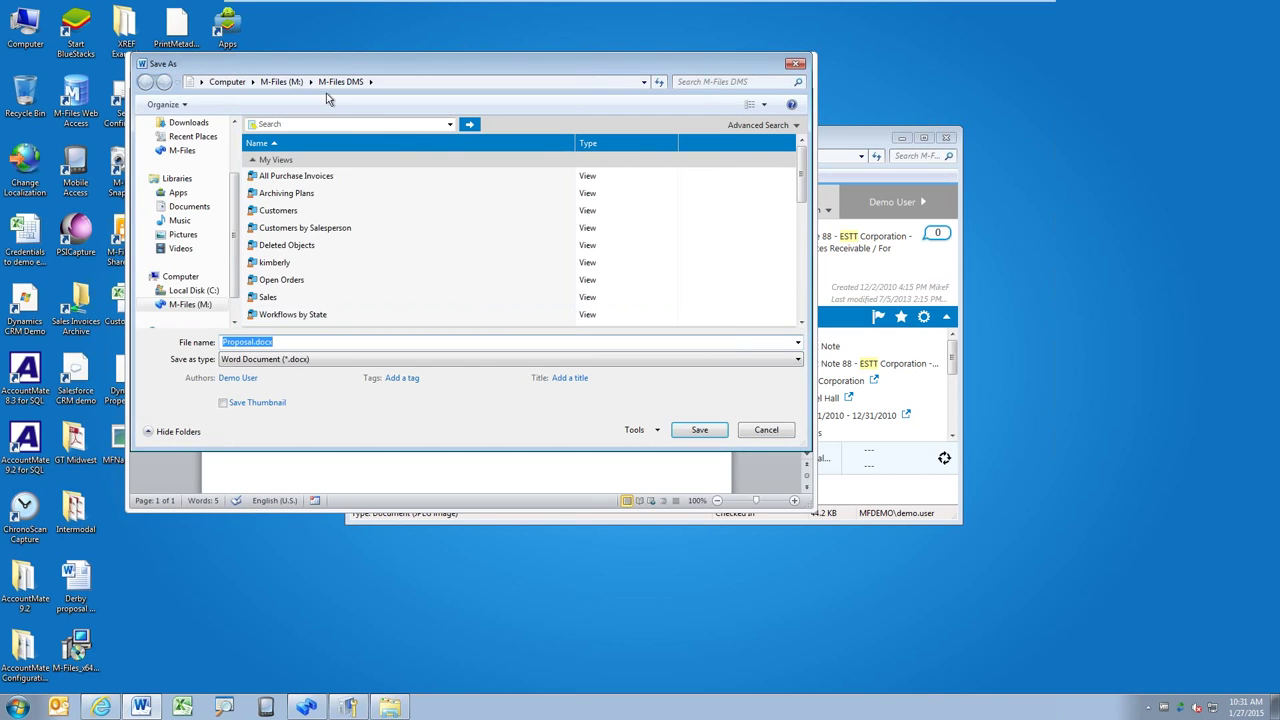
{"action": "left_click", "coordinate": [283, 81]}
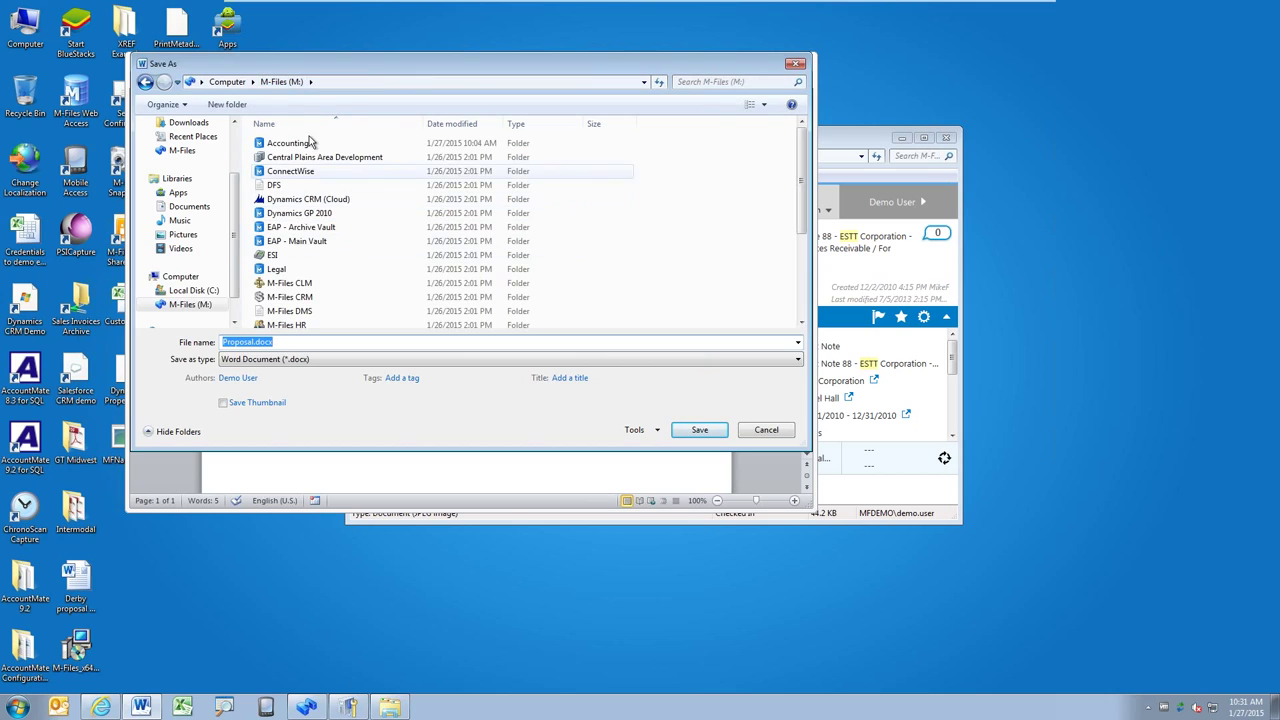
{"action": "double_click", "coordinate": [287, 143]}
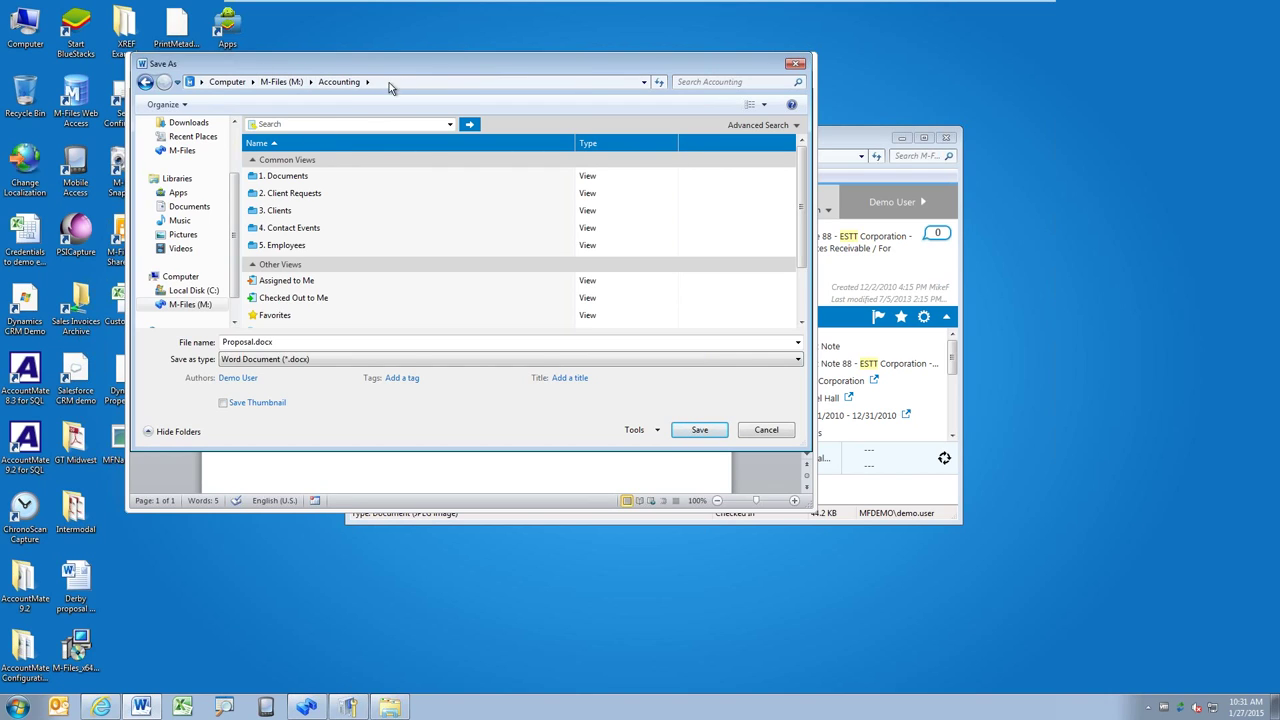
{"action": "left_click", "coordinate": [699, 430]}
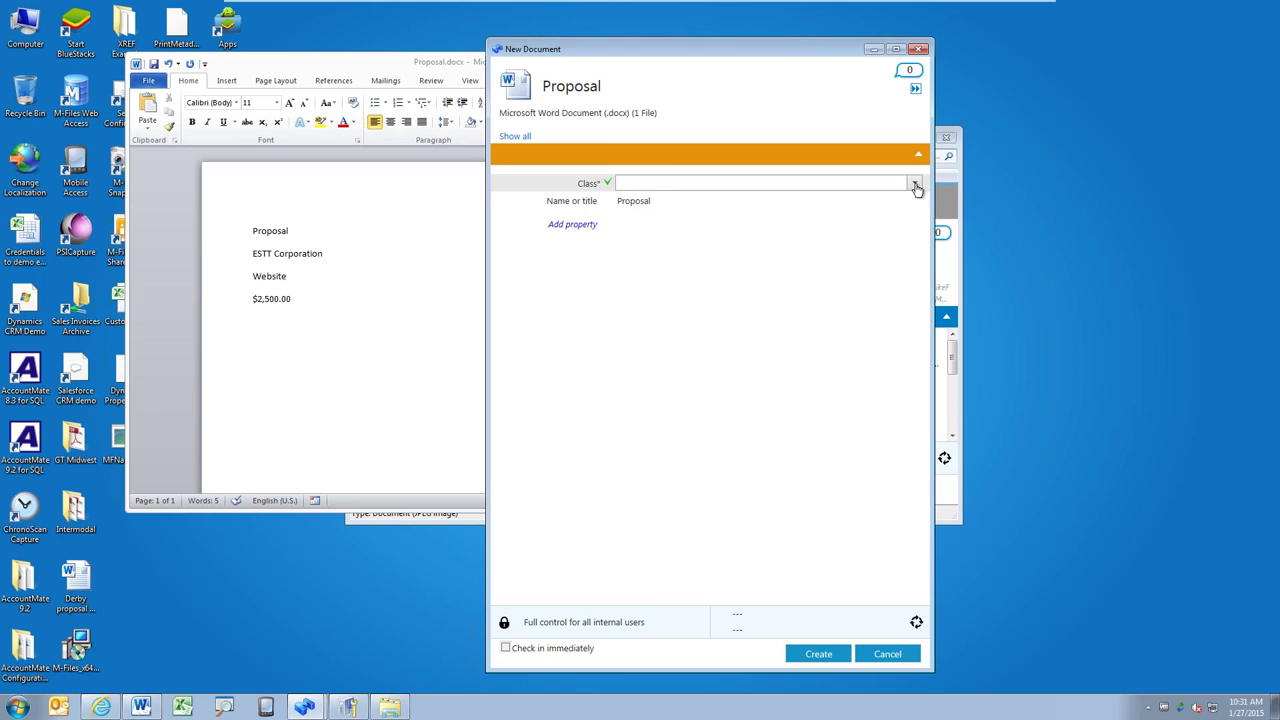
Set the new document's class to Contract or Agreement to bring up its metadata fields.
{"action": "left_click", "coordinate": [915, 186]}
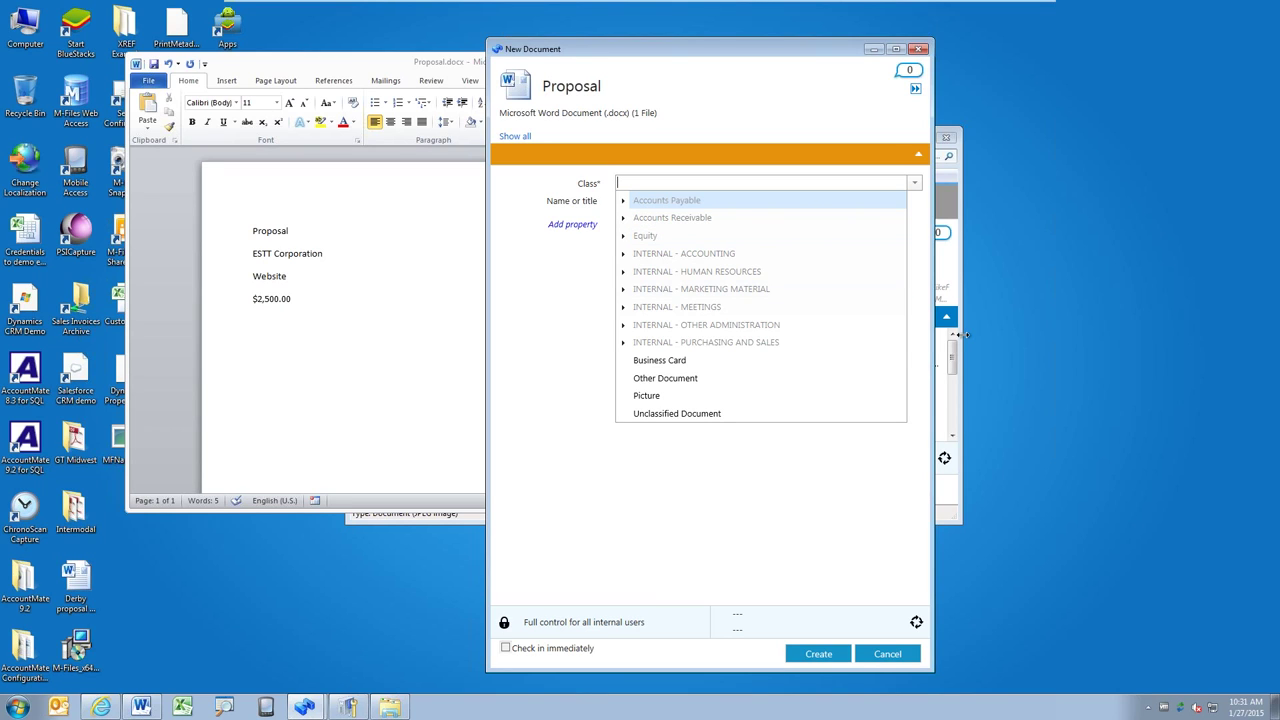
{"action": "type", "text": "con"}
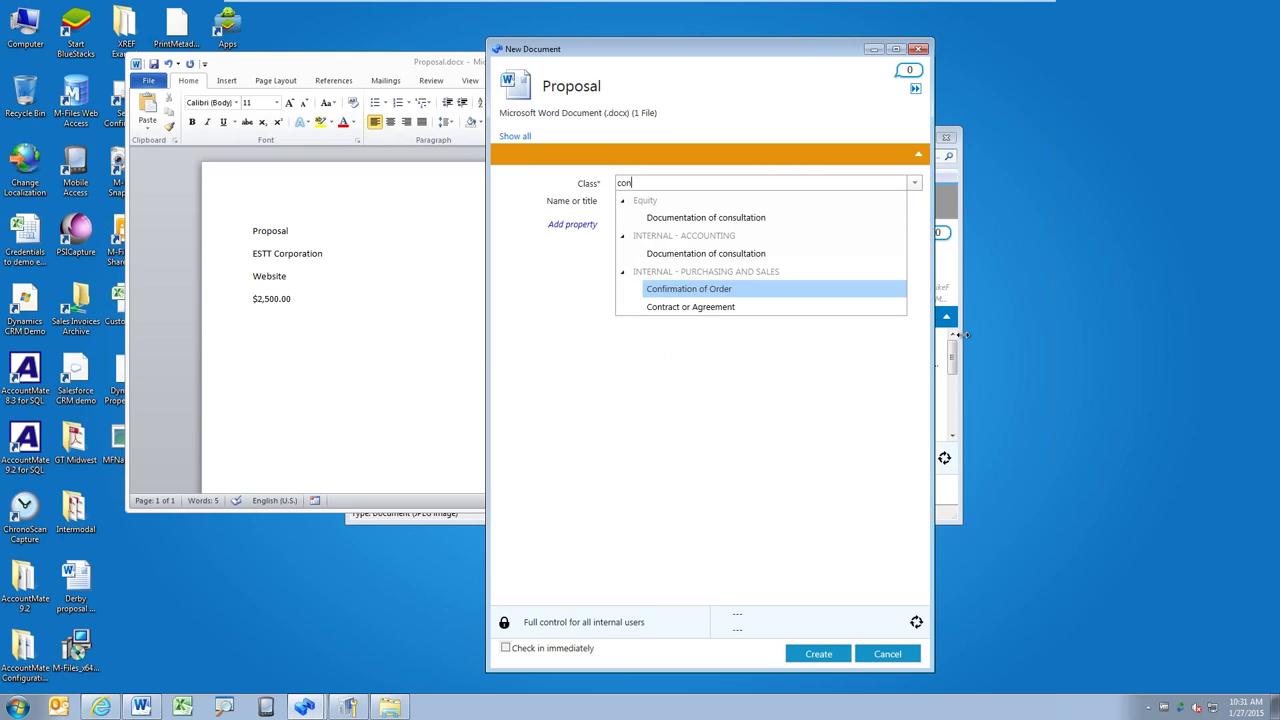
{"action": "type", "text": "t"}
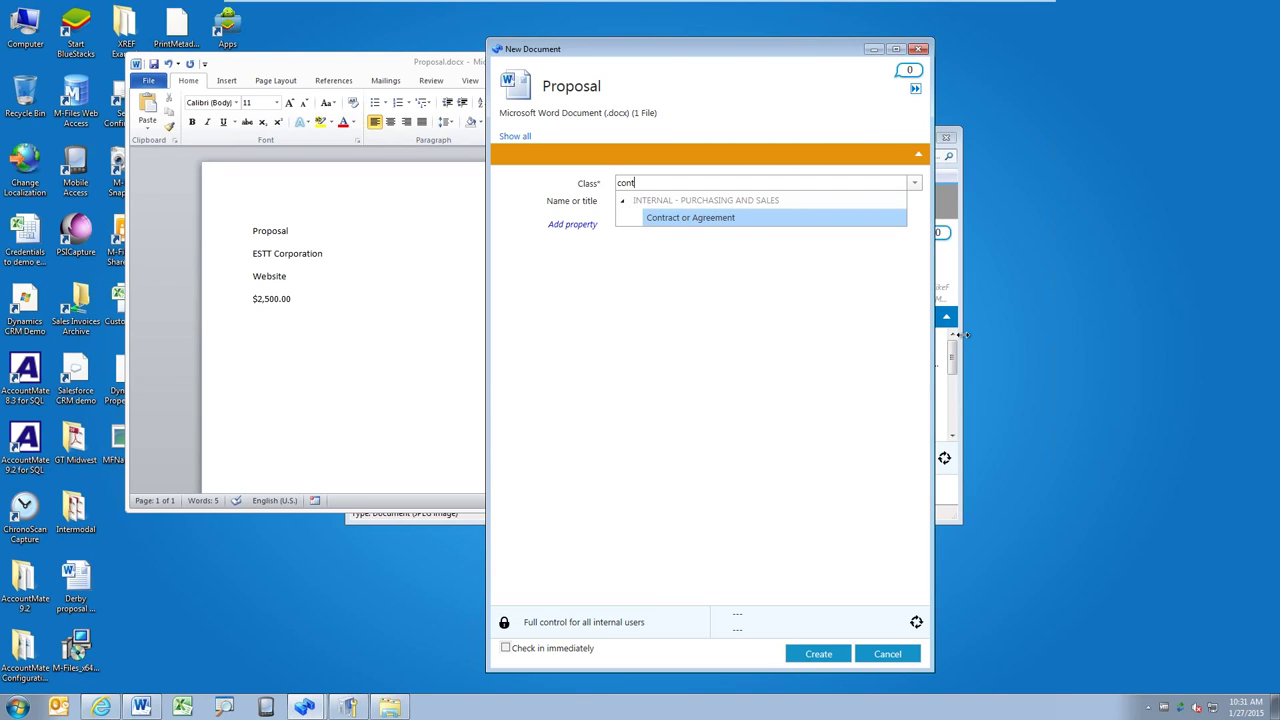
{"action": "key", "text": "Return"}
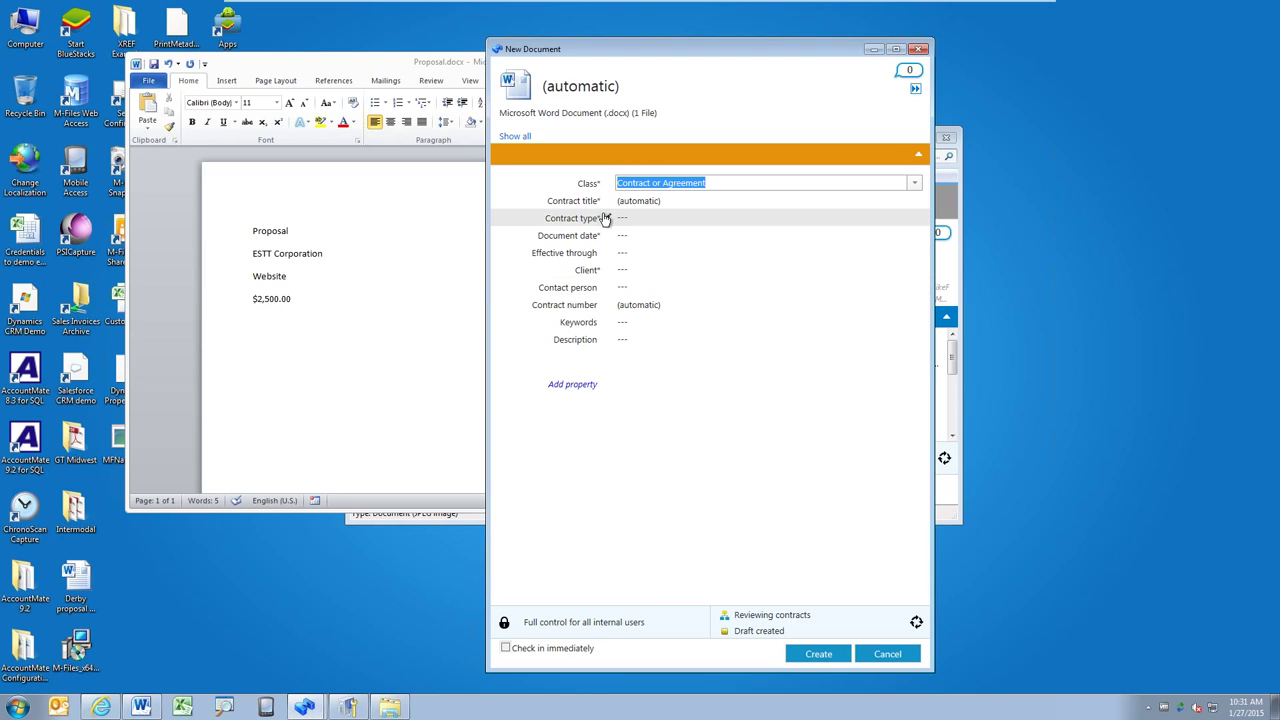
{"action": "left_click", "coordinate": [603, 350]}
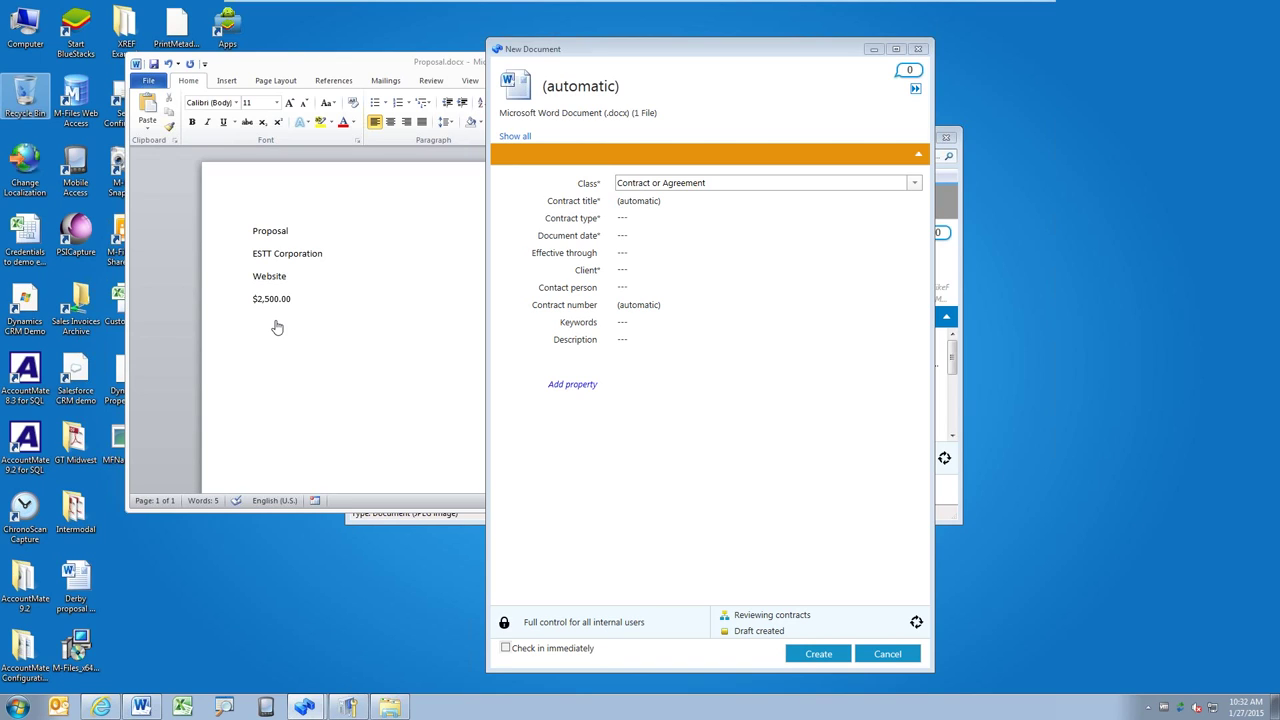
Set the new document's class to Proposal and its document date to 1/27/2015.
{"action": "left_click", "coordinate": [558, 183]}
{"action": "type", "text": "prop"}
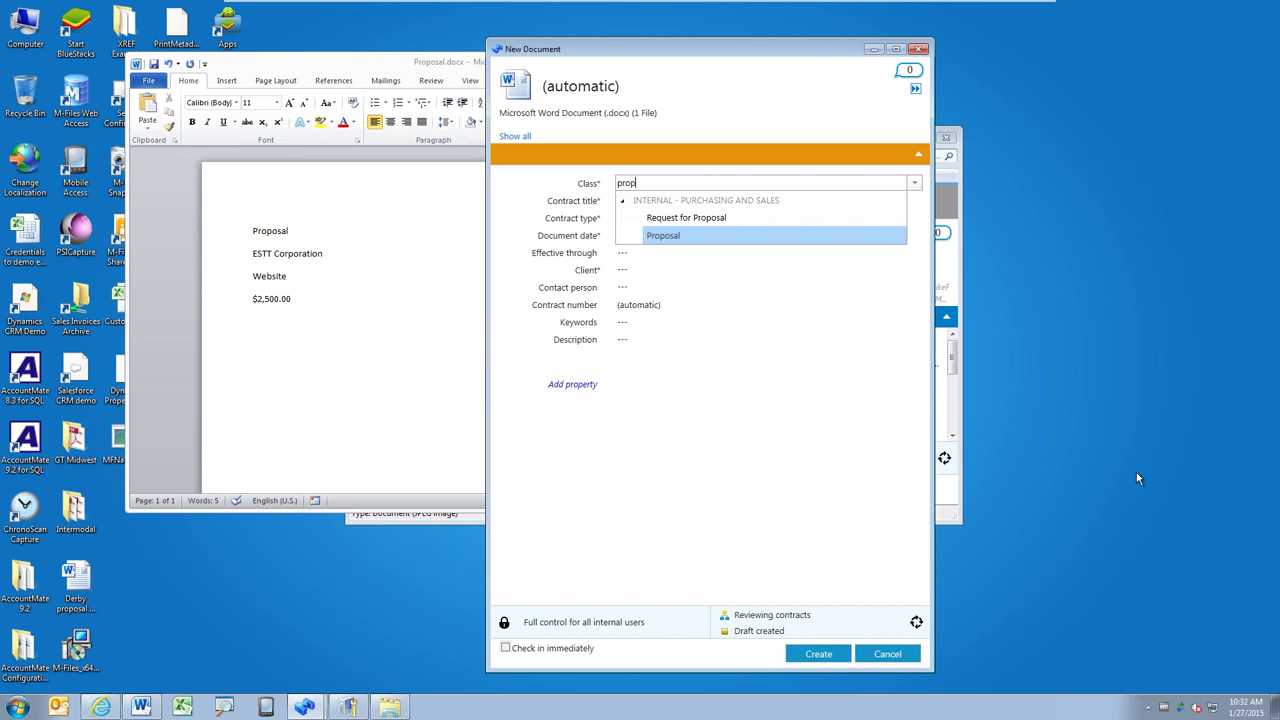
{"action": "key", "text": "Return"}
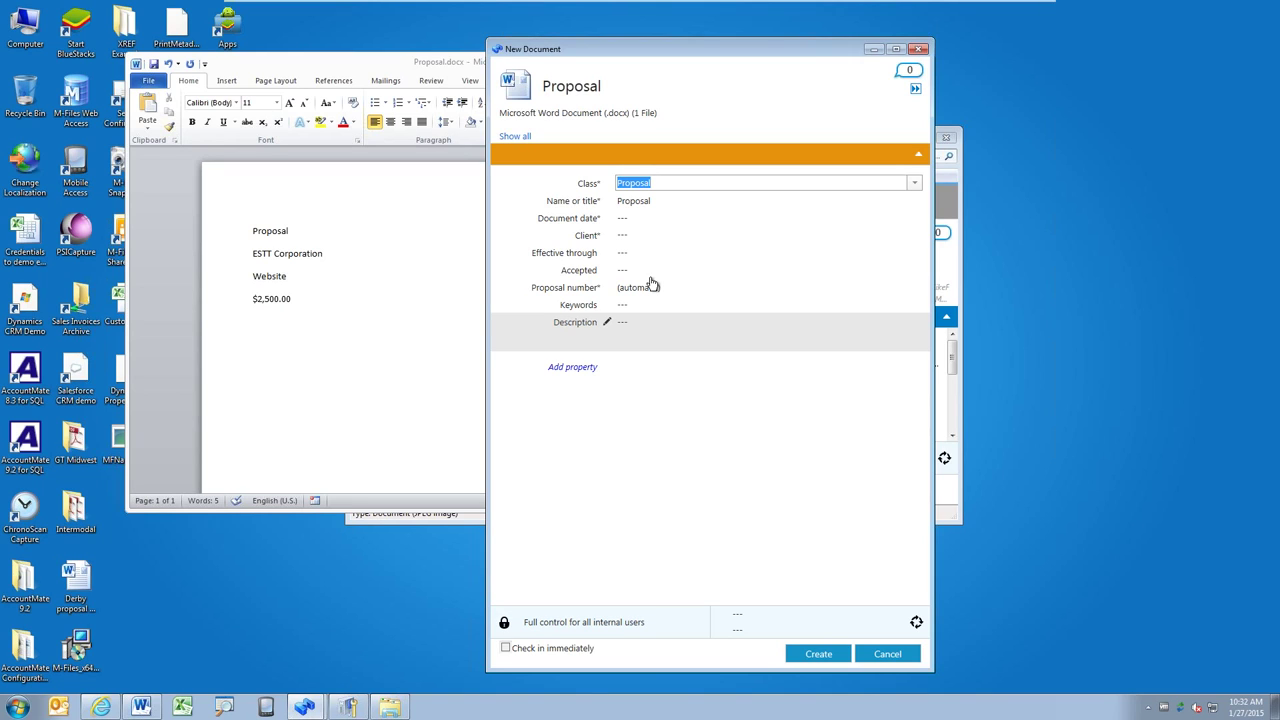
{"action": "left_click", "coordinate": [712, 222]}
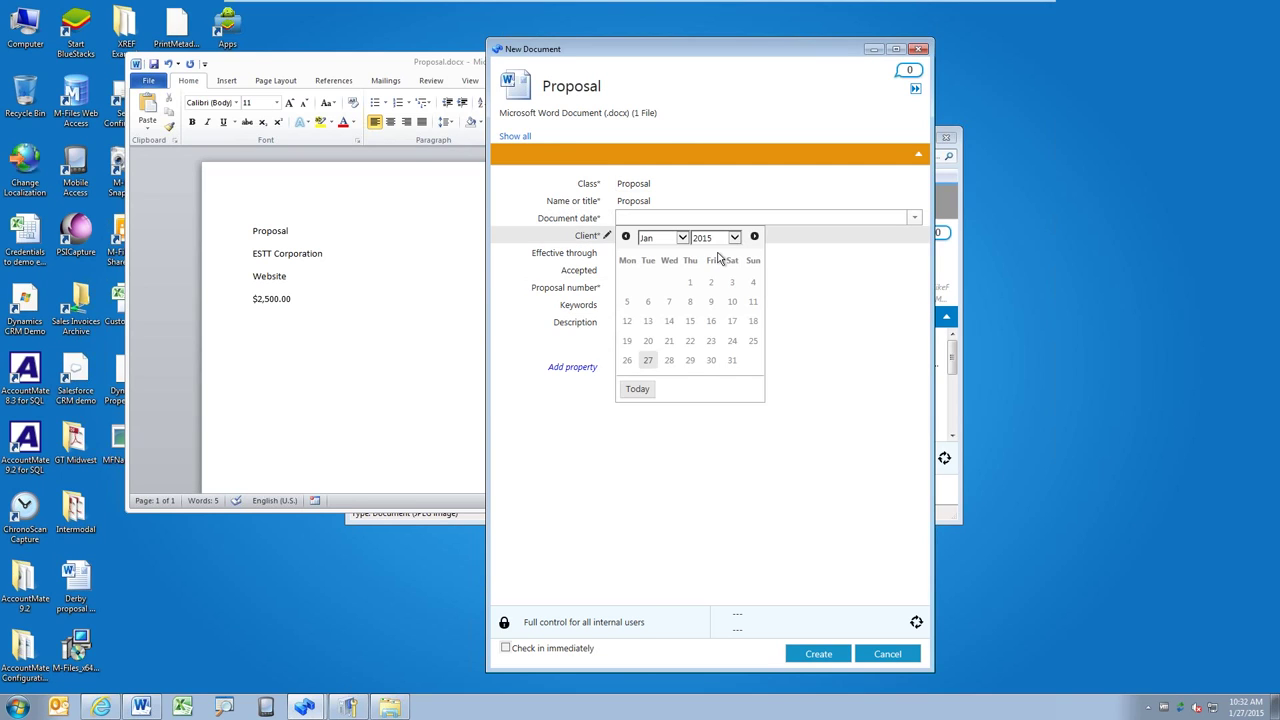
{"action": "left_click", "coordinate": [648, 362]}
Set the proposal's client to ESTT Corporation and its effective-through date to 1/31/2015.
{"action": "left_click", "coordinate": [749, 238]}
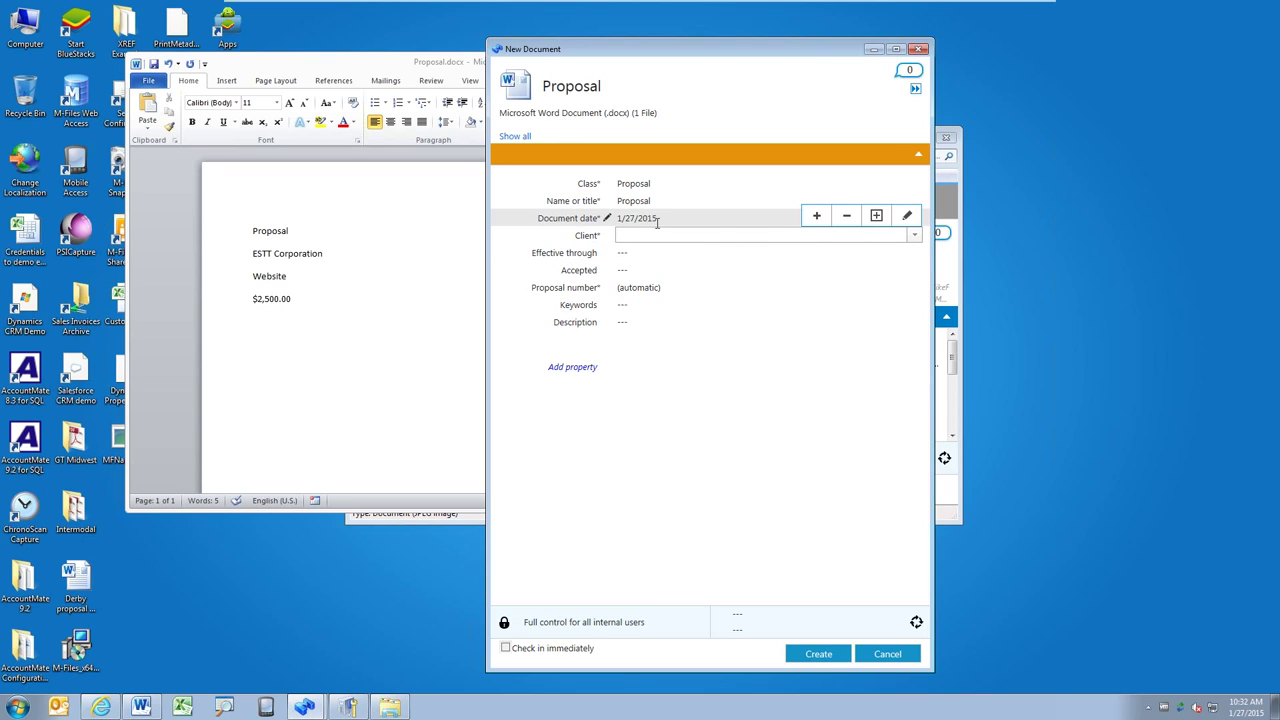
{"action": "left_click", "coordinate": [913, 236]}
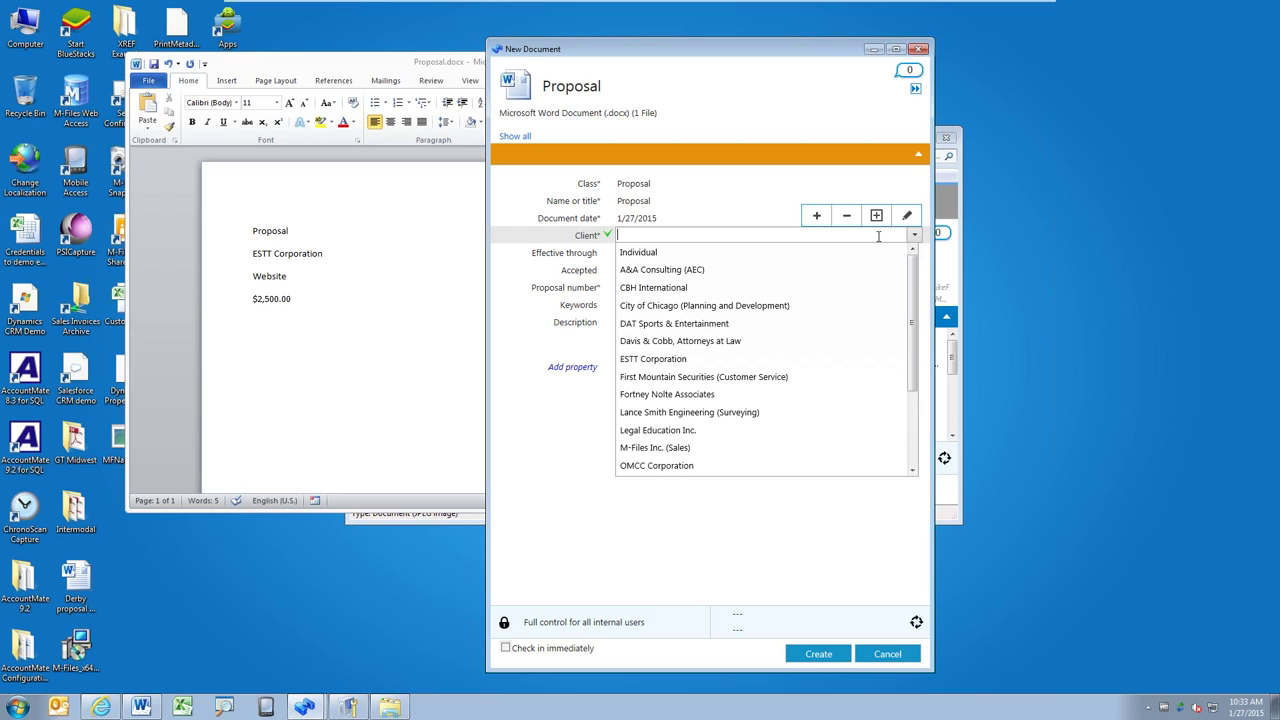
{"action": "left_click", "coordinate": [690, 361]}
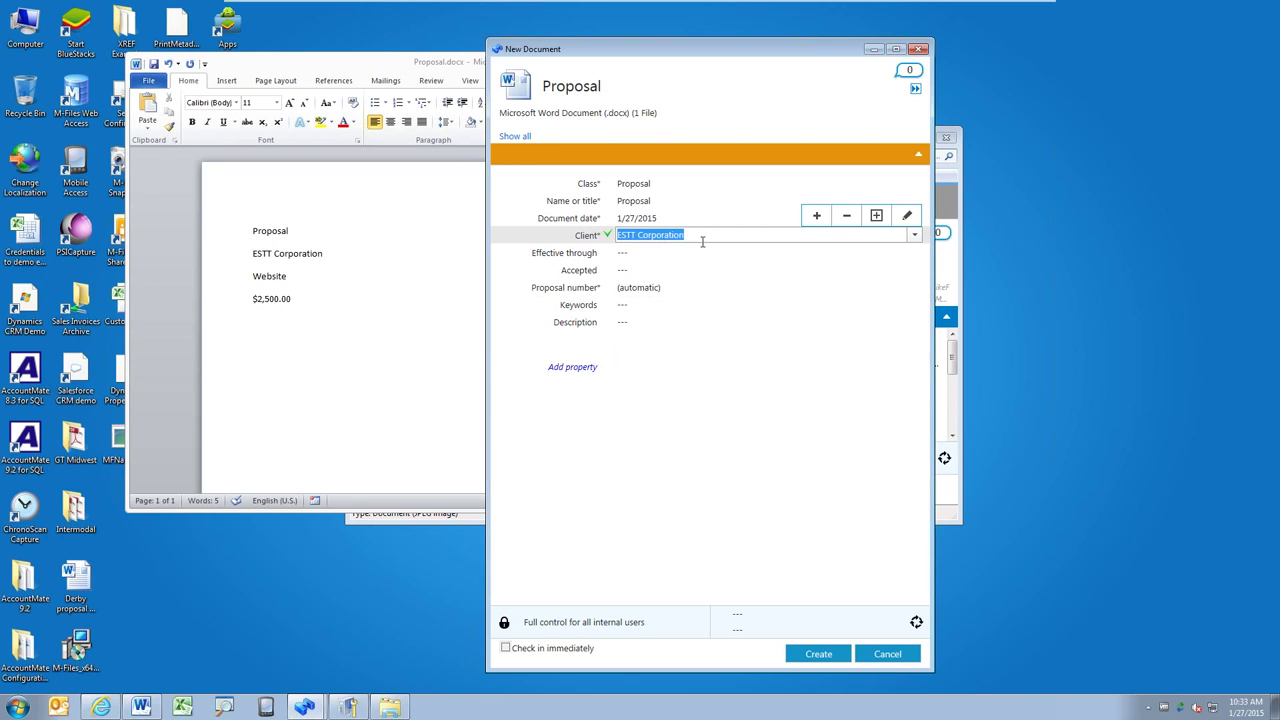
{"action": "left_click", "coordinate": [735, 256]}
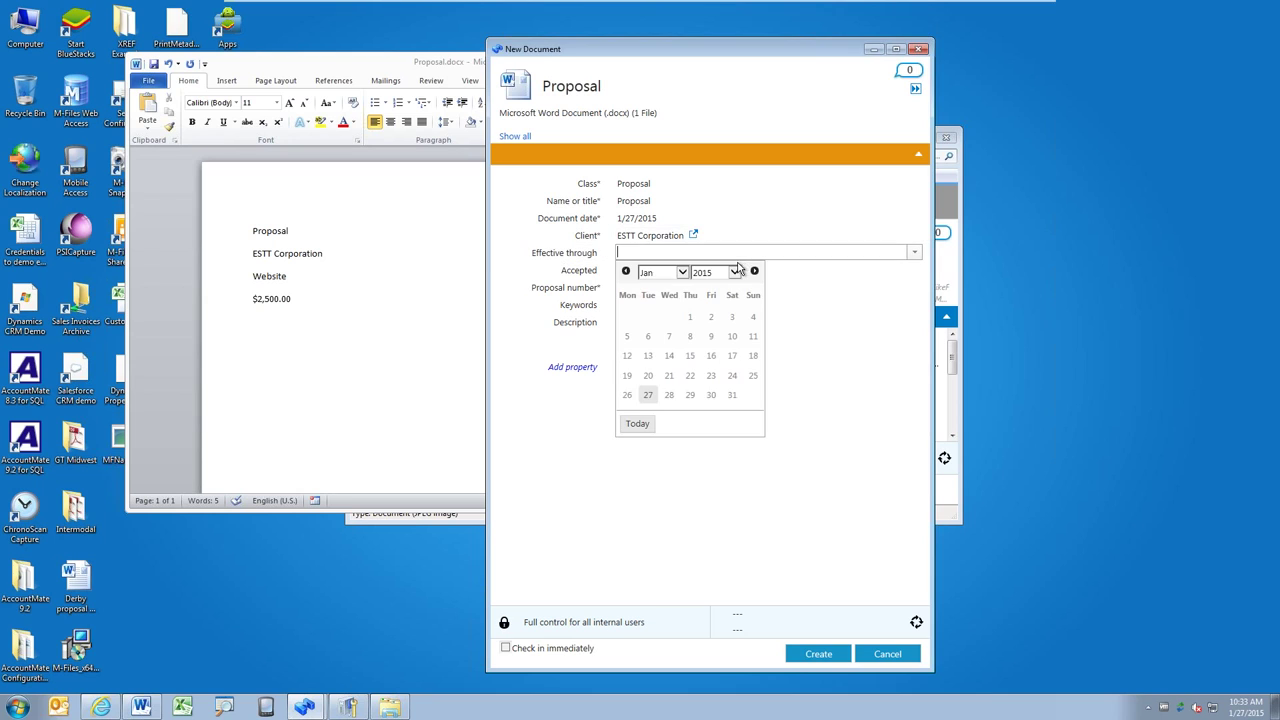
{"action": "left_click", "coordinate": [731, 398]}
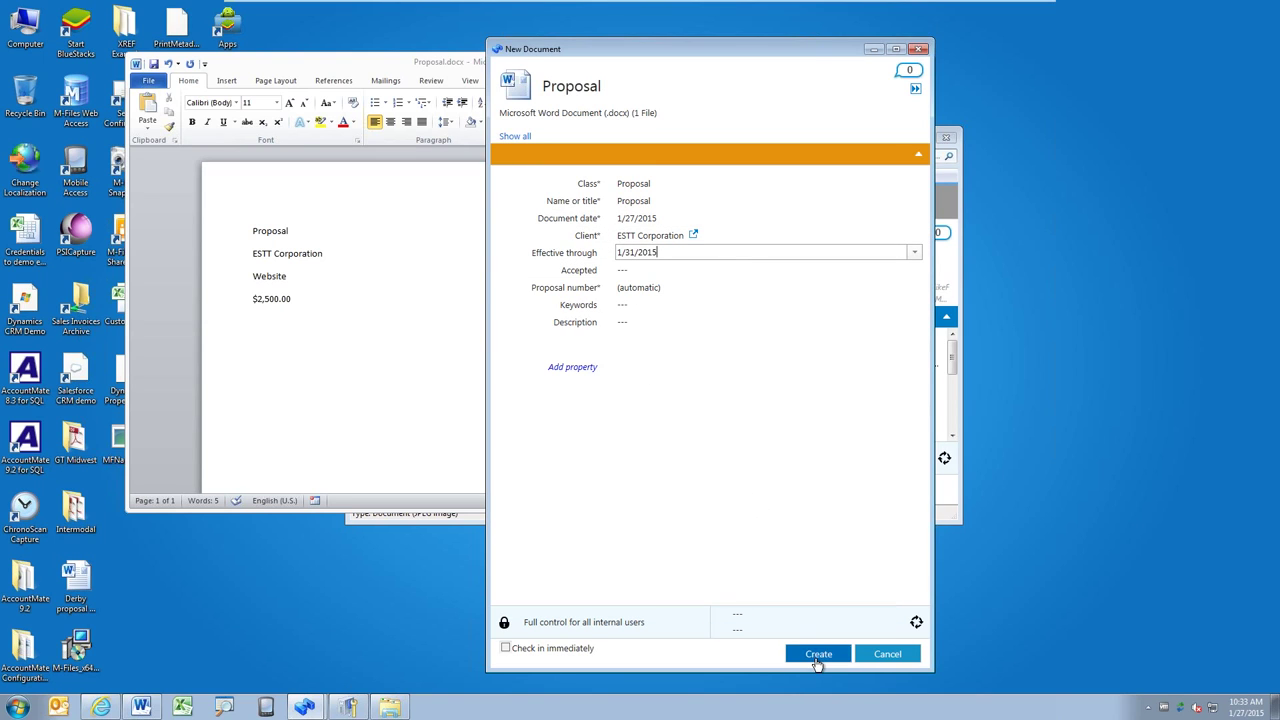
Create the proposal in the vault, then close it in Word and check it in.
{"action": "left_click", "coordinate": [869, 662]}
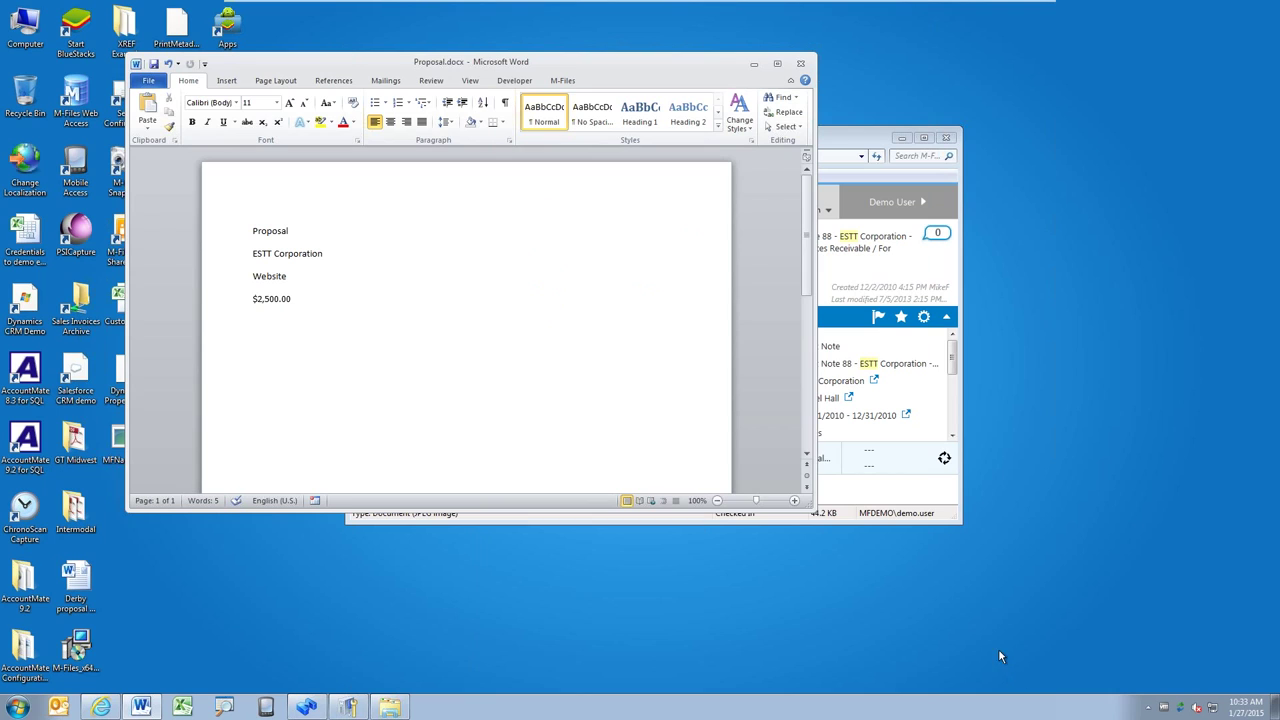
{"action": "left_click", "coordinate": [801, 66]}
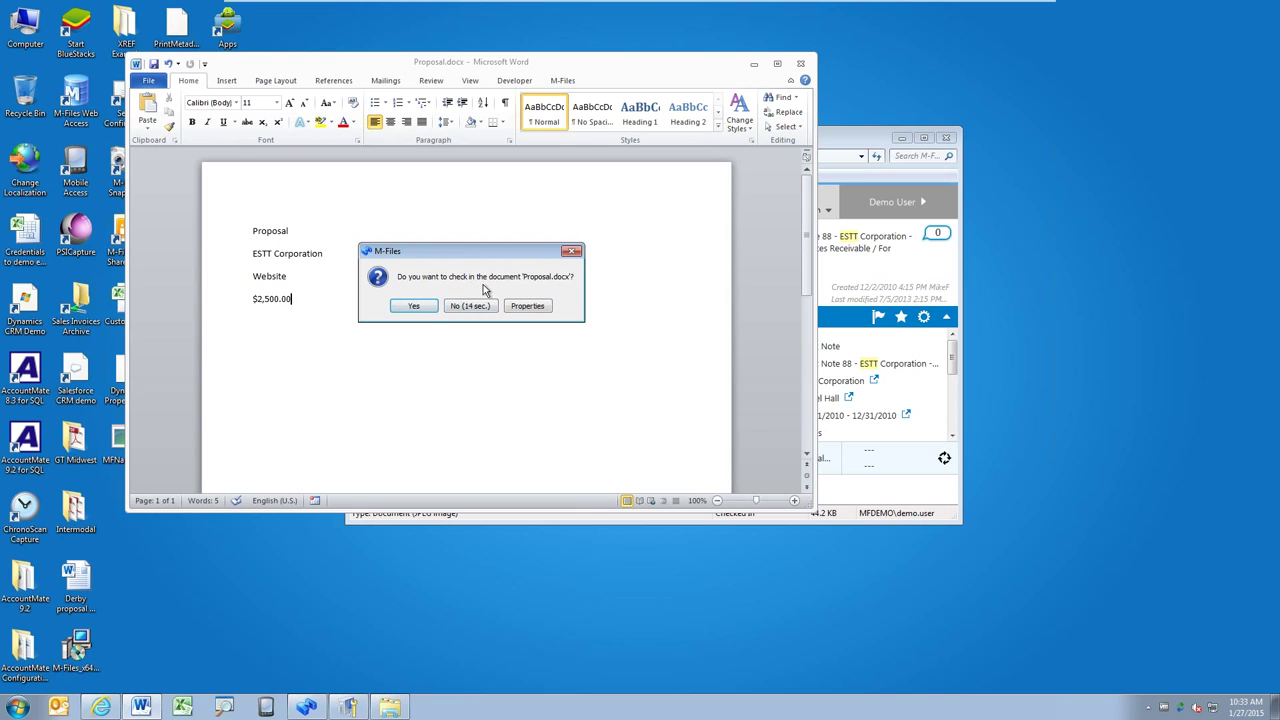
{"action": "left_click", "coordinate": [426, 310]}
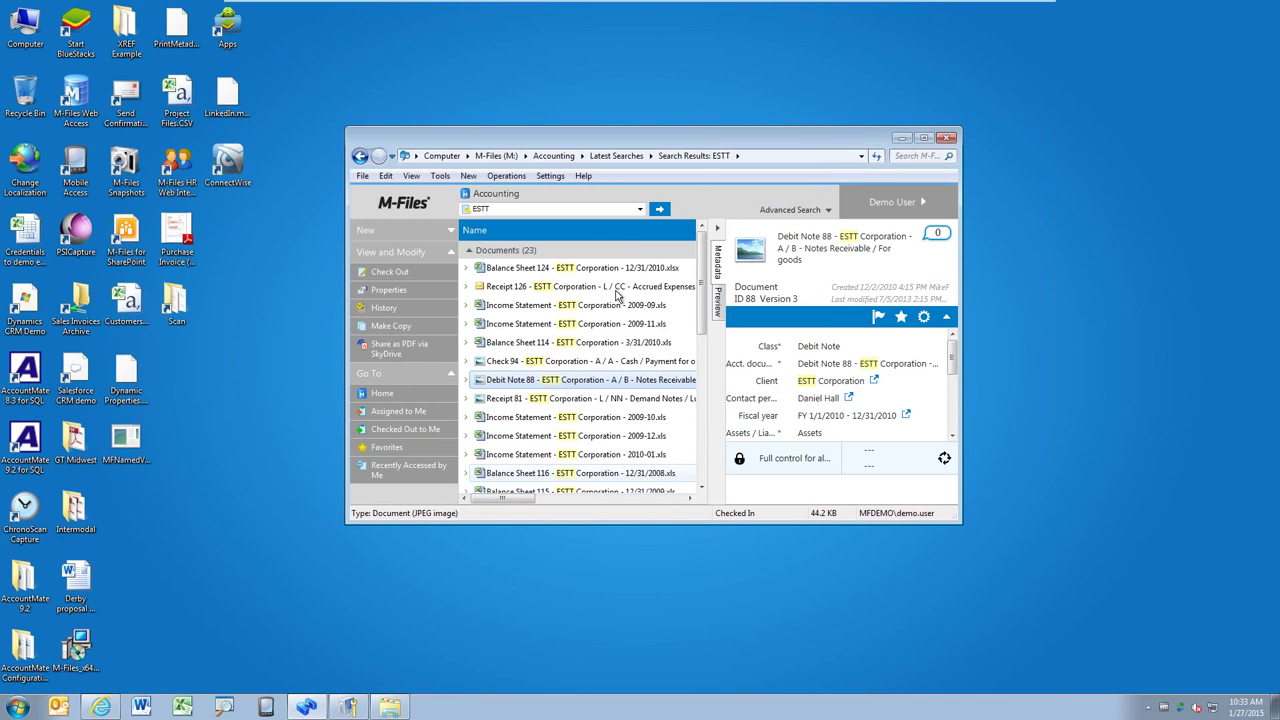
Maximize the vault window and examine the metadata and preview of Proposal.docx among the recently accessed objects.
{"action": "double_click", "coordinate": [686, 143]}
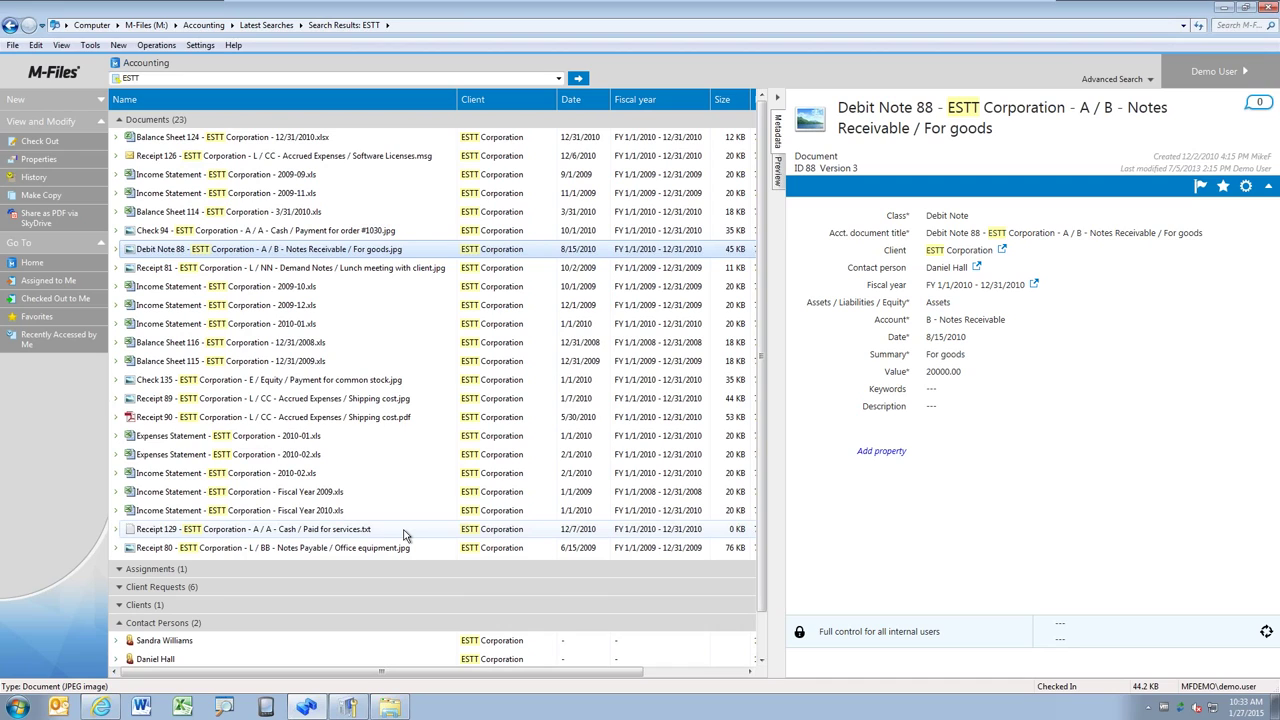
{"action": "left_click", "coordinate": [78, 345]}
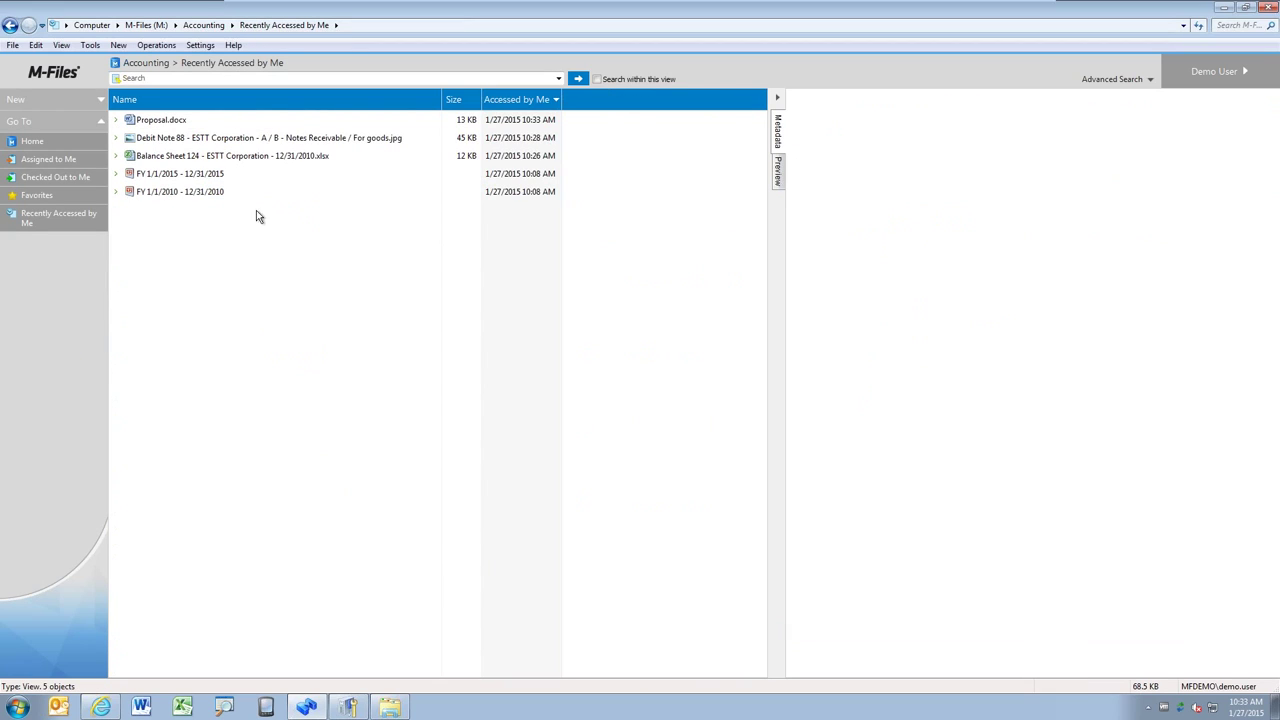
{"action": "left_click", "coordinate": [241, 122]}
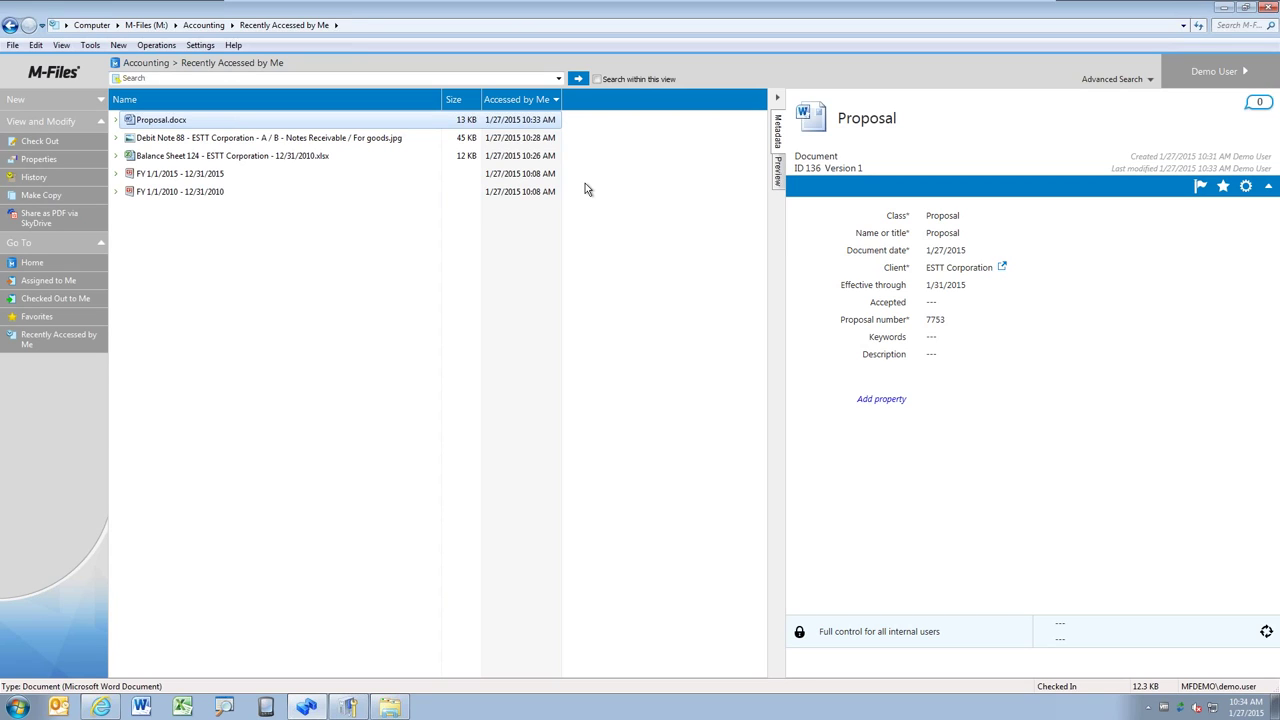
{"action": "left_click", "coordinate": [777, 172]}
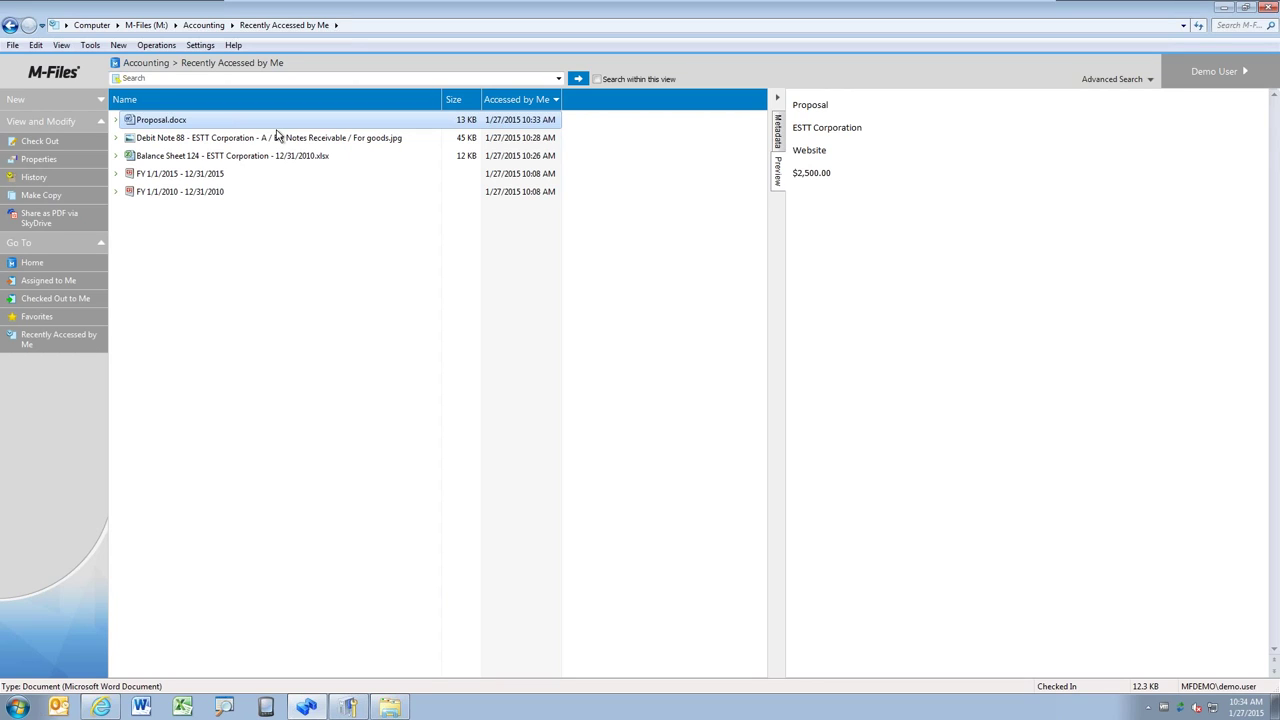
{"action": "left_click", "coordinate": [860, 175]}
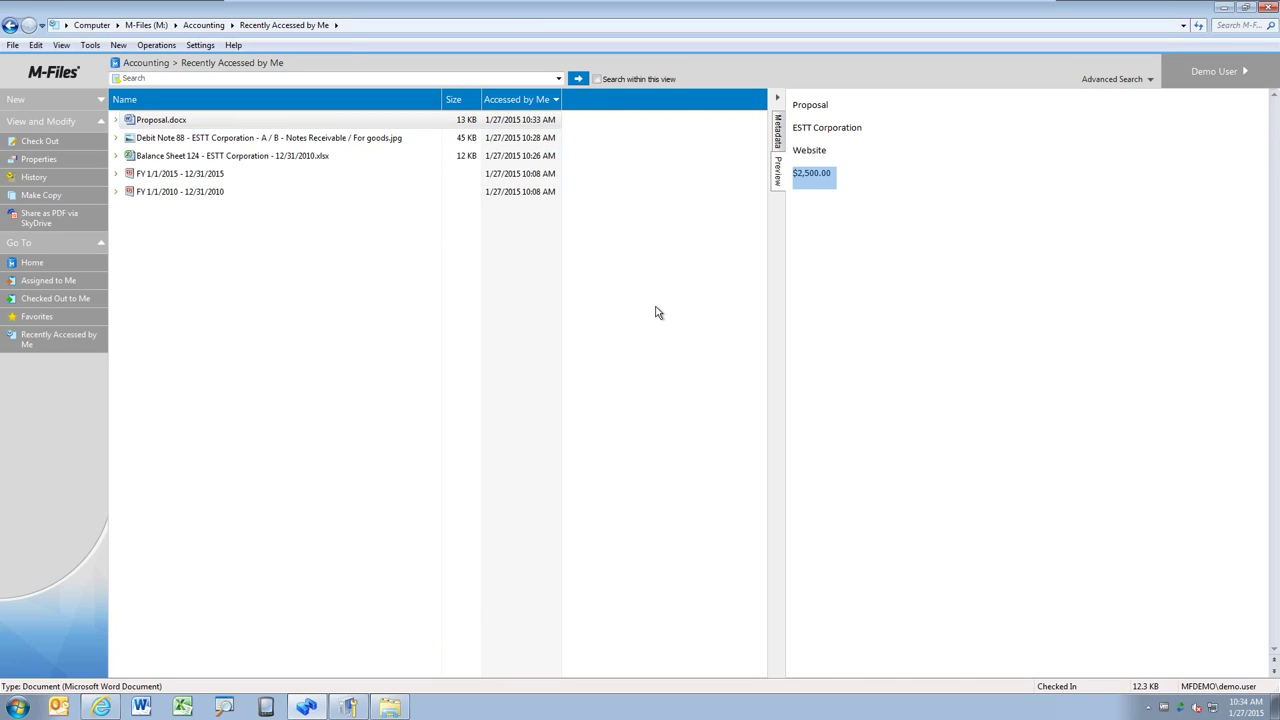
Check out Proposal.docx from M-Files and change its price line in Word to $4,000.00.
{"action": "double_click", "coordinate": [356, 121]}
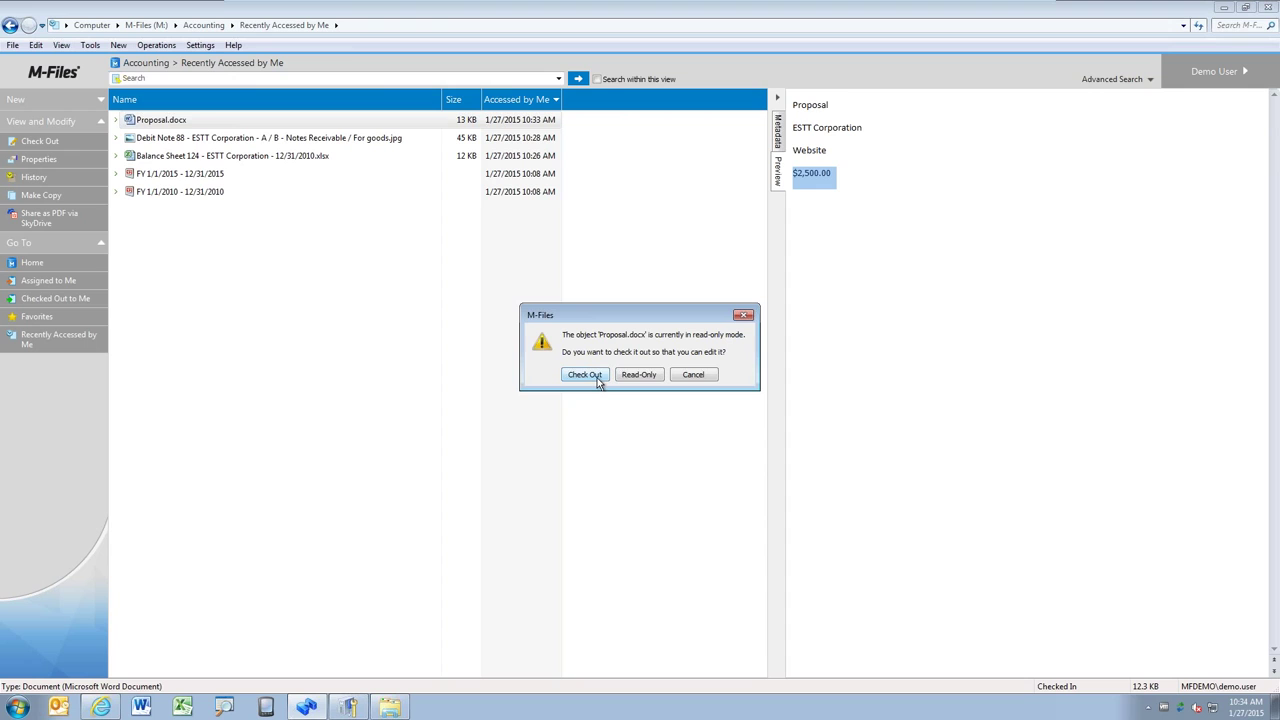
{"action": "key", "text": "Return"}
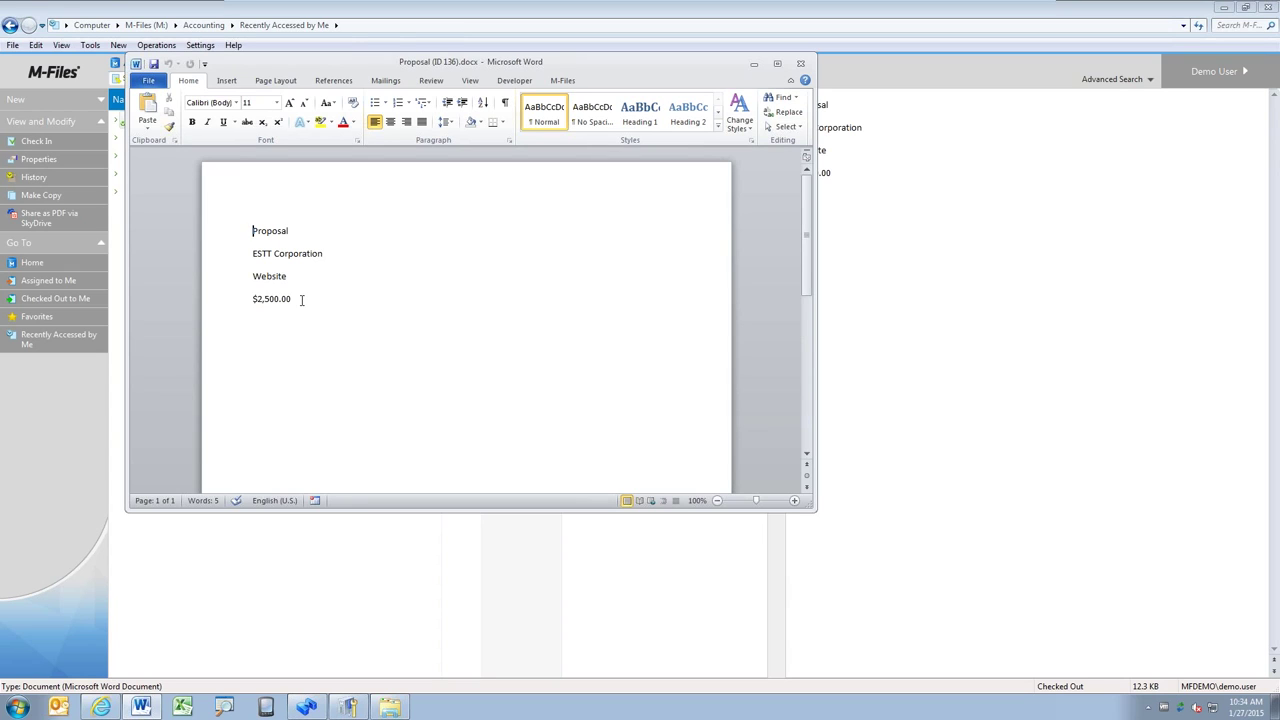
{"action": "left_click_drag", "start_coordinate": [301, 300], "coordinate": [252, 300]}
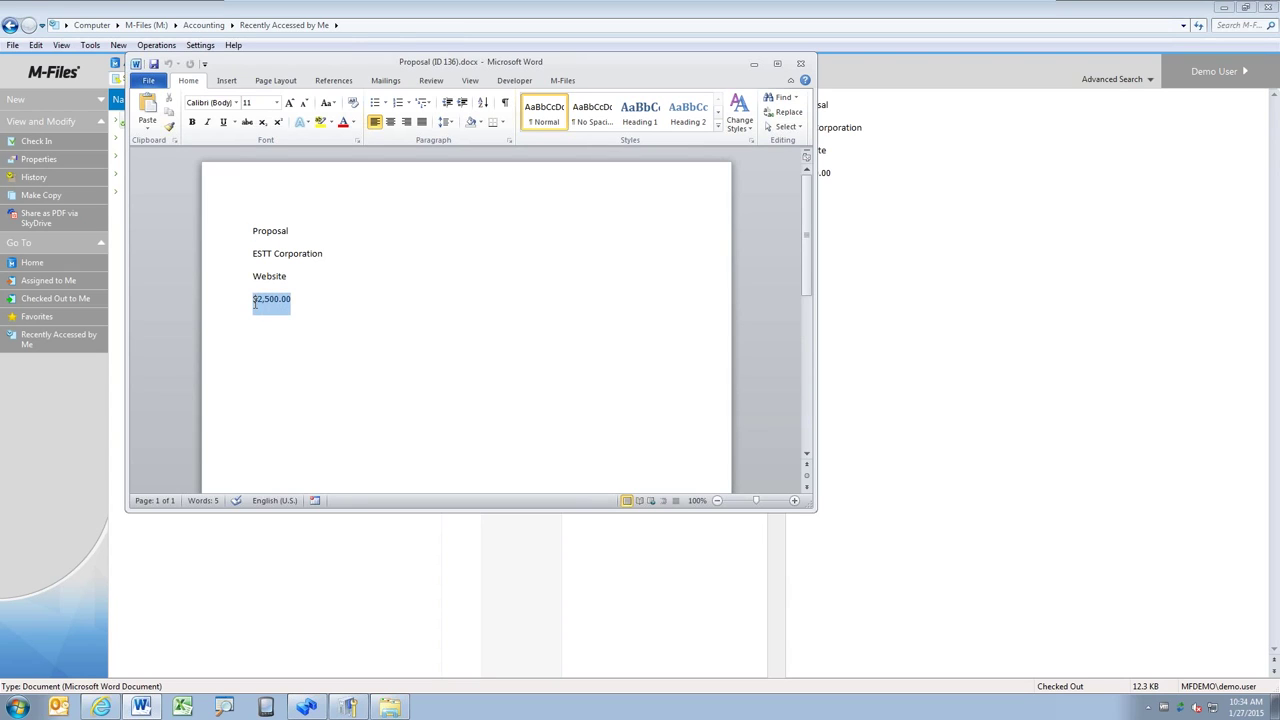
{"action": "left_click", "coordinate": [400, 371]}
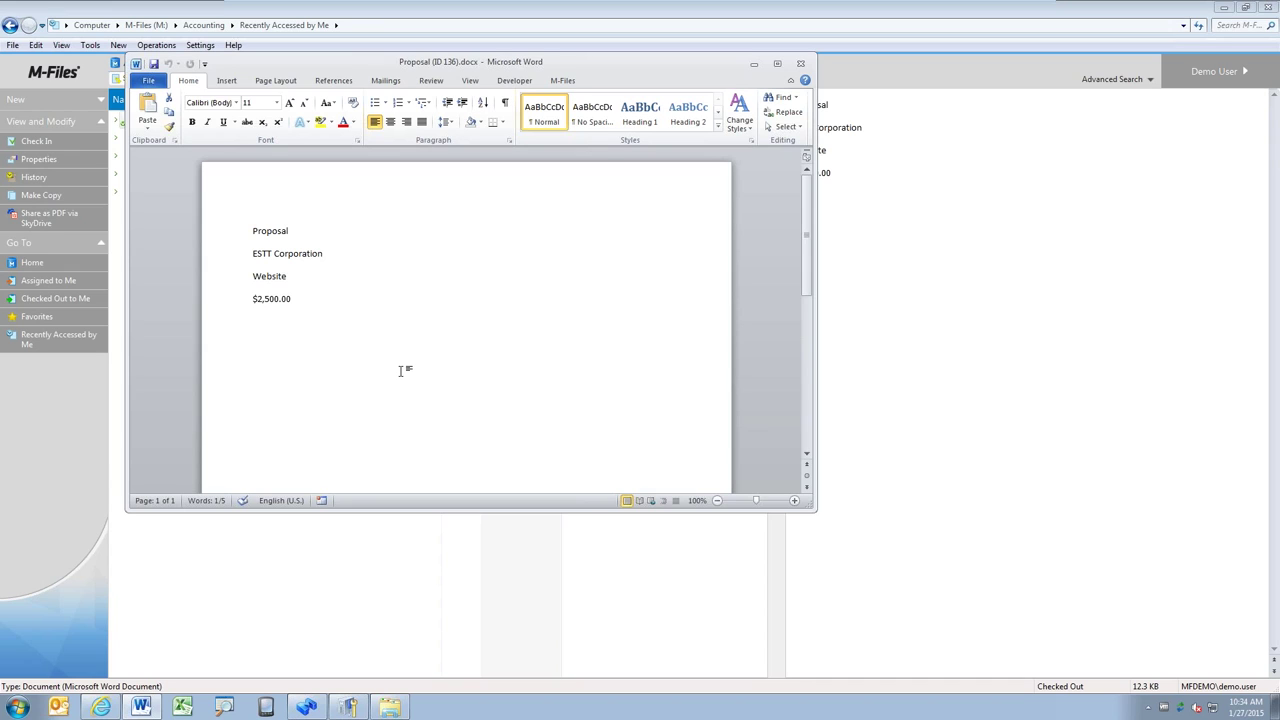
{"action": "key", "text": "ctrl+BackSpace"}
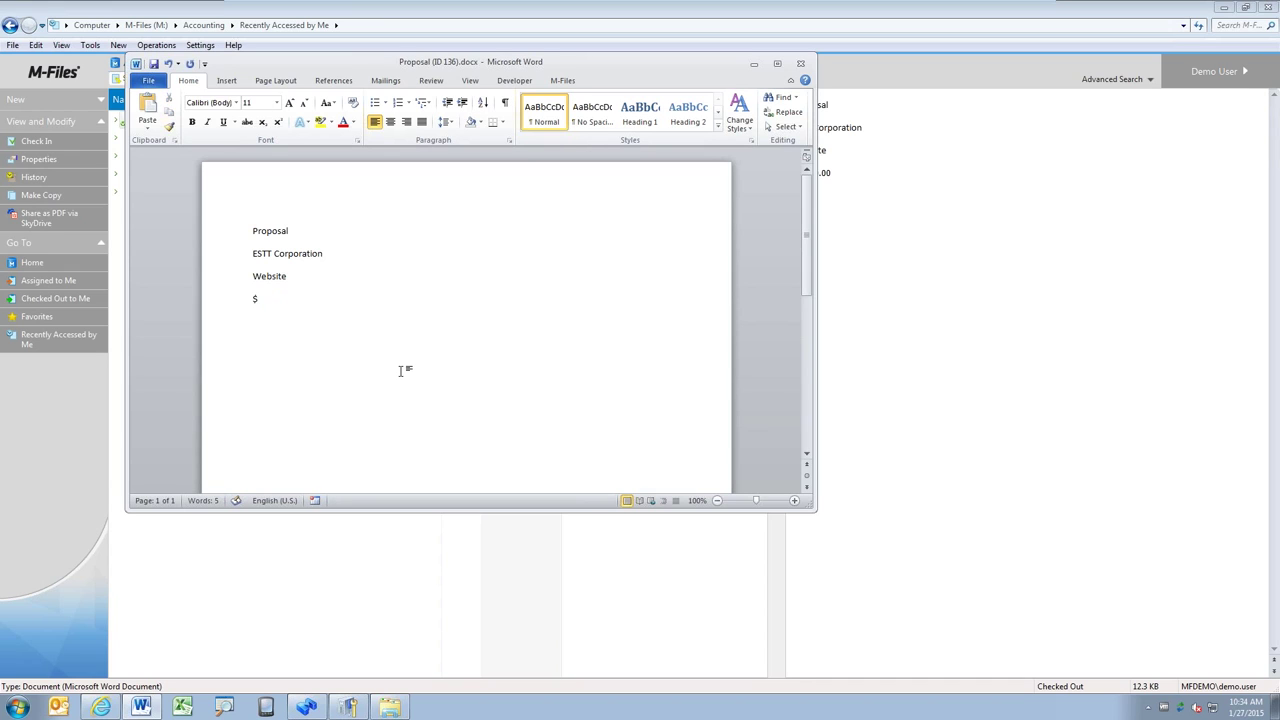
{"action": "type", "text": "4,000.00"}
Save the revised proposal in Word, close it, and check Proposal.docx back in to the vault.
{"action": "left_click", "coordinate": [153, 63]}
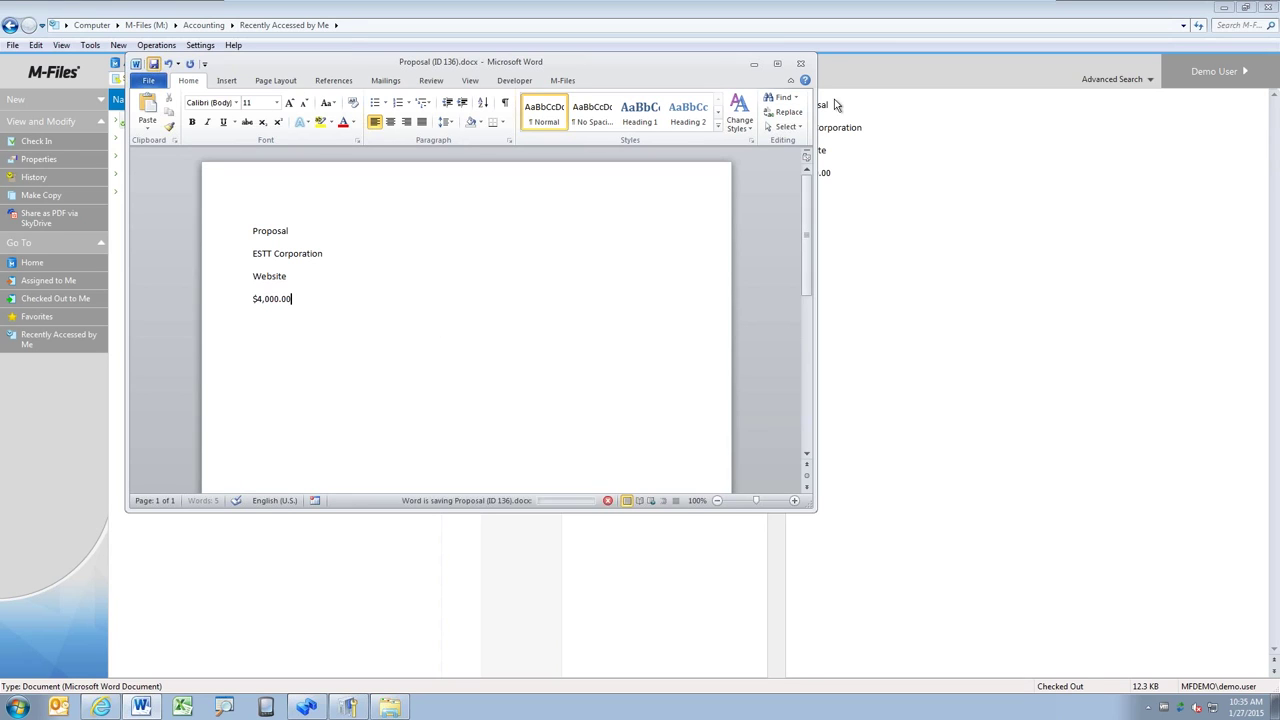
{"action": "left_click", "coordinate": [800, 63]}
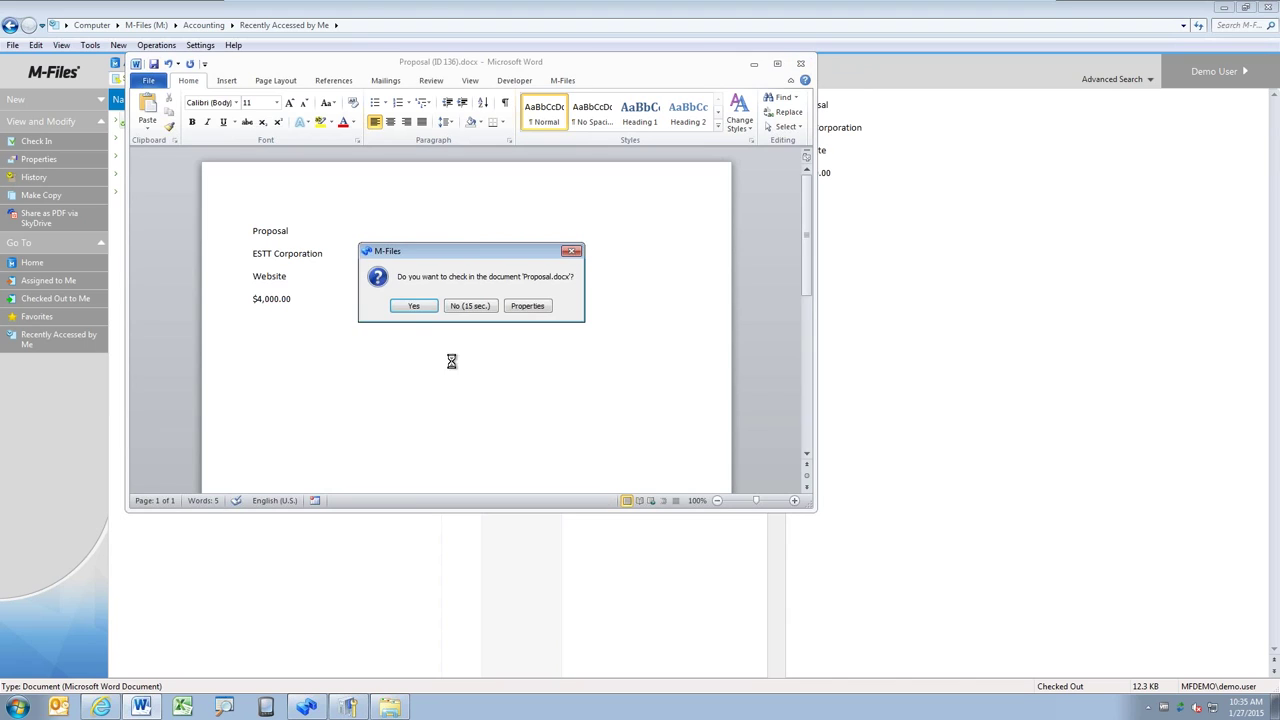
{"action": "left_click", "coordinate": [414, 306]}
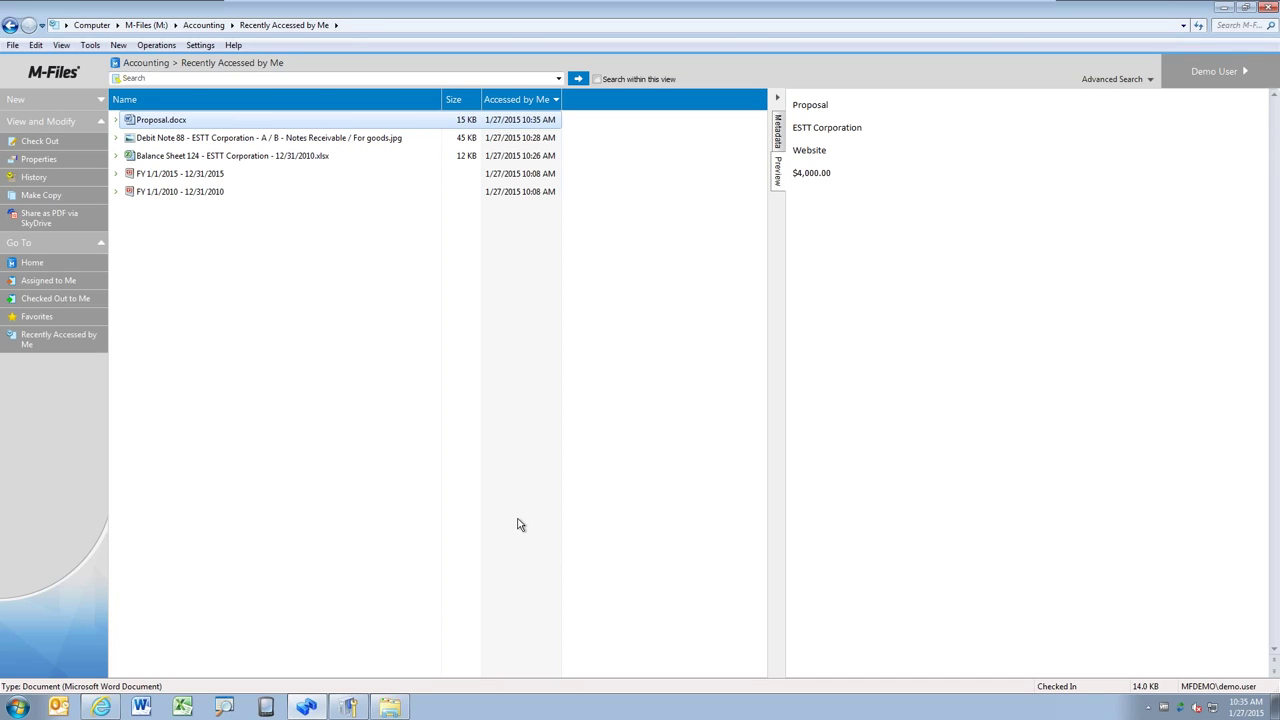
Open the version history of Proposal.docx and review the metadata of versions 1 and 2.
{"action": "left_click", "coordinate": [82, 177]}
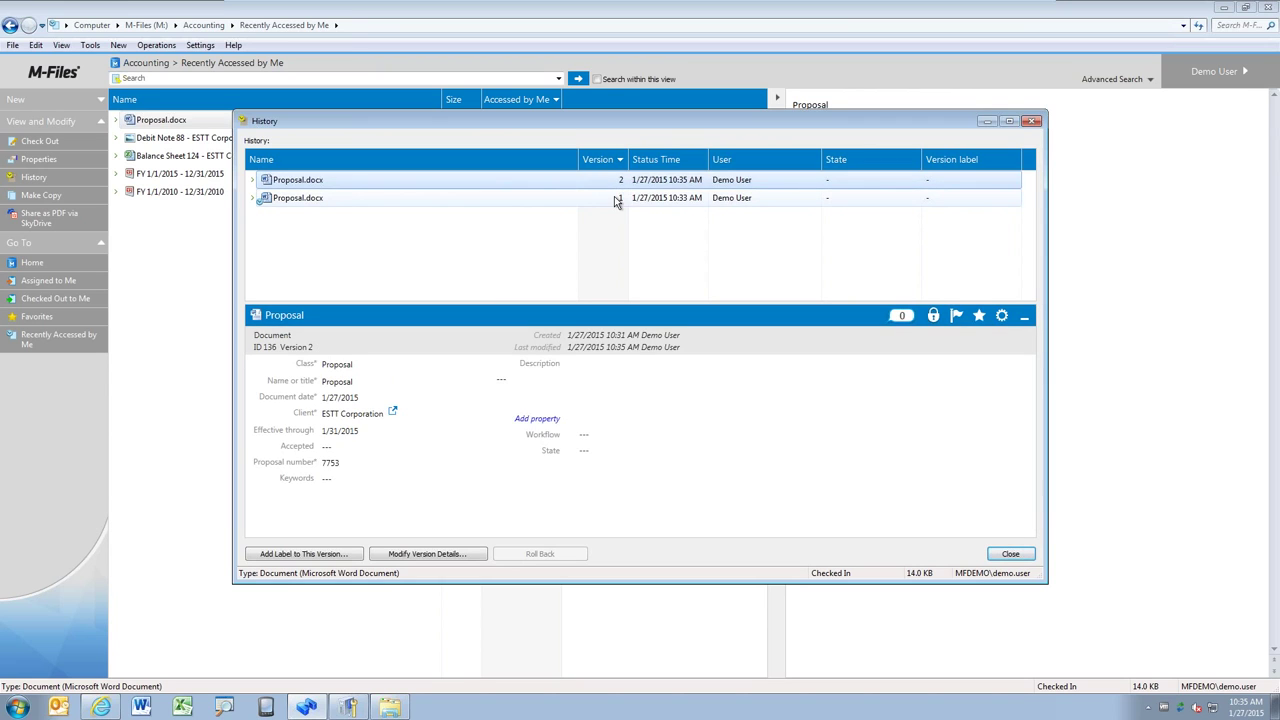
{"action": "left_click", "coordinate": [614, 197]}
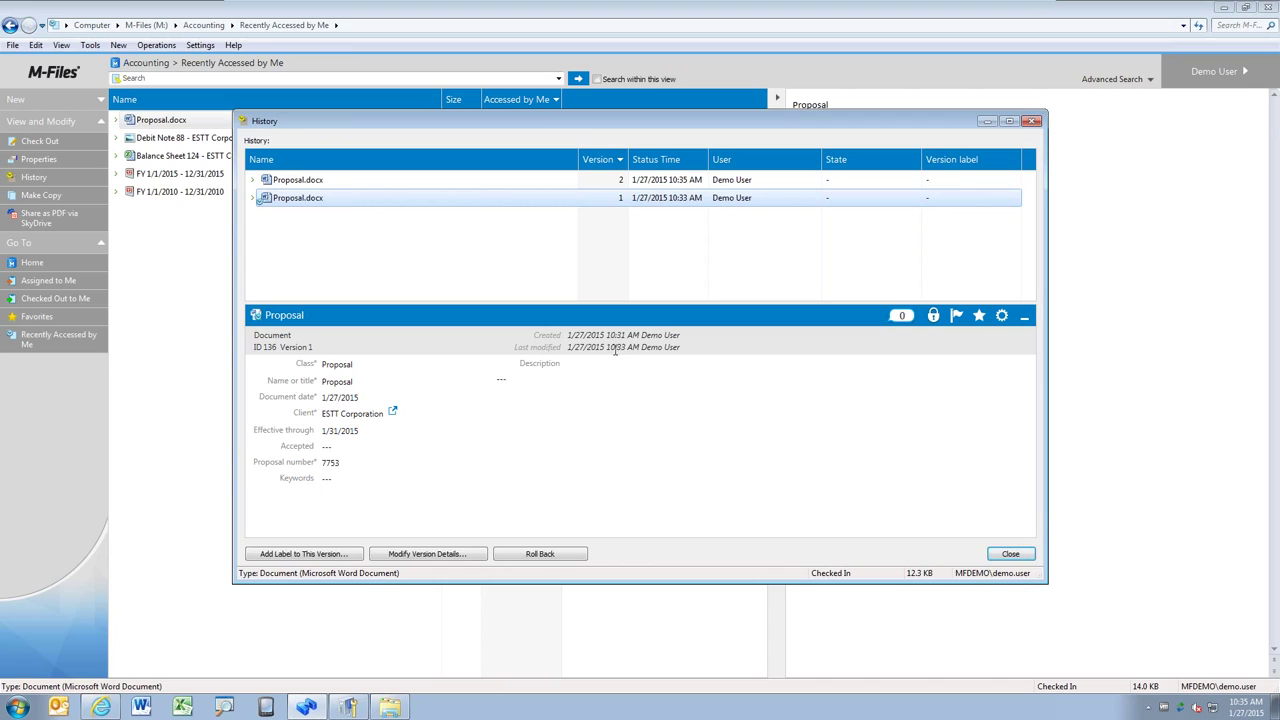
{"action": "left_click", "coordinate": [587, 182]}
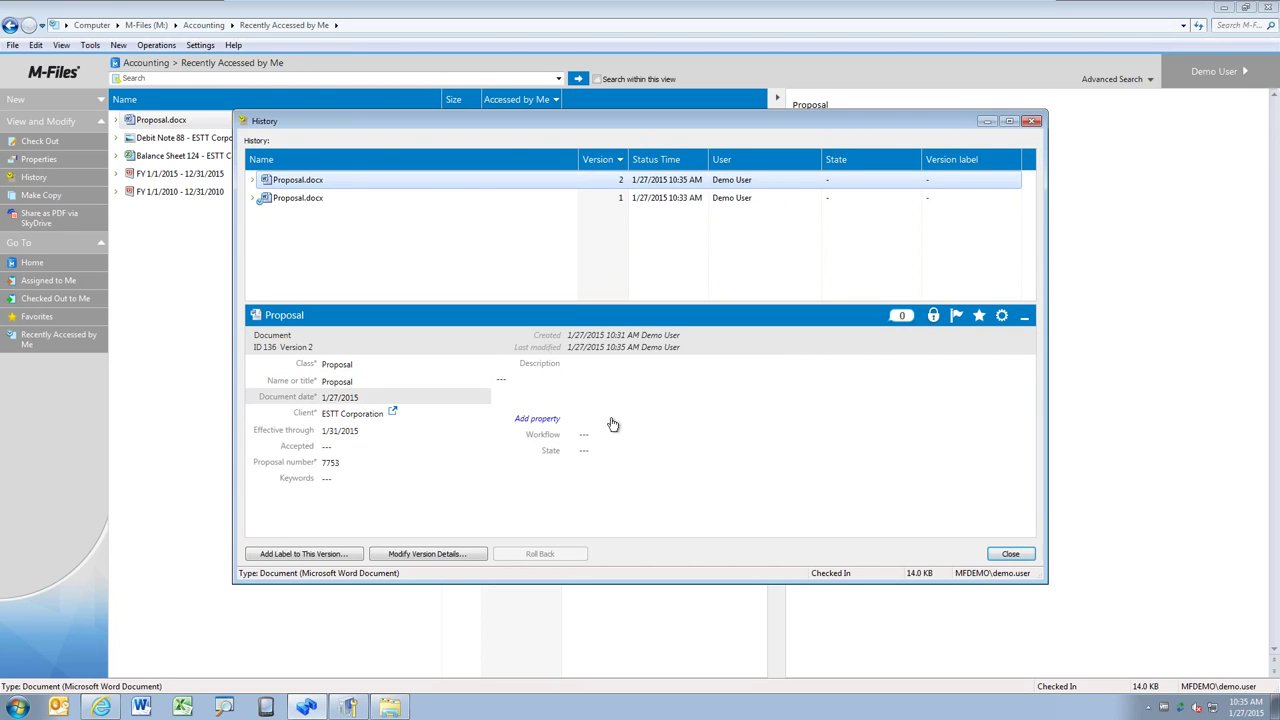
Set the right pane of the History window to Normal so that it offers a document preview.
{"action": "right_click", "coordinate": [792, 277]}
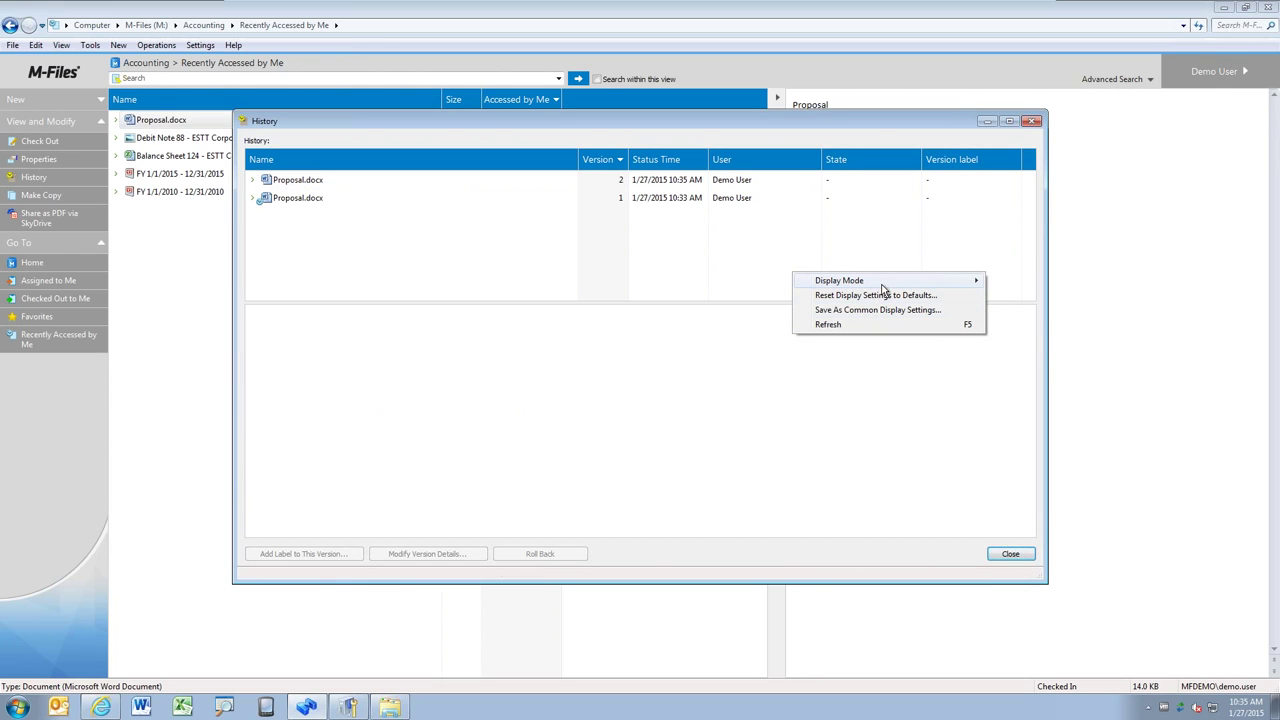
{"action": "mouse_move", "coordinate": [930, 288]}
{"action": "mouse_move", "coordinate": [1050, 396]}
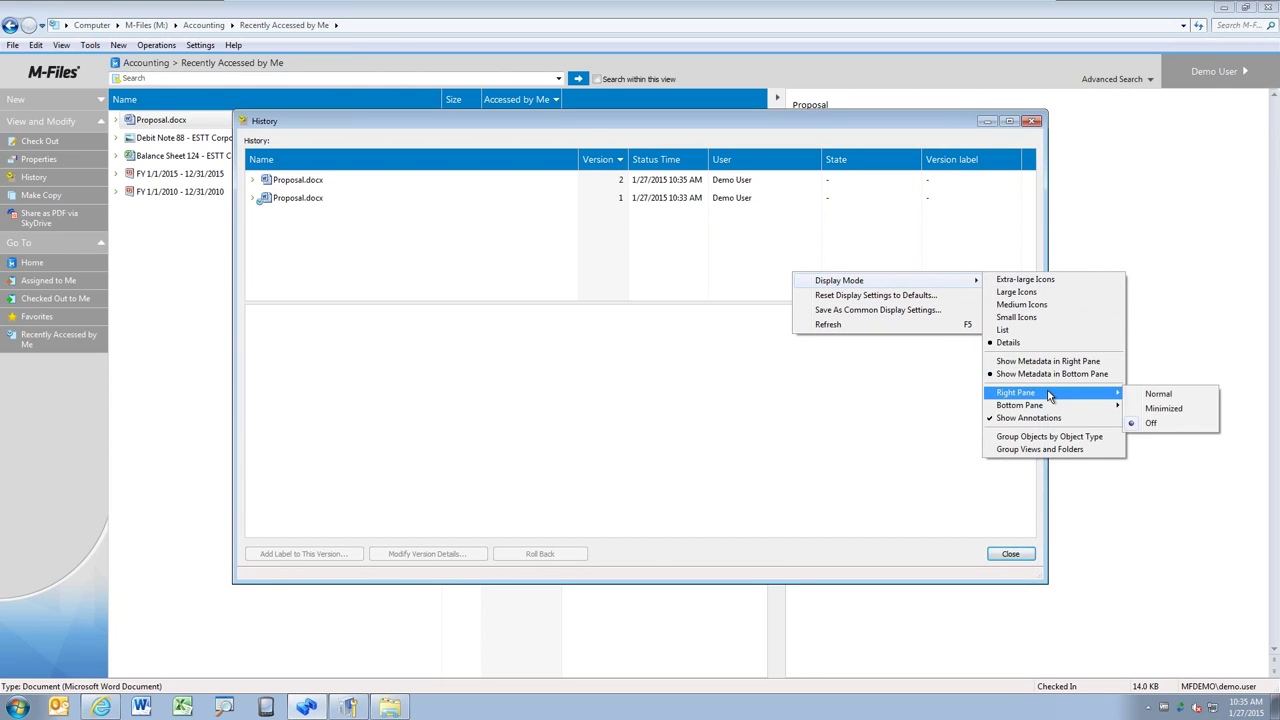
{"action": "left_click", "coordinate": [1195, 394]}
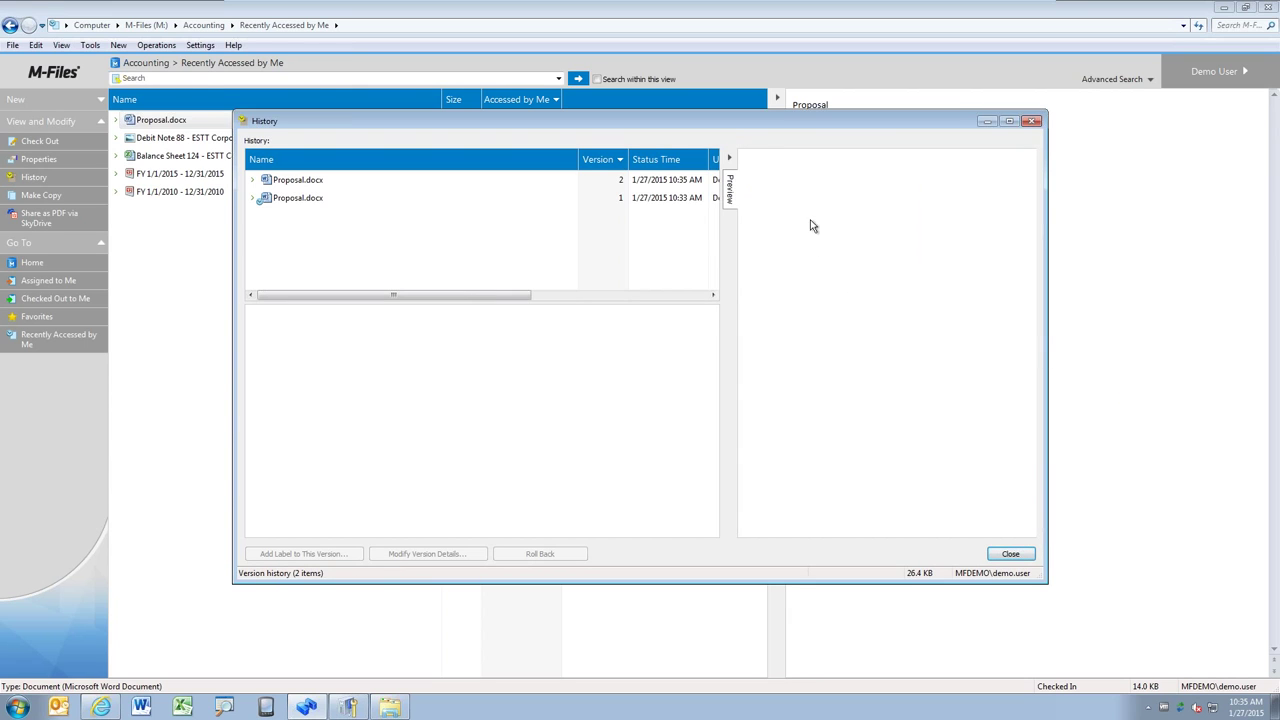
Compare the price line in the previews of Proposal.docx versions 2 and 1, then close the version history.
{"action": "left_click", "coordinate": [512, 181]}
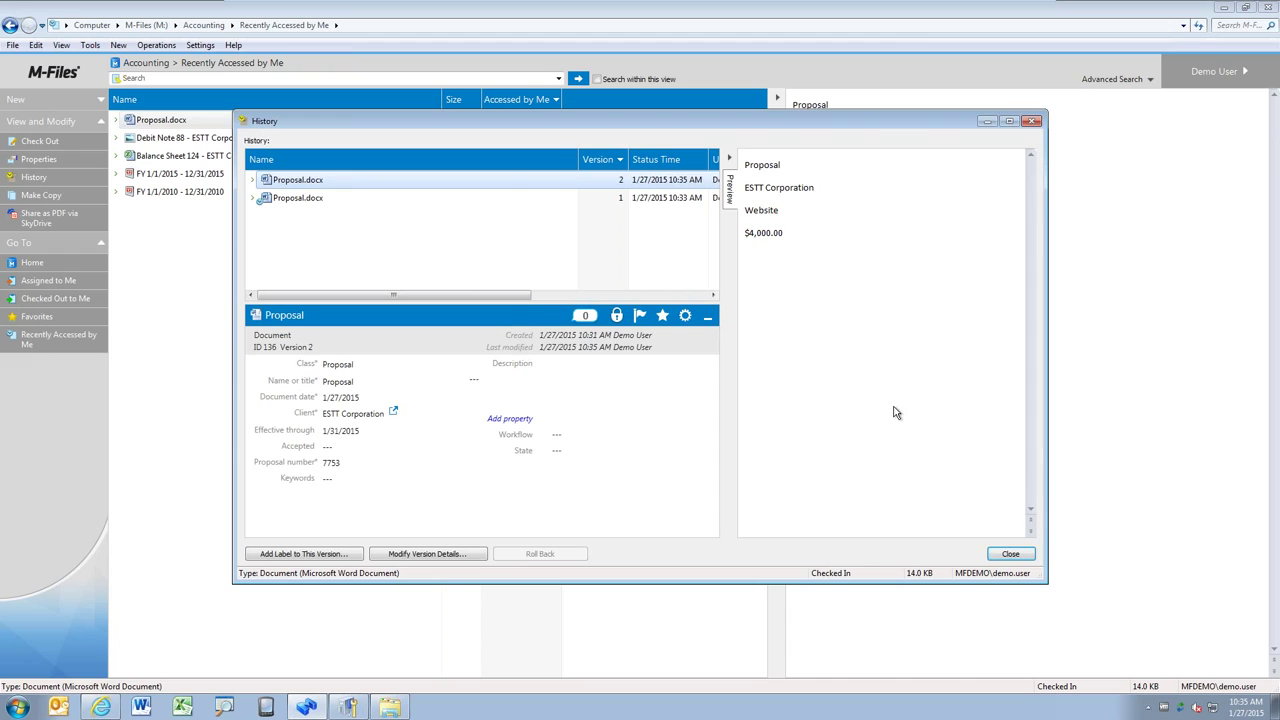
{"action": "left_click", "coordinate": [386, 201]}
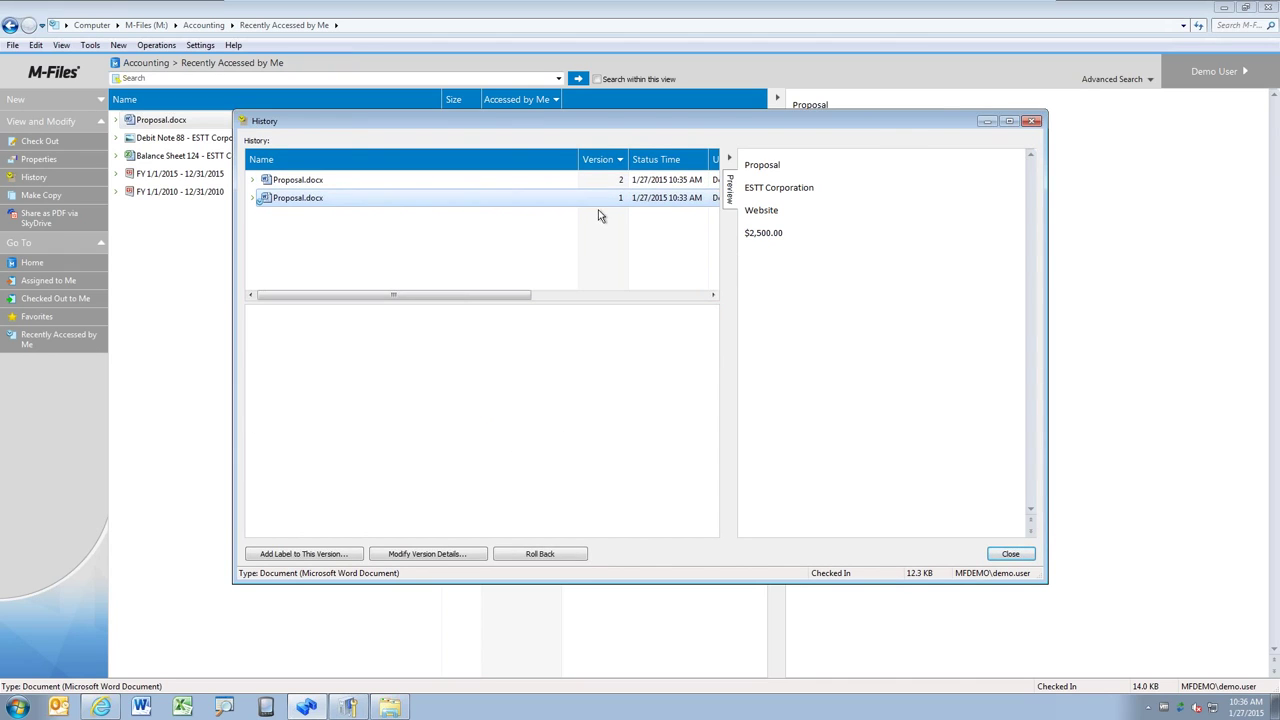
{"action": "double_click", "coordinate": [786, 235]}
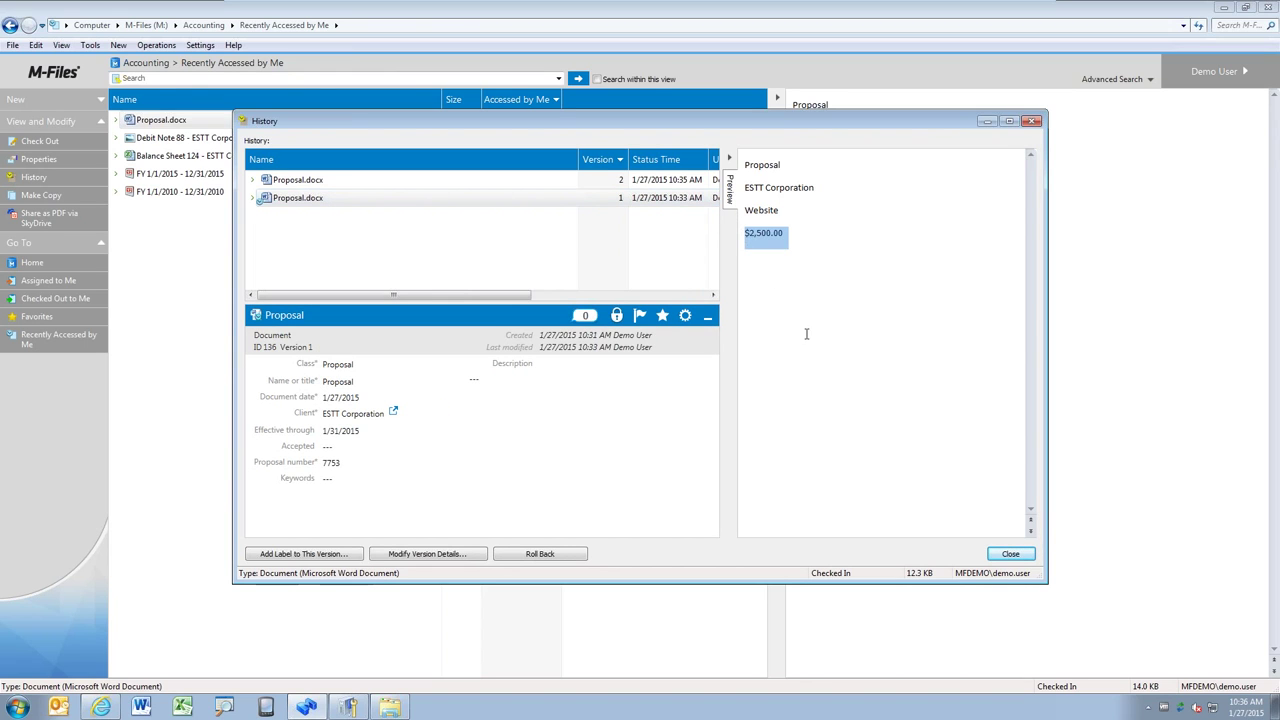
{"action": "left_click", "coordinate": [545, 182]}
{"action": "double_click", "coordinate": [786, 233]}
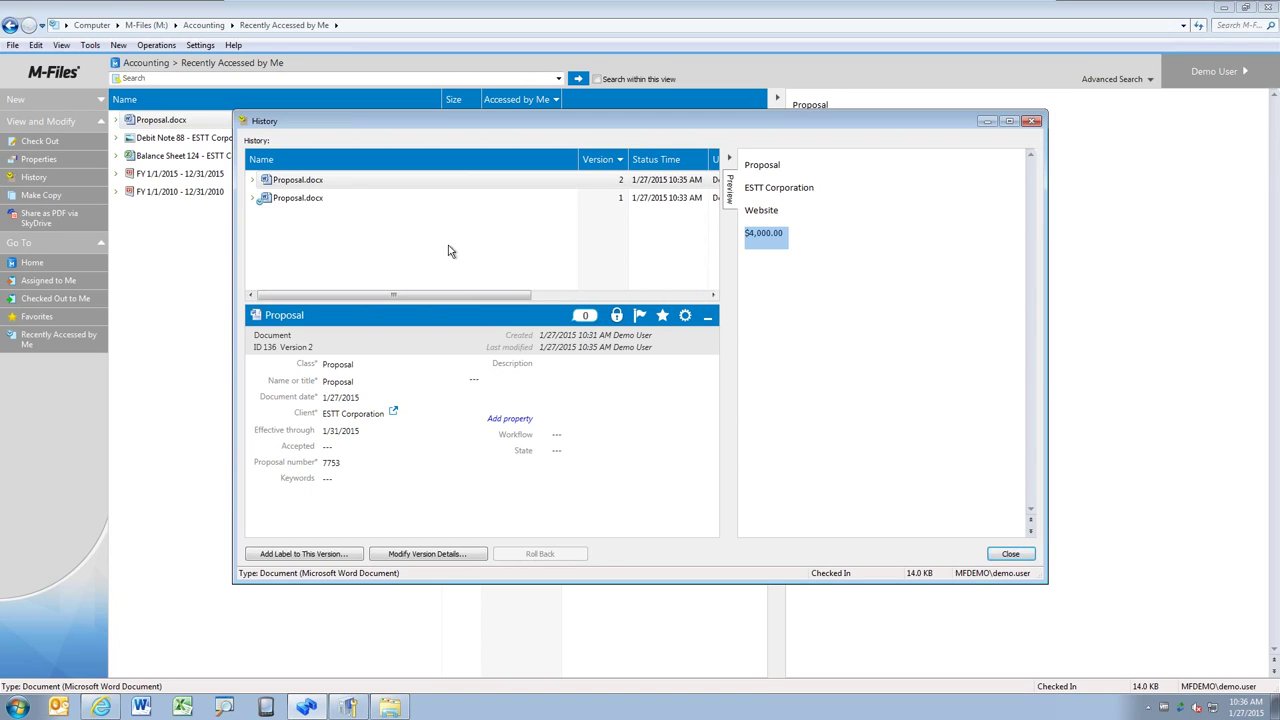
{"action": "left_click", "coordinate": [441, 198]}
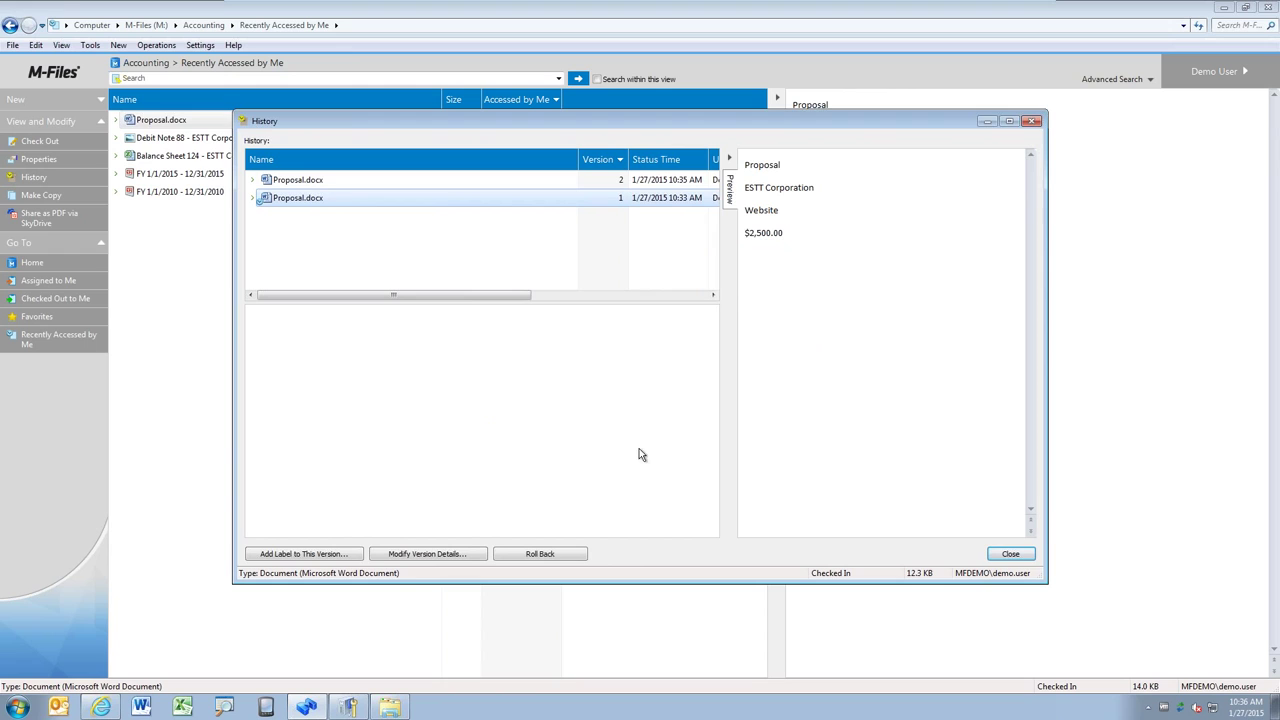
{"action": "left_click", "coordinate": [1033, 122]}
{"action": "left_click", "coordinate": [494, 521]}
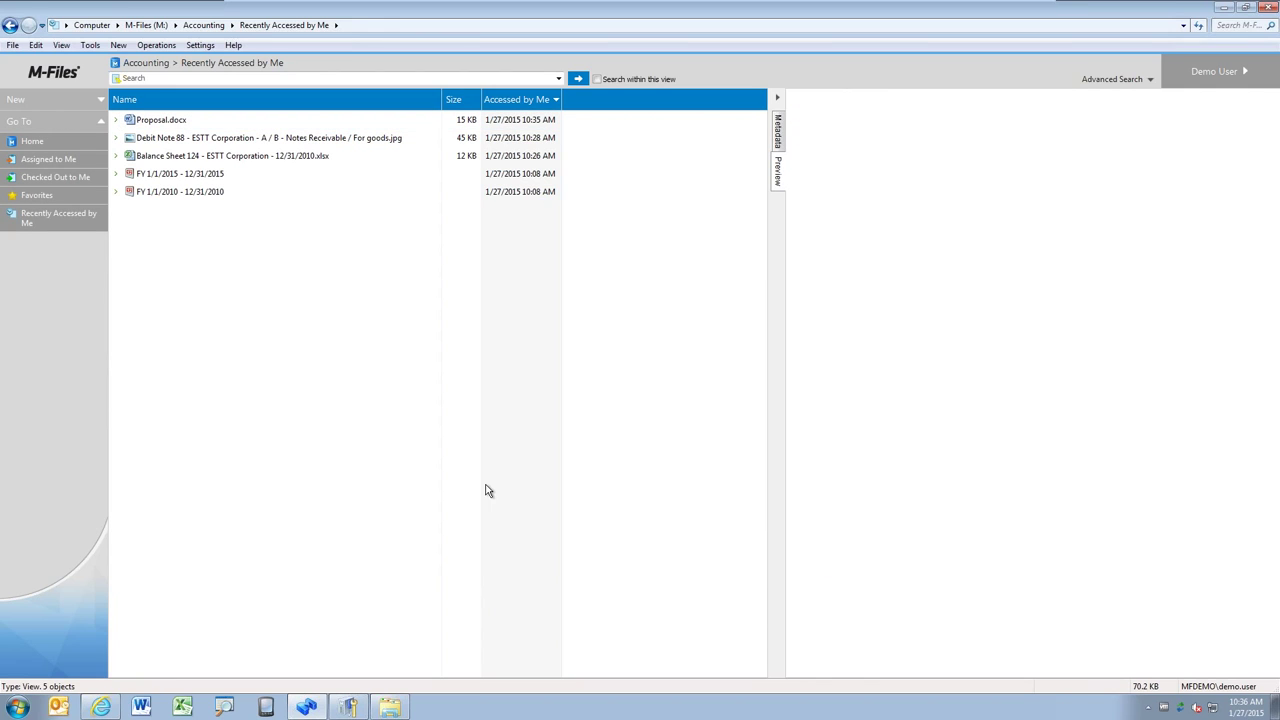
Preview the current Proposal.docx, reopen its version history to review the listed versions, and close it.
{"action": "left_click", "coordinate": [348, 119]}
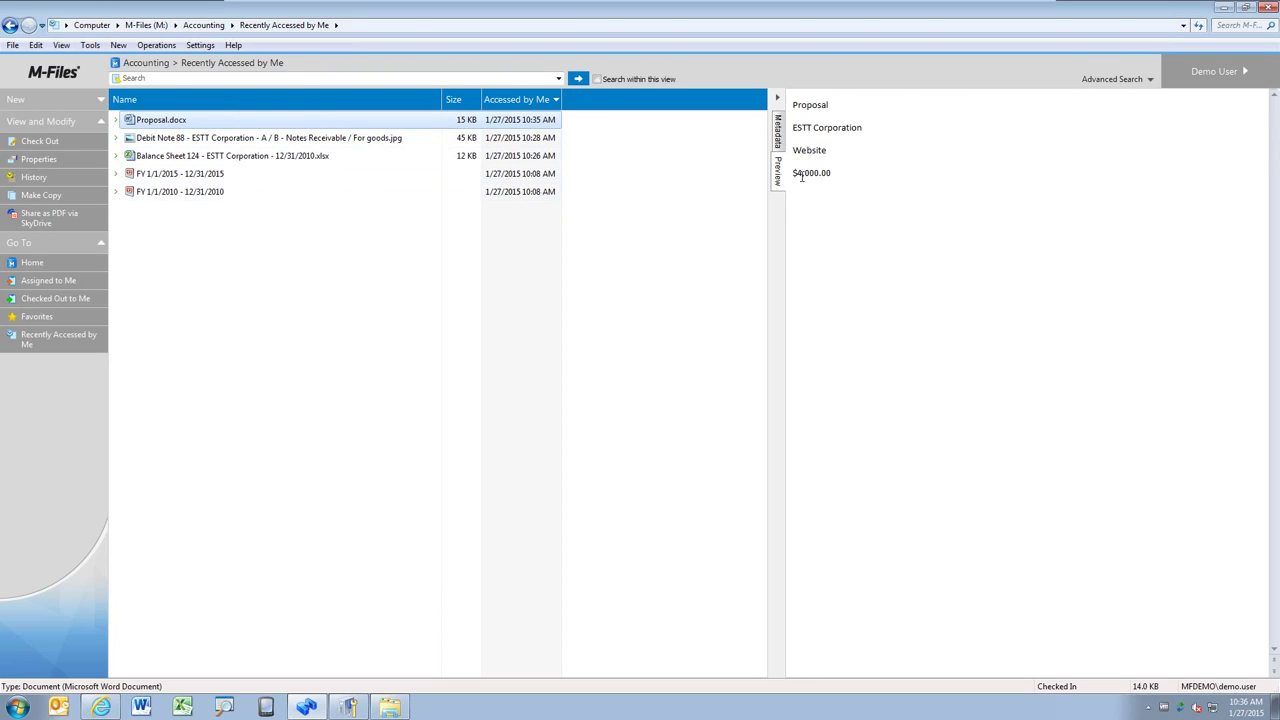
{"action": "right_click", "coordinate": [365, 125]}
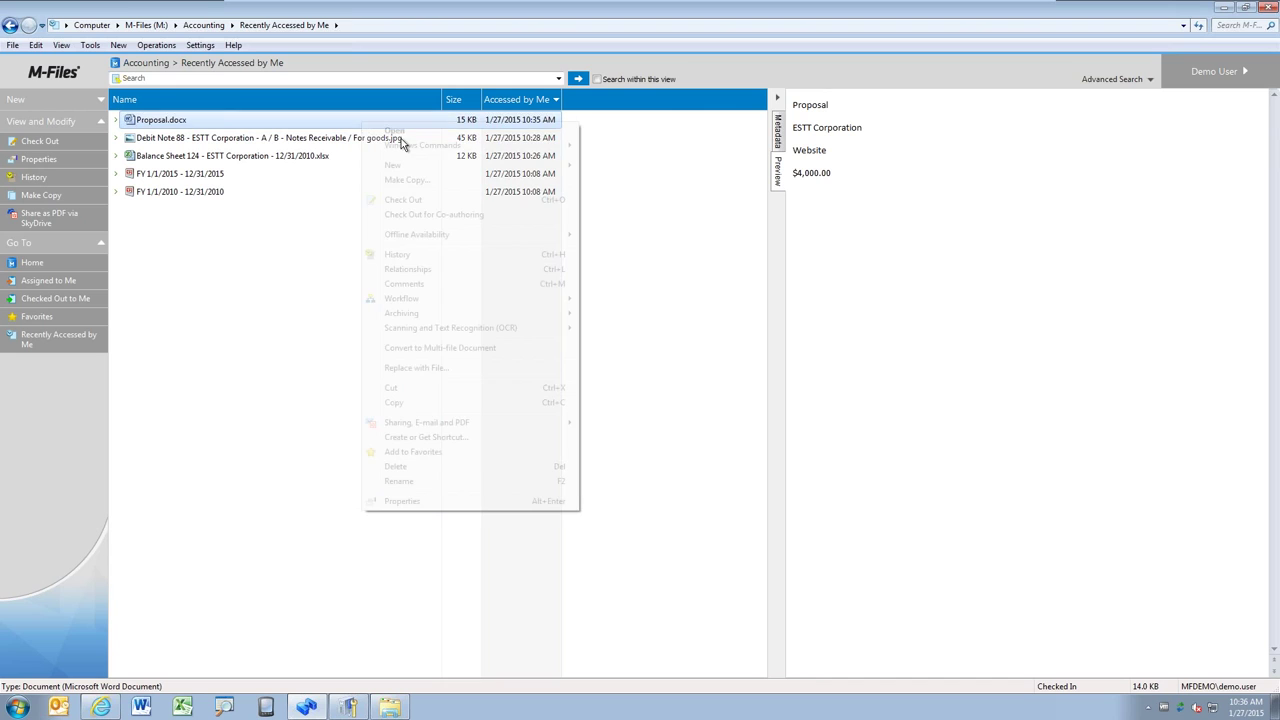
{"action": "left_click", "coordinate": [449, 257]}
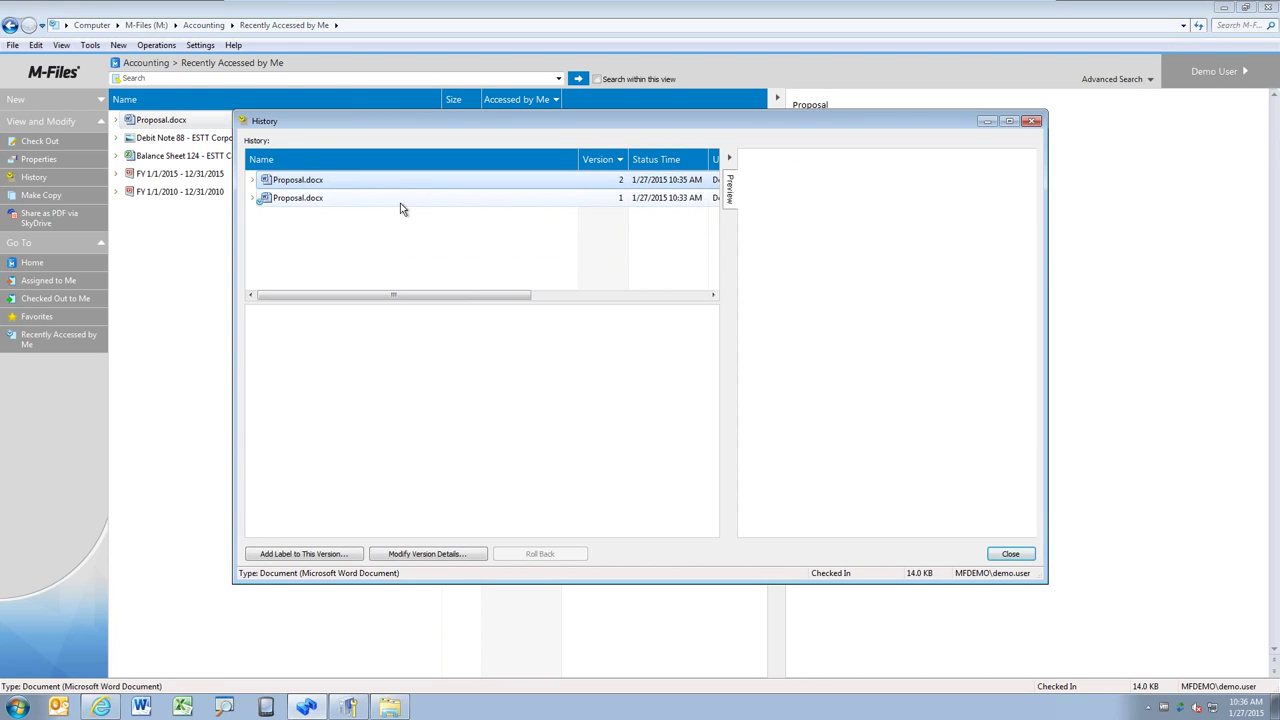
{"action": "left_click", "coordinate": [1032, 120]}
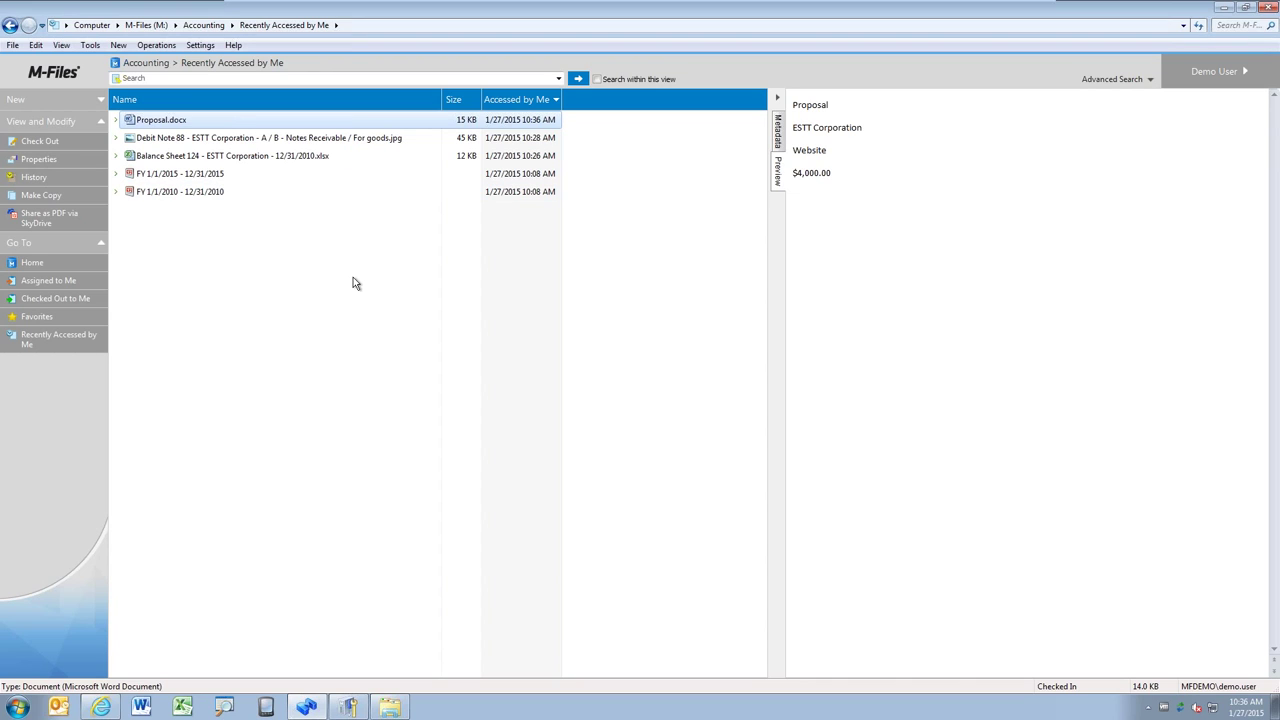
Switch to Word and write "Tax Return" and "2014" on separate lines of a new blank document.
{"action": "left_click", "coordinate": [143, 707]}
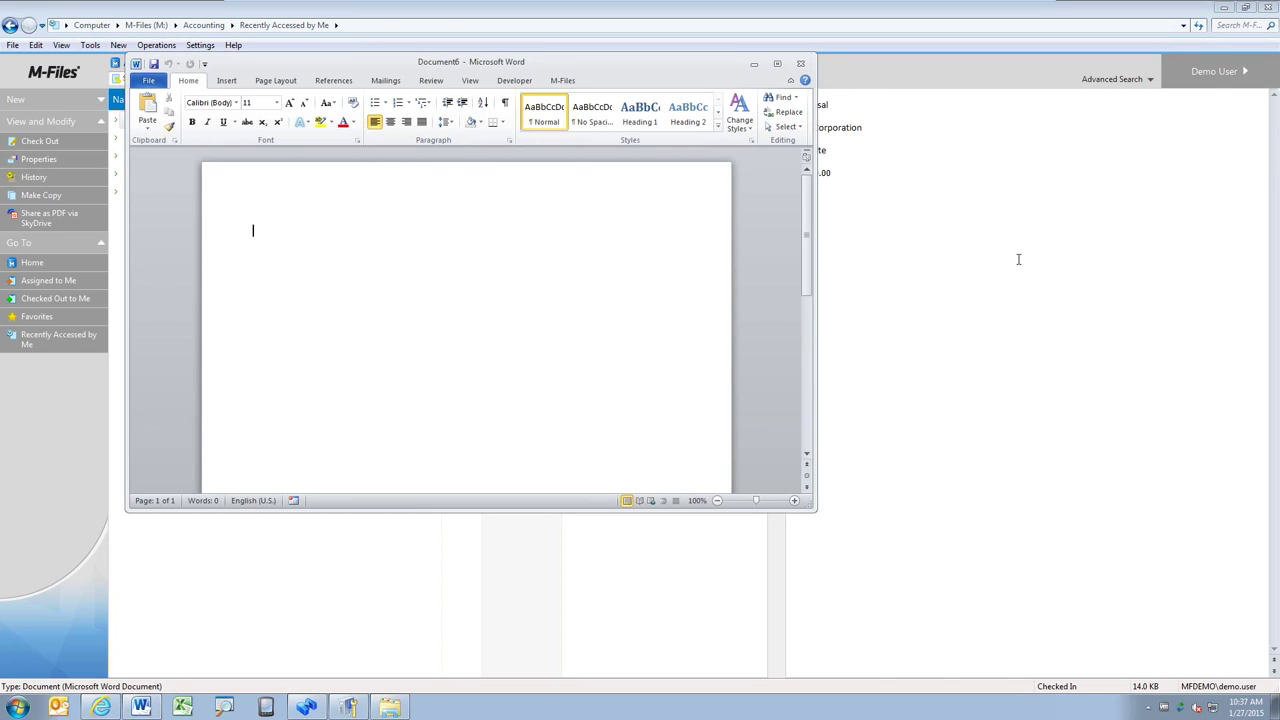
{"action": "type", "text": "Tax Return"}
{"action": "key", "text": "Return"}
{"action": "type", "text": "2014"}
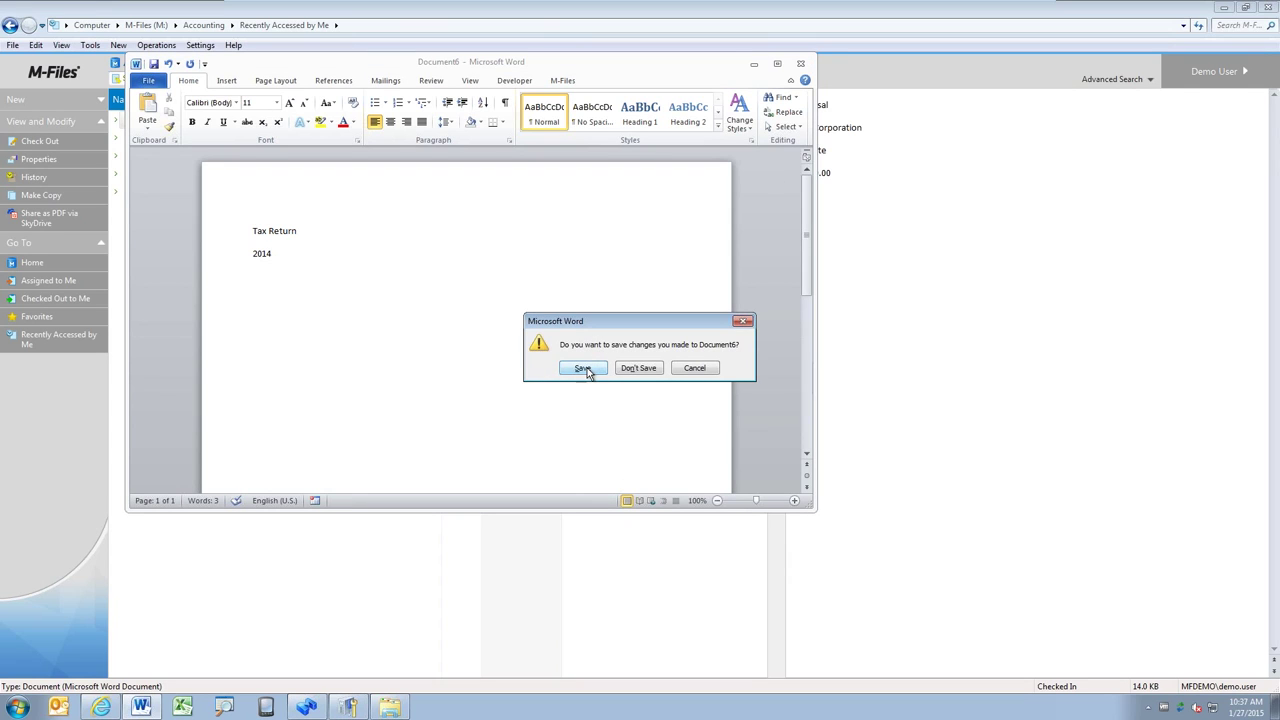
Close the document in Word and save it as Tax Return.docx in the Accounting vault on the M-Files drive.
{"action": "left_click", "coordinate": [584, 369]}
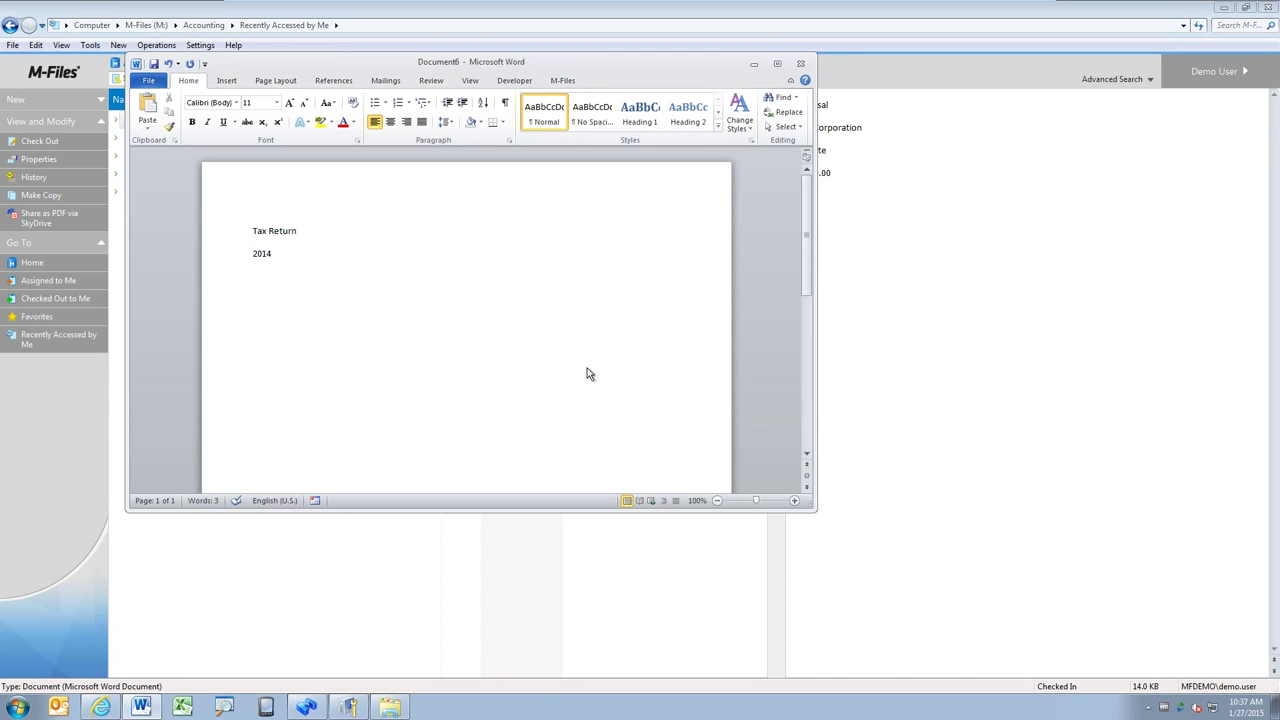
{"action": "left_click", "coordinate": [284, 81]}
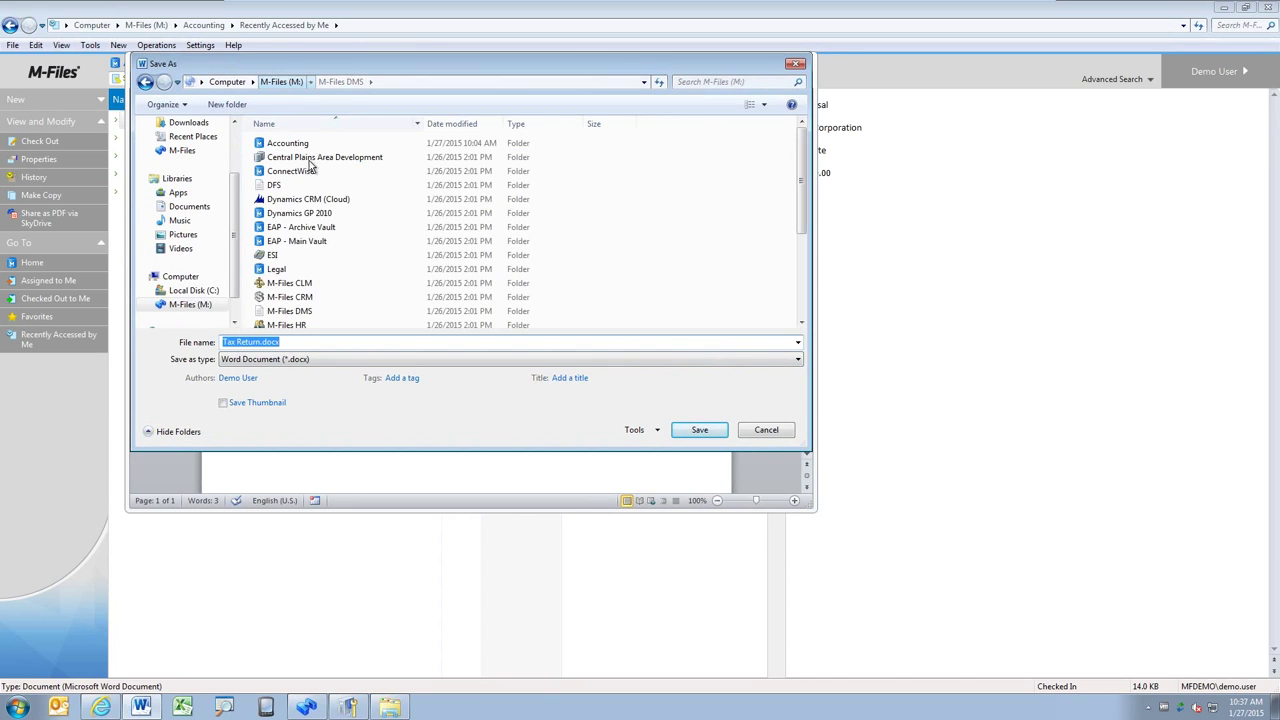
{"action": "double_click", "coordinate": [288, 144]}
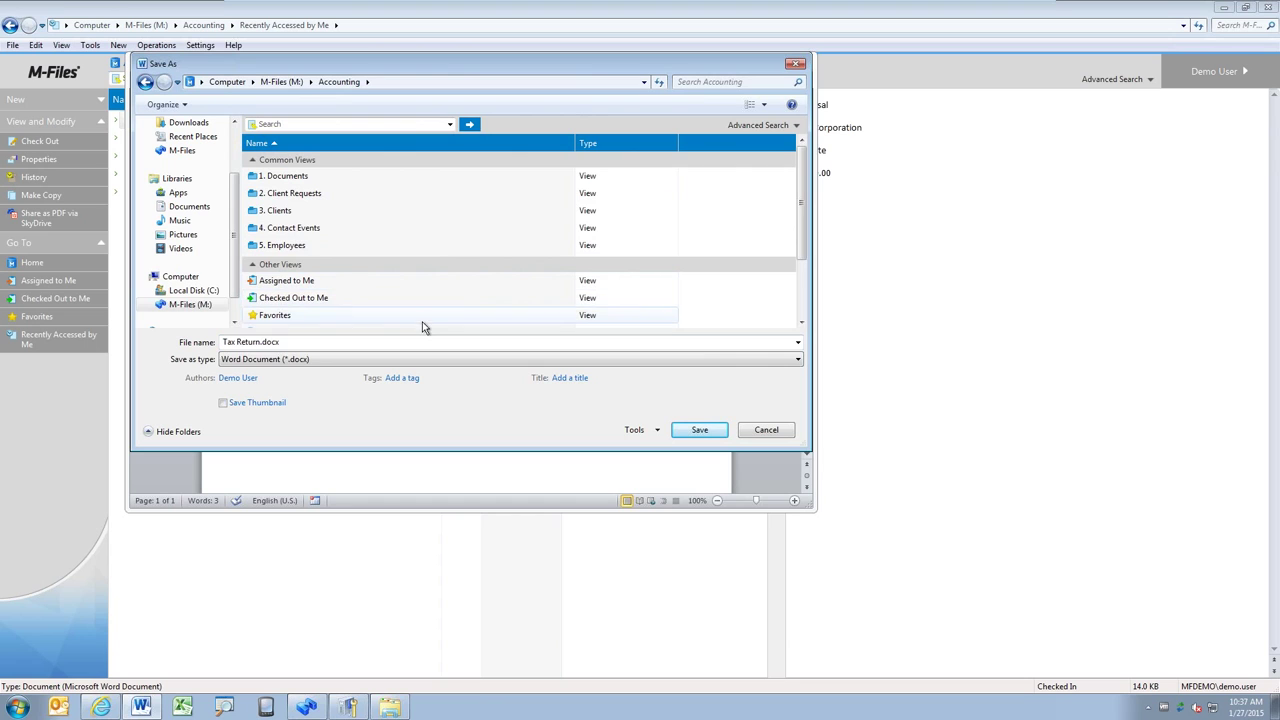
{"action": "left_click", "coordinate": [699, 430]}
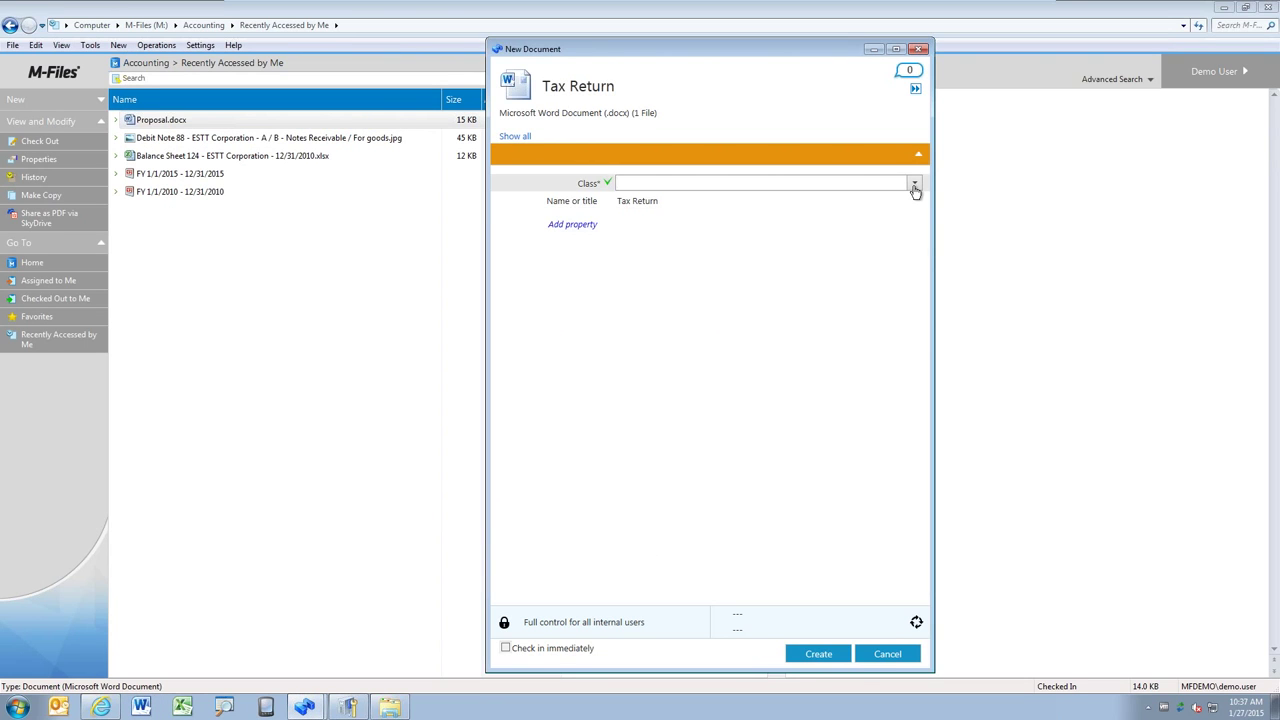
Set the new document's class to Tax Return.
{"action": "left_click", "coordinate": [914, 186]}
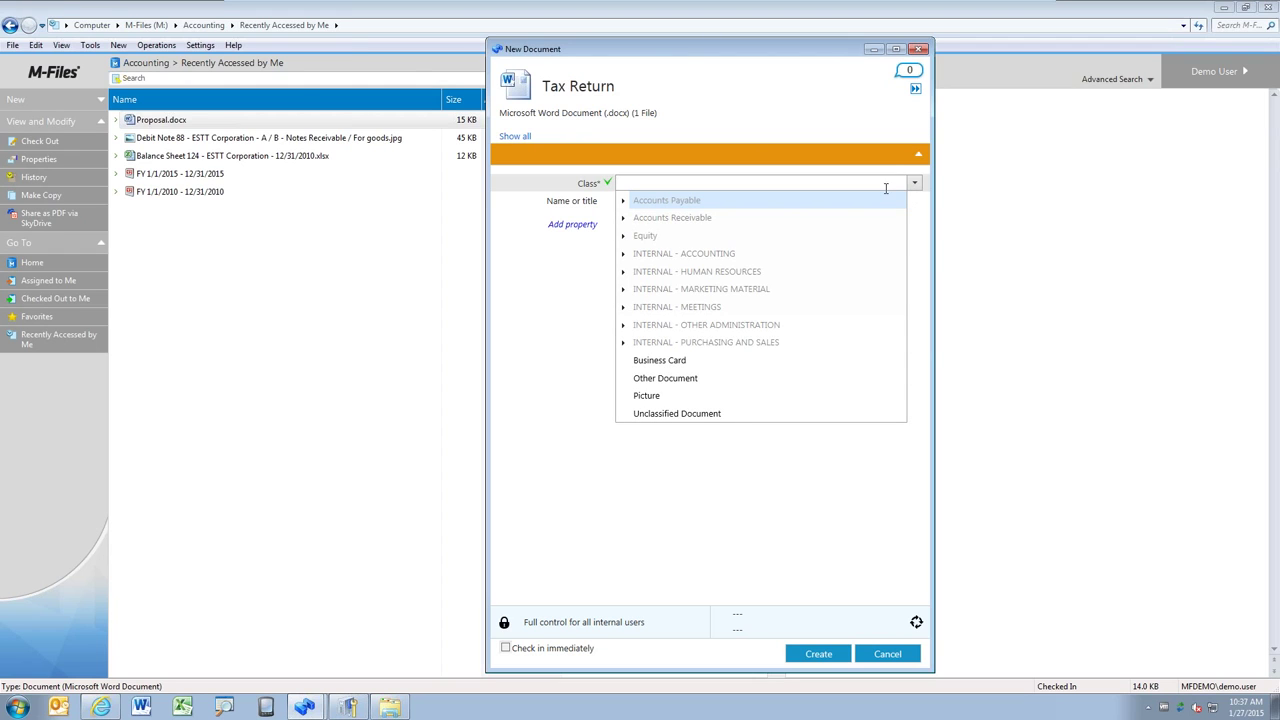
{"action": "type", "text": "t"}
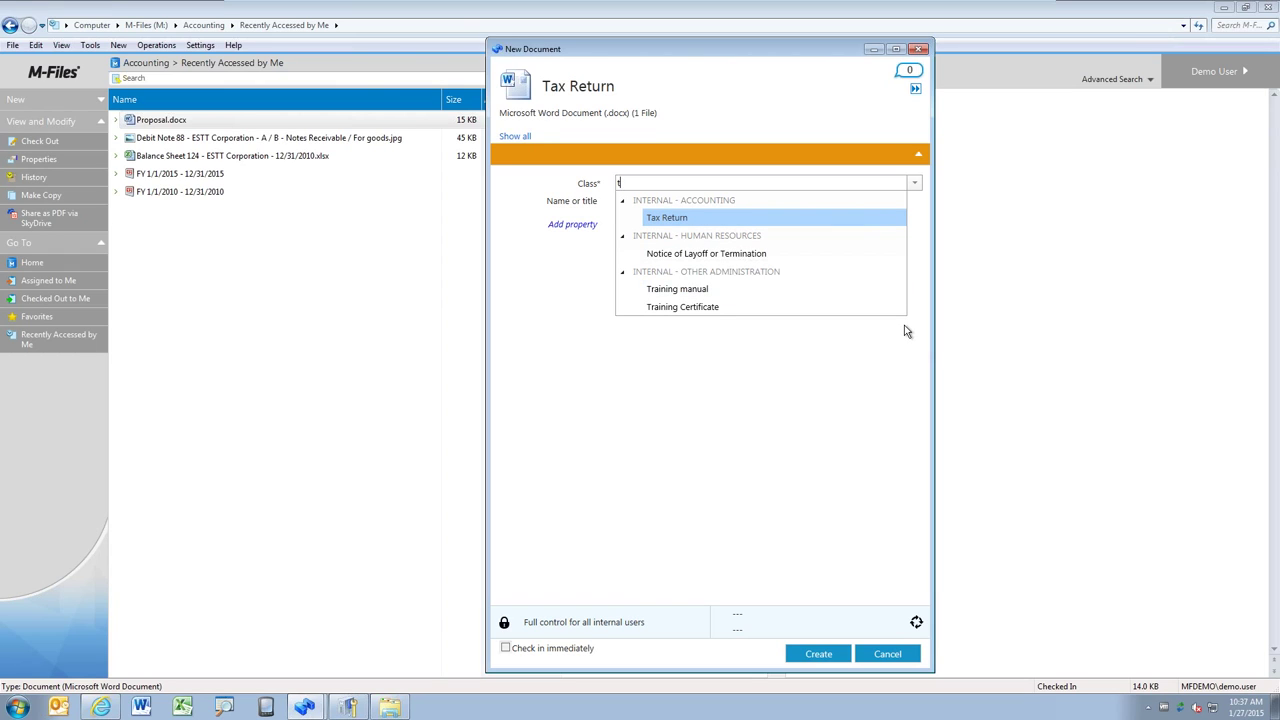
{"action": "left_click", "coordinate": [697, 218]}
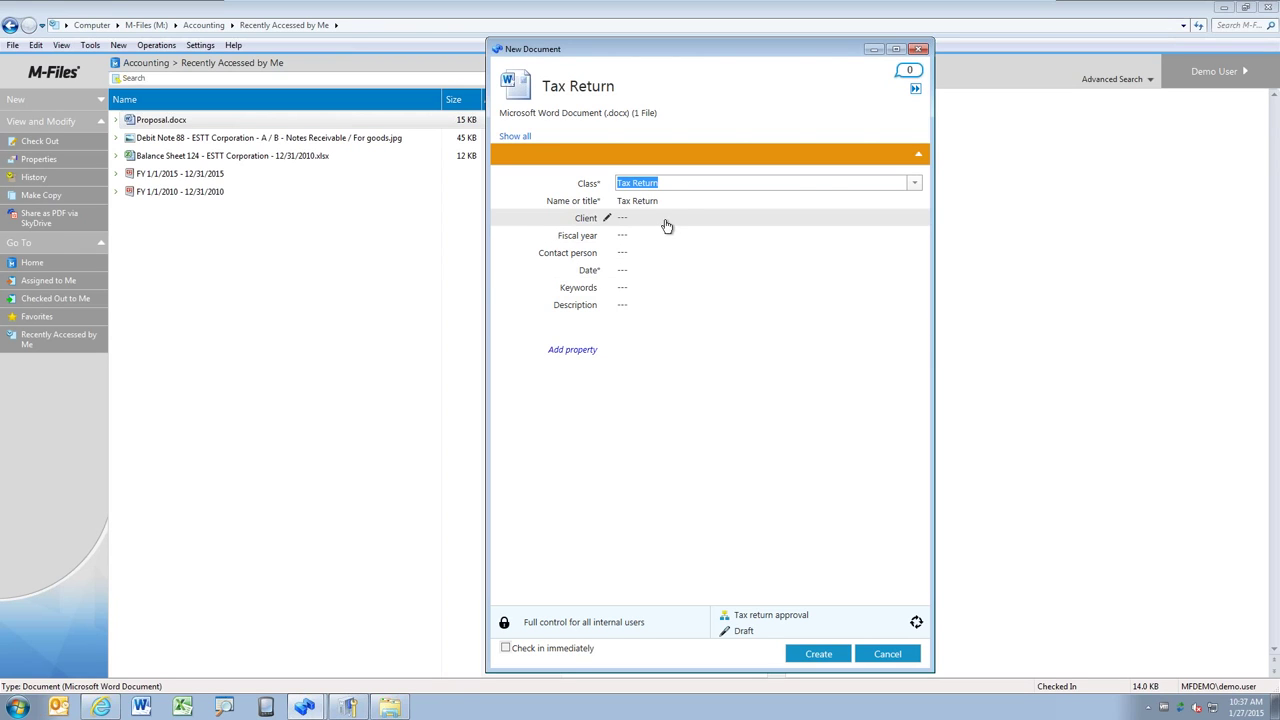
Leave the client field unedited and set the tax return's fiscal year to FY 1/1/2015 - 12/31/2015.
{"action": "left_click", "coordinate": [666, 220]}
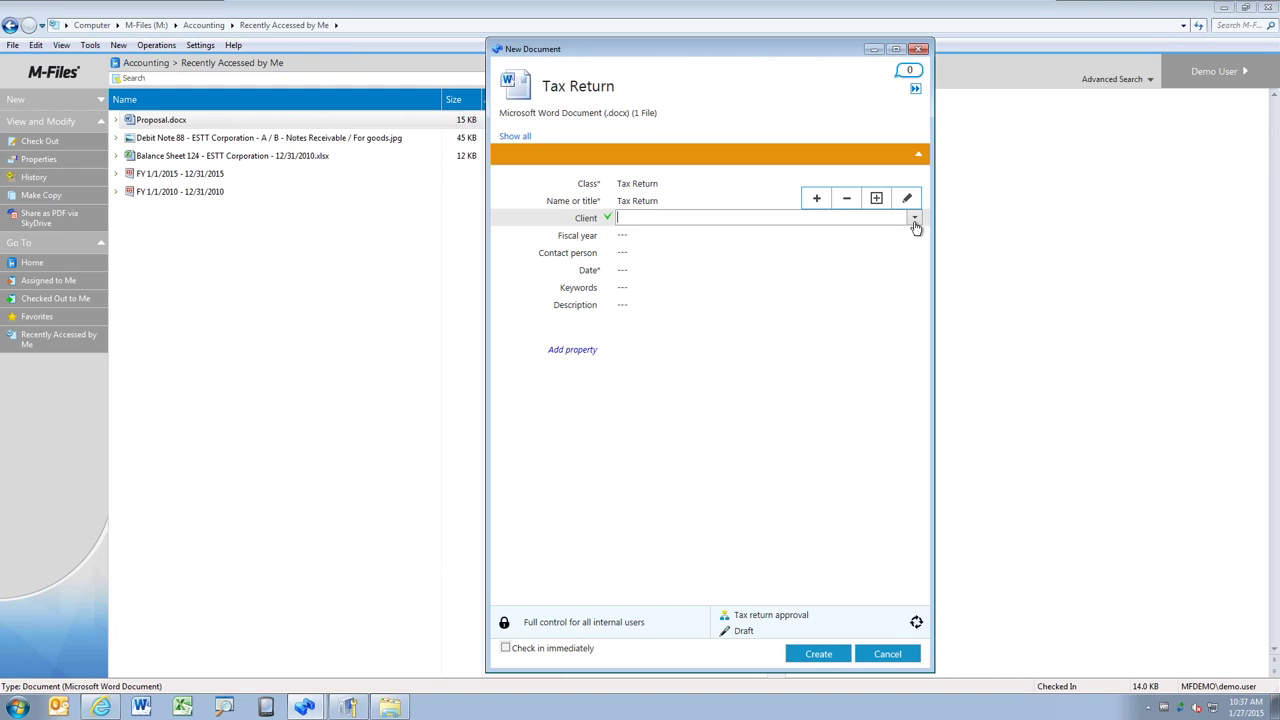
{"action": "left_click", "coordinate": [611, 222]}
{"action": "left_click", "coordinate": [709, 236]}
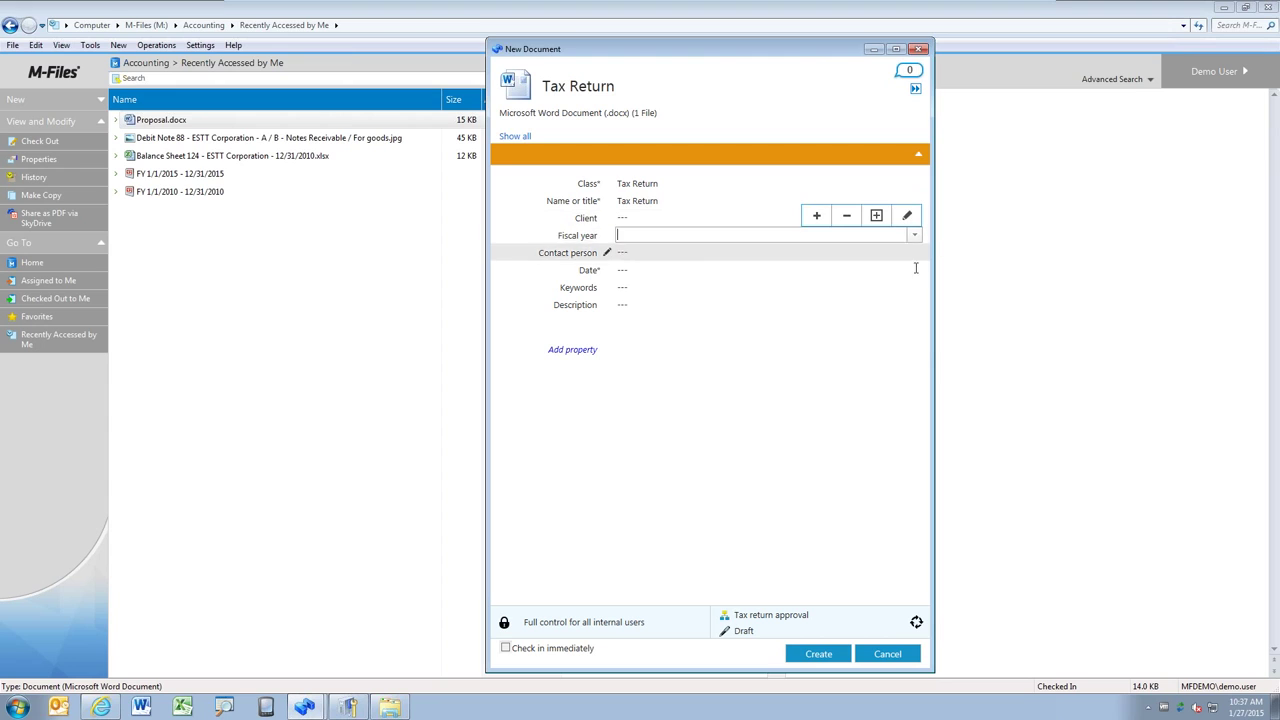
{"action": "left_click", "coordinate": [914, 238]}
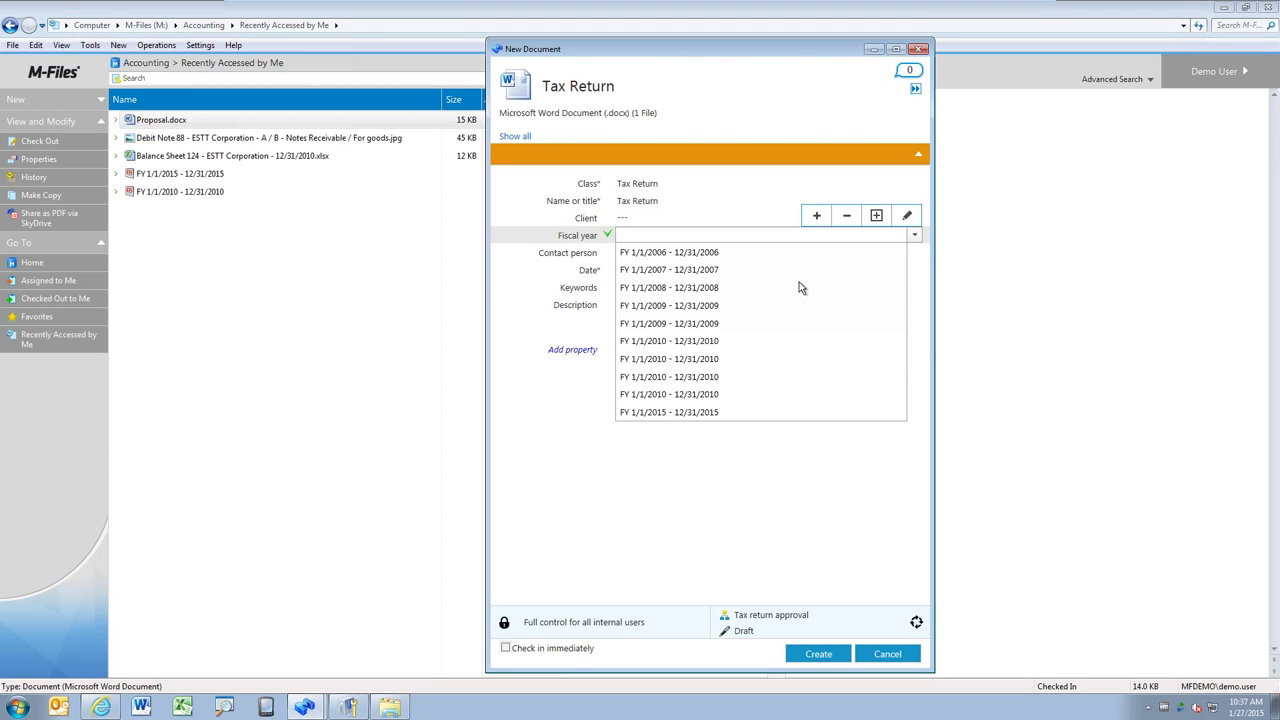
{"action": "left_click", "coordinate": [762, 413]}
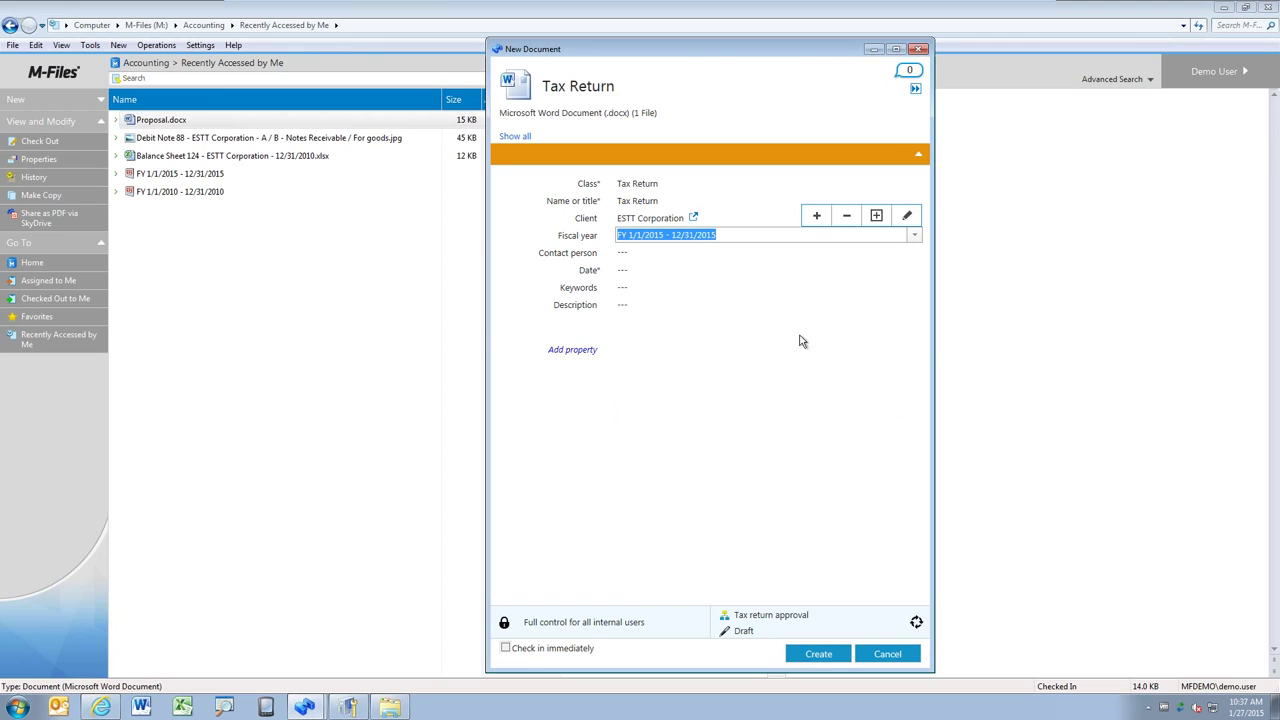
Set the tax return's date to 1/27/2015 and create the document in the vault.
{"action": "left_click", "coordinate": [679, 274]}
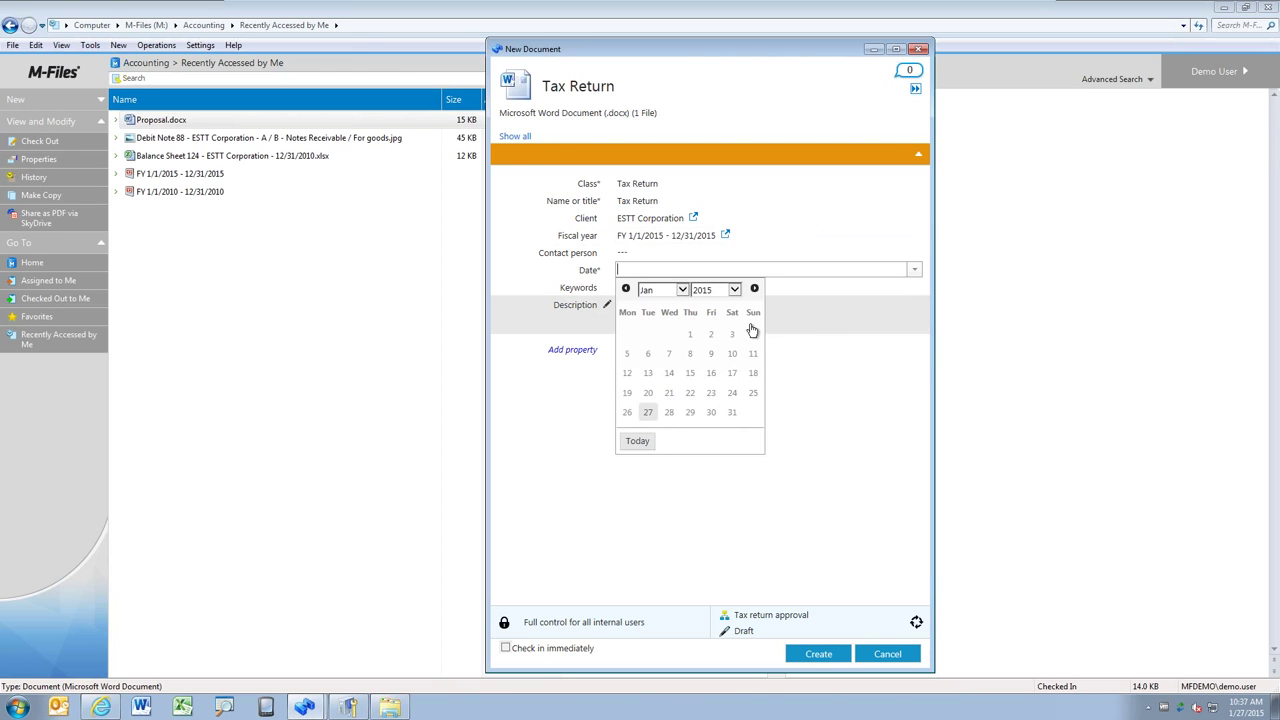
{"action": "left_click", "coordinate": [647, 413]}
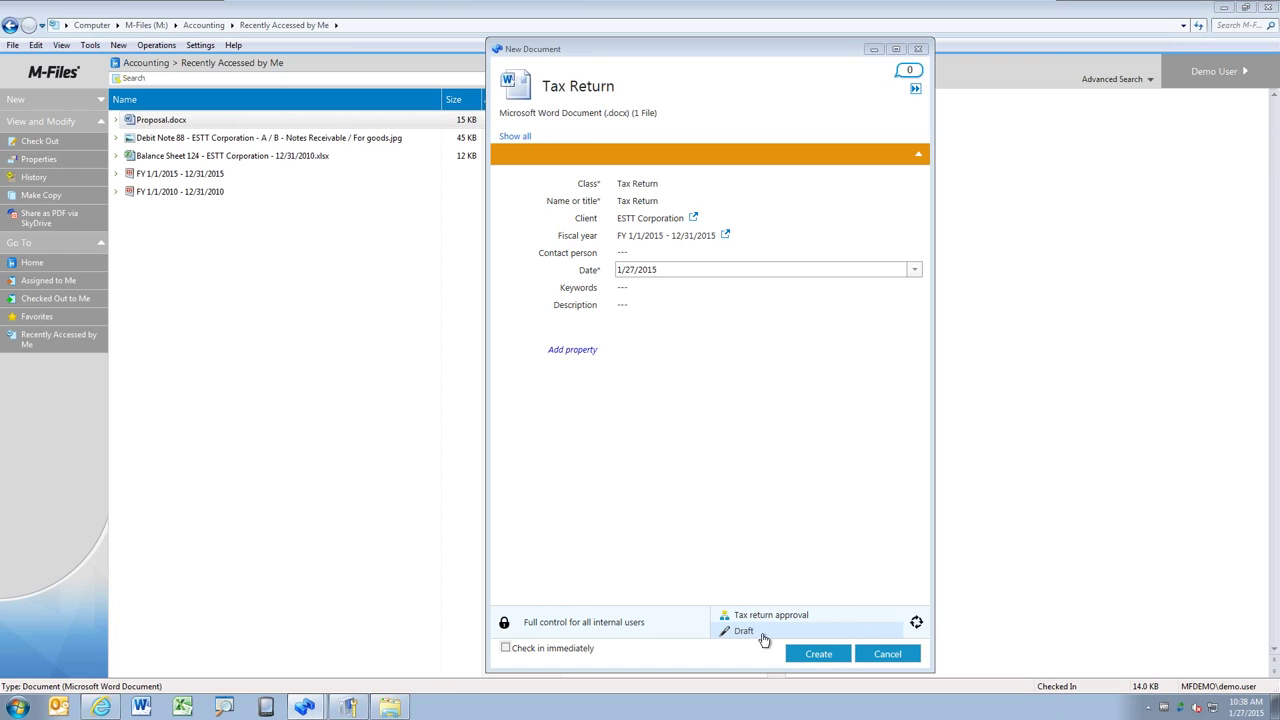
{"action": "left_click", "coordinate": [821, 655]}
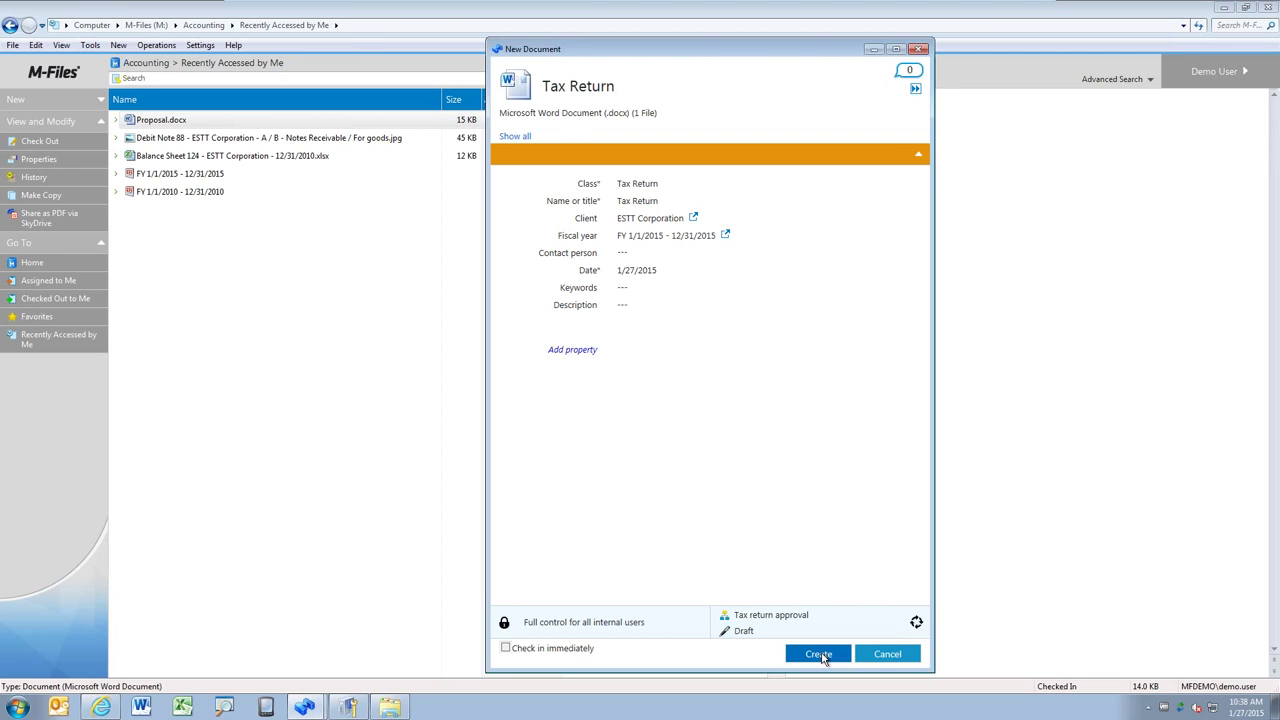
Close the blank Word document and check in Tax Return.docx from the Recently Accessed by Me view.
{"action": "left_click", "coordinate": [309, 382]}
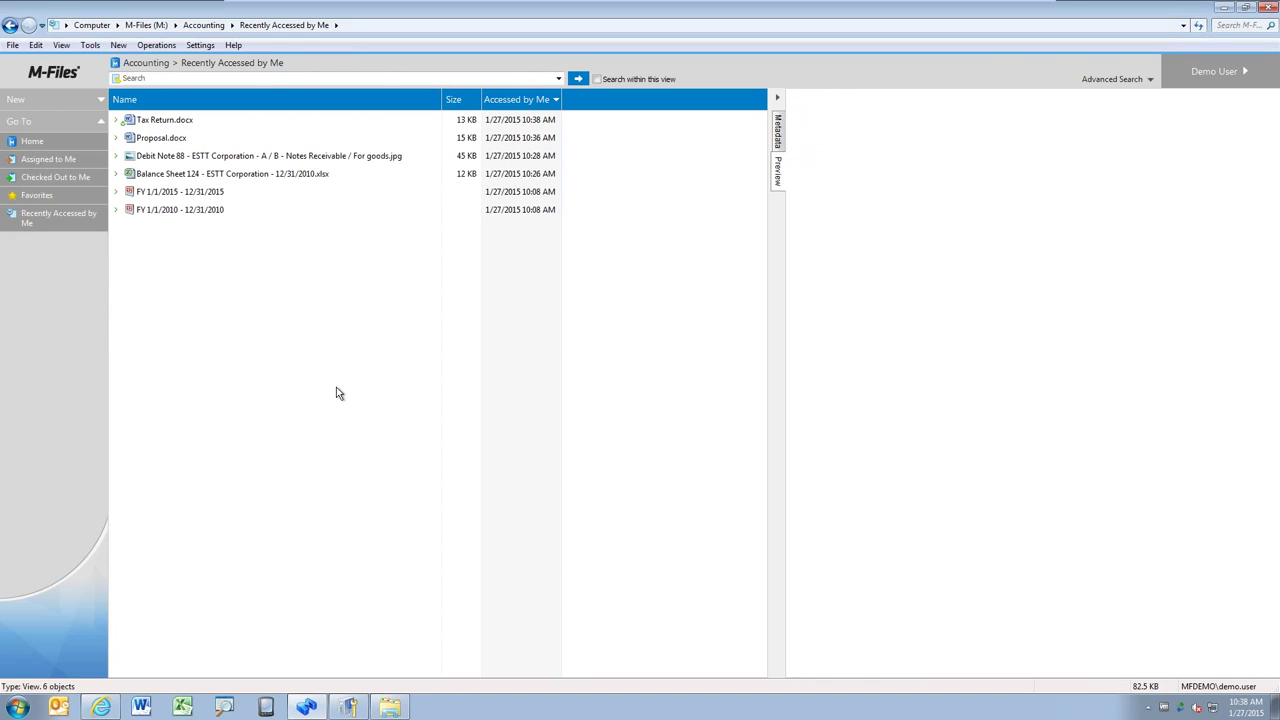
{"action": "left_click", "coordinate": [224, 126]}
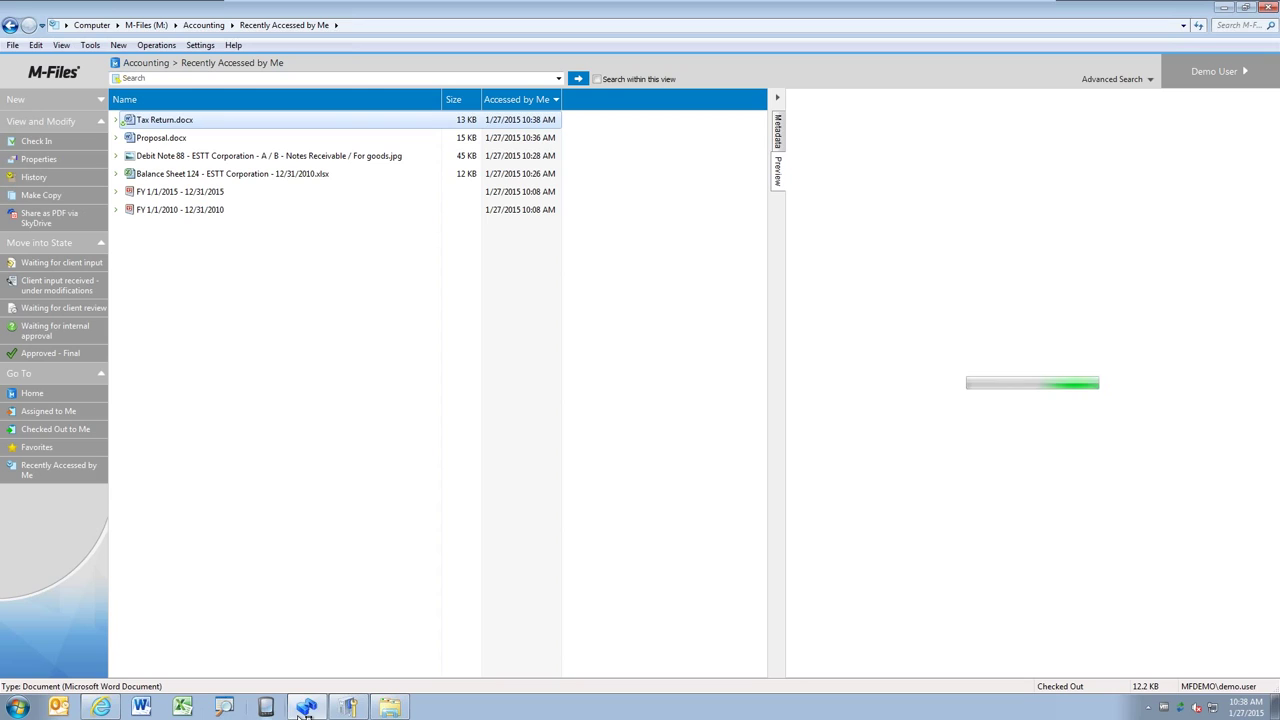
{"action": "left_click", "coordinate": [143, 707]}
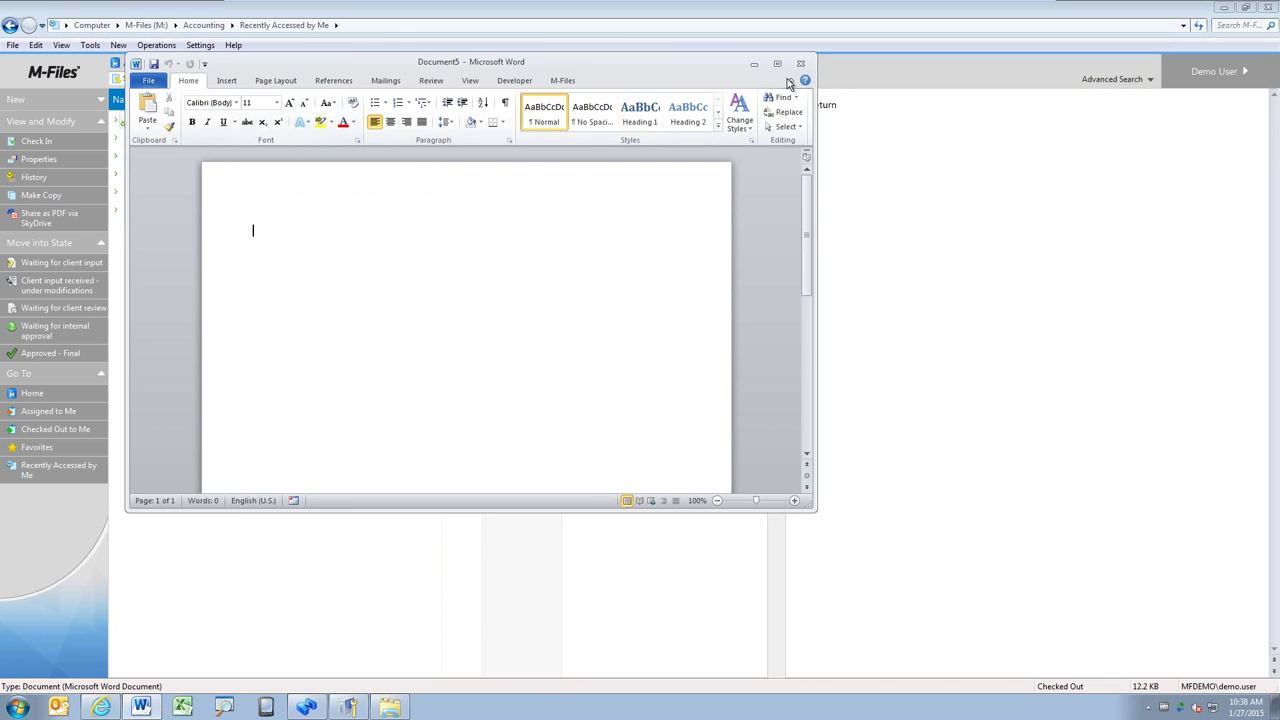
{"action": "left_click", "coordinate": [800, 63]}
{"action": "right_click", "coordinate": [232, 119]}
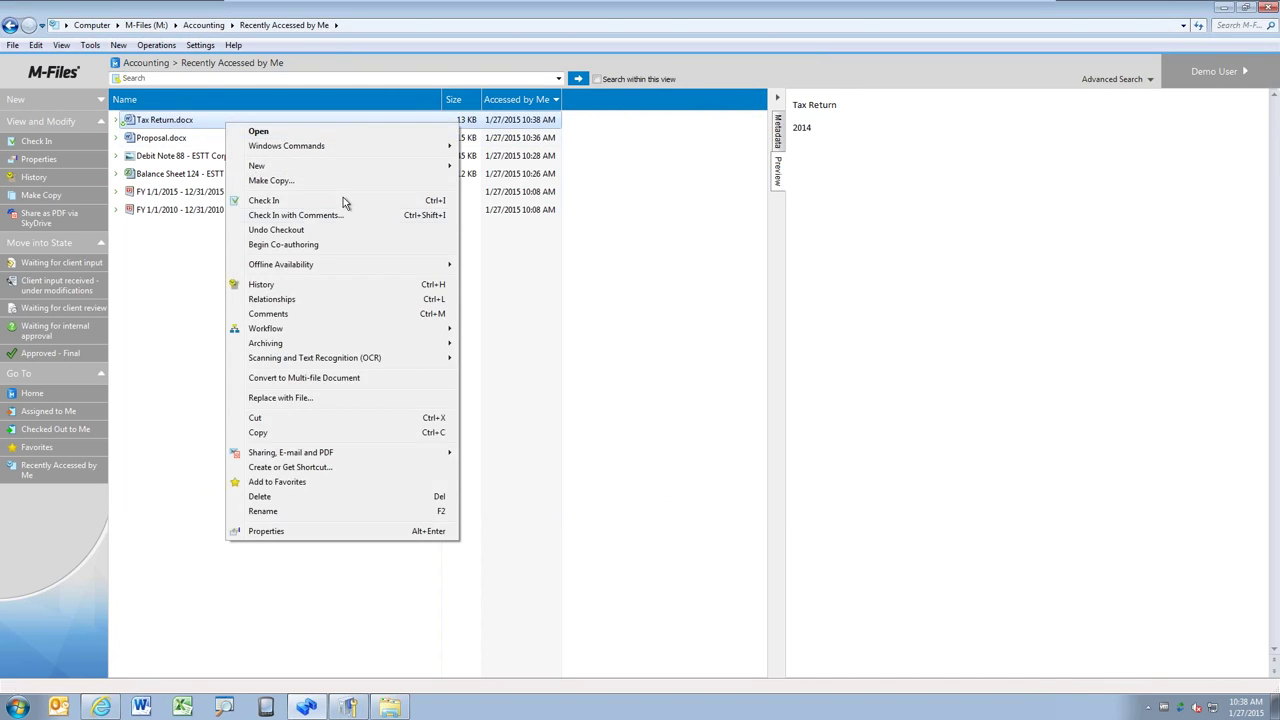
{"action": "left_click", "coordinate": [316, 200]}
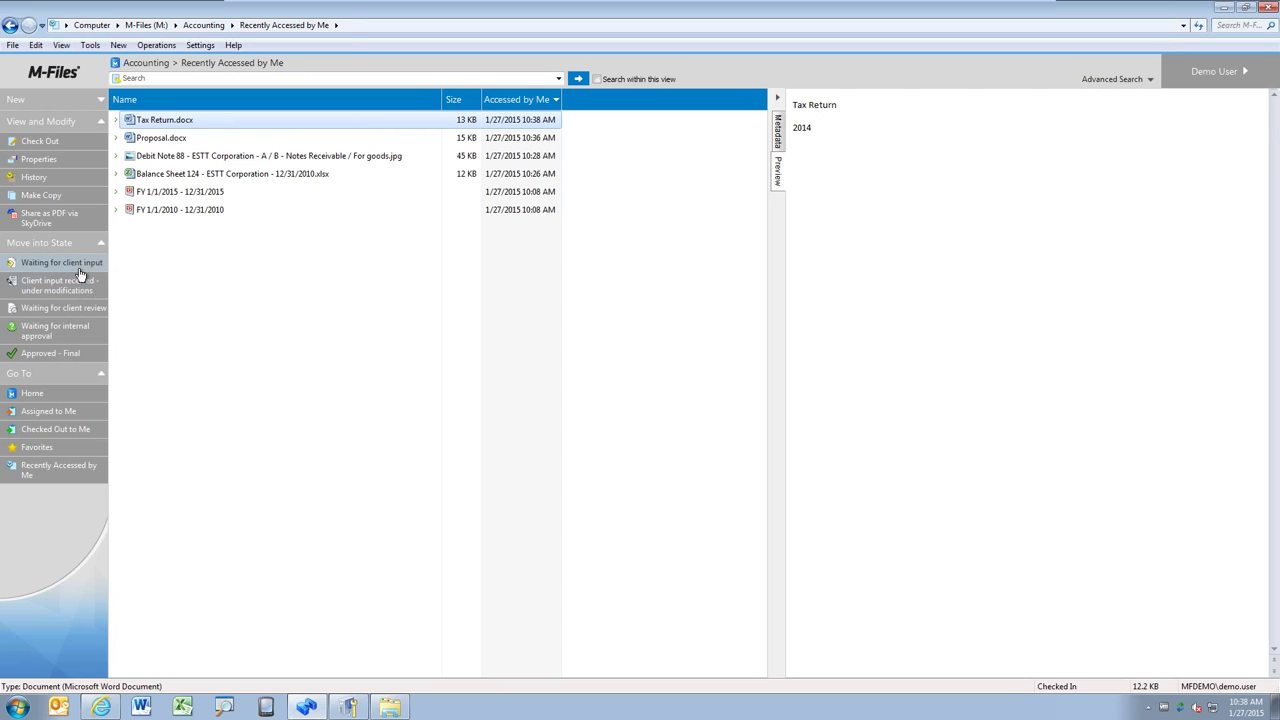
Move the tax return into the Waiting for client input state with the comment "Waiting for client".
{"action": "left_click", "coordinate": [69, 363]}
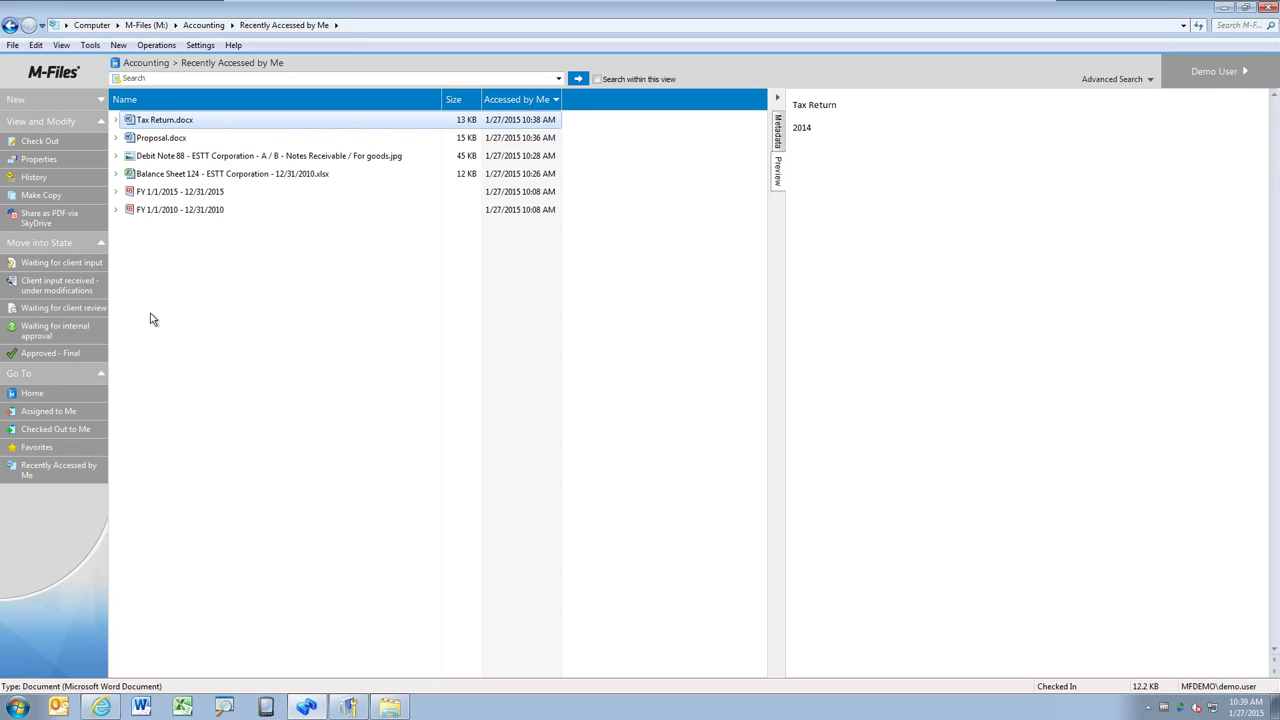
{"action": "left_click", "coordinate": [90, 264]}
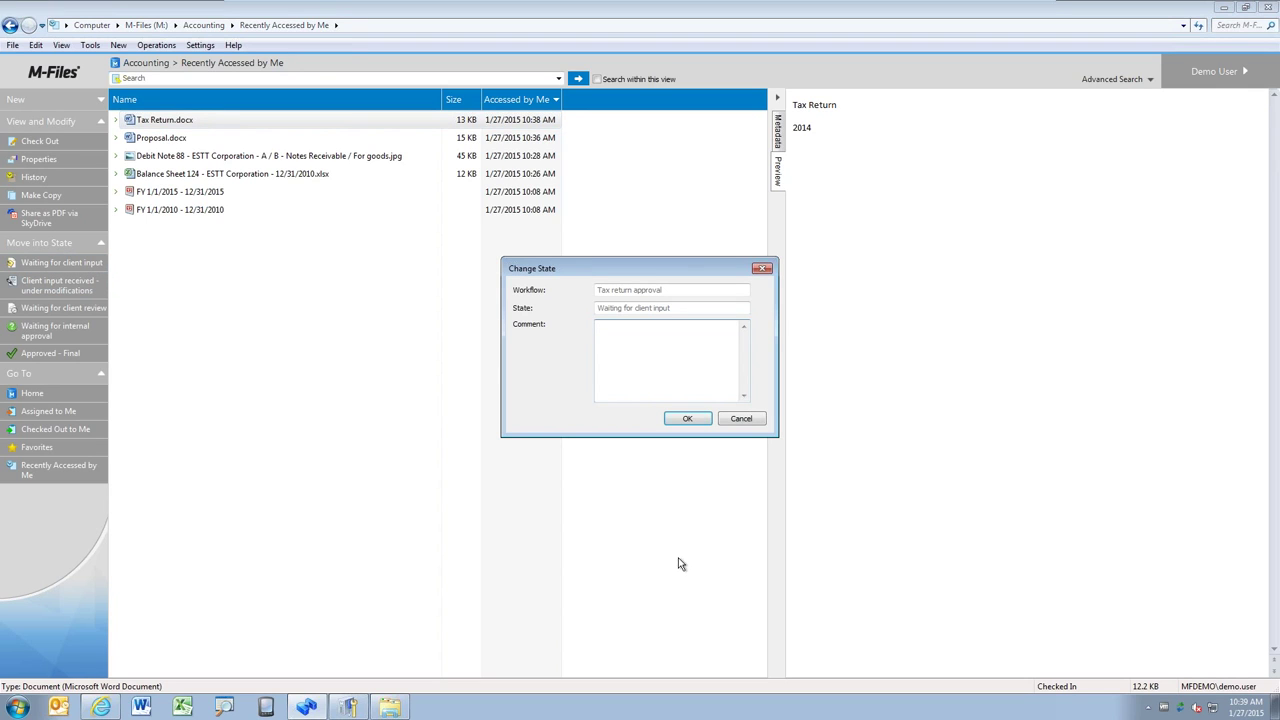
{"action": "left_click", "coordinate": [707, 337]}
{"action": "type", "text": "Waiting for client"}
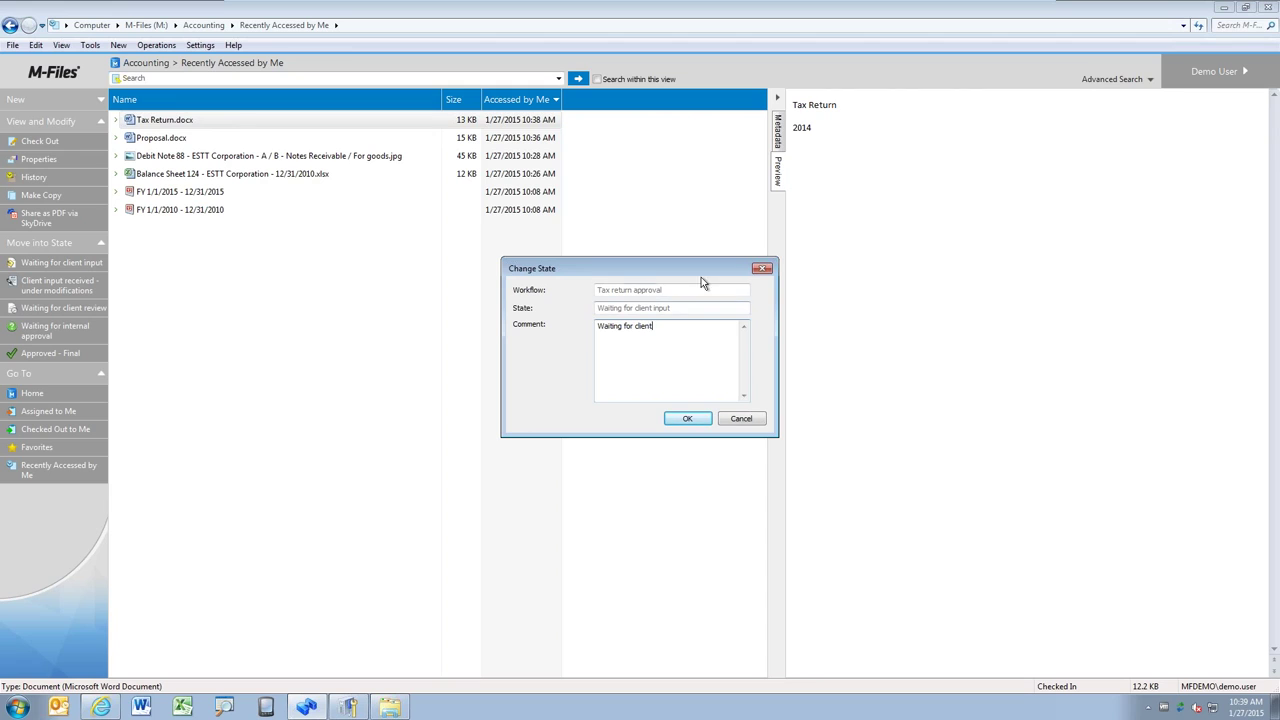
{"action": "left_click", "coordinate": [688, 418]}
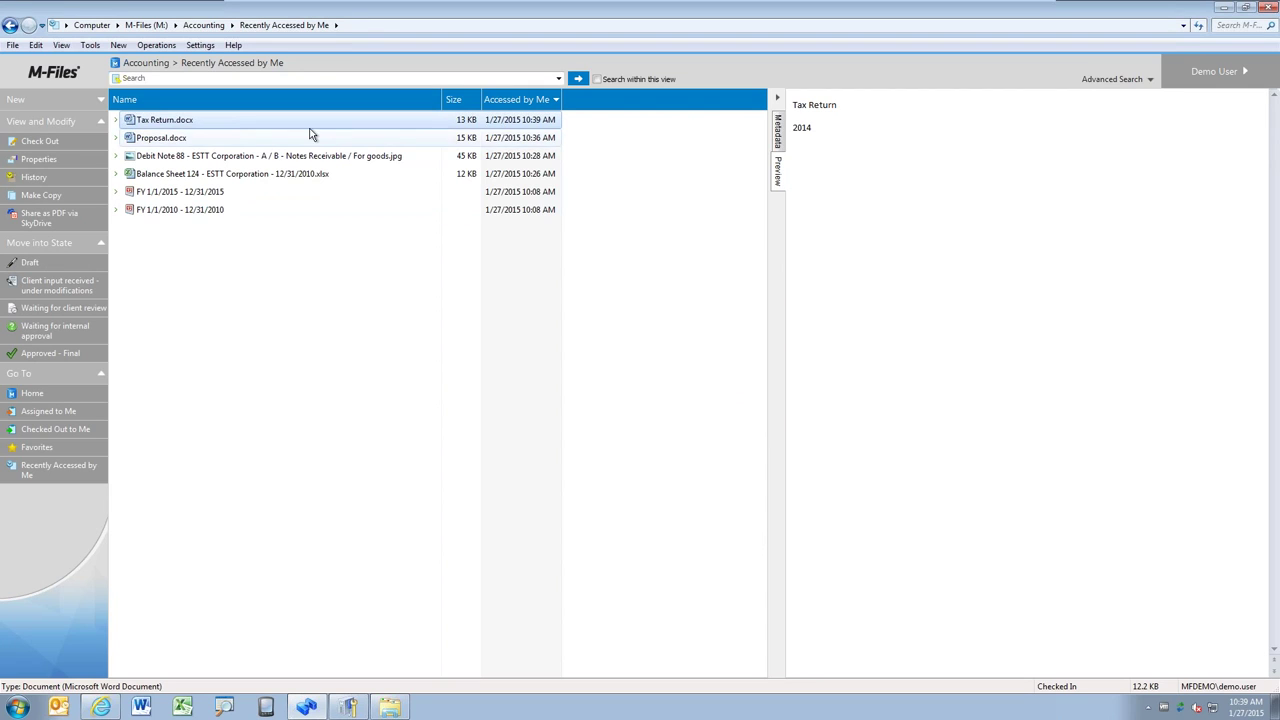
Show the tax return's metadata and move it into the Client input received - under modifications state without a comment.
{"action": "left_click", "coordinate": [778, 168]}
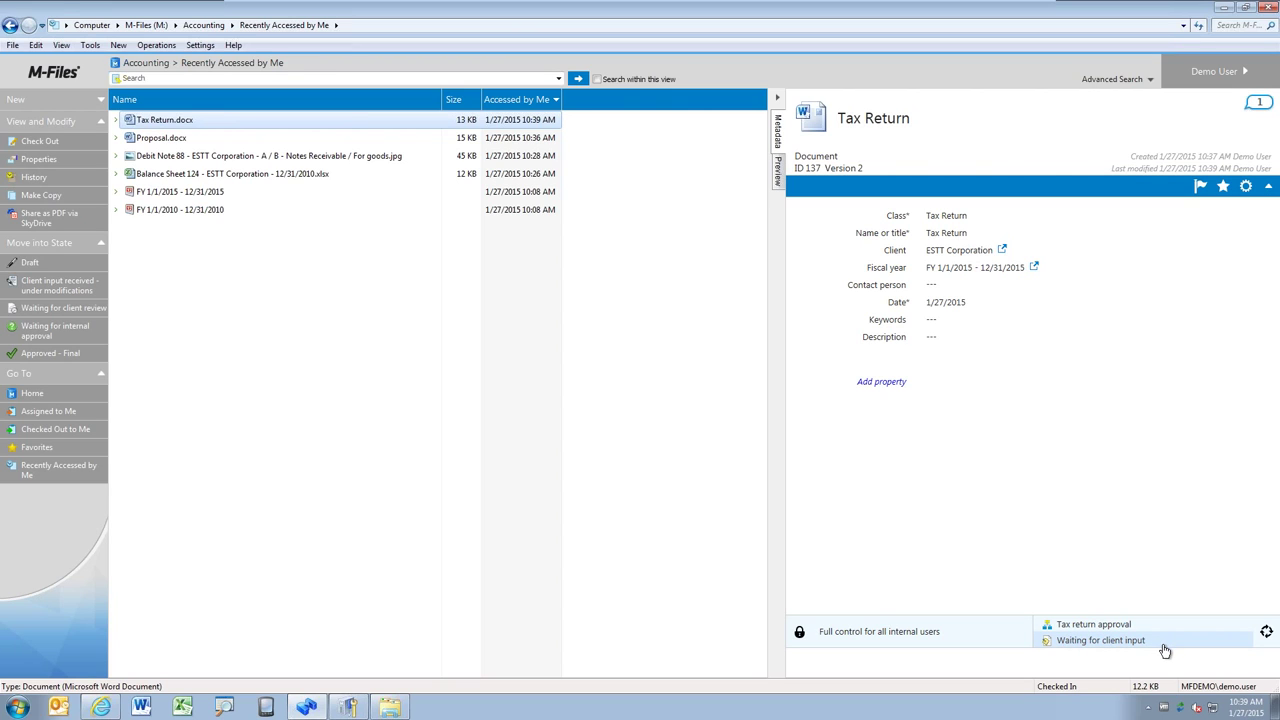
{"action": "left_click", "coordinate": [55, 285]}
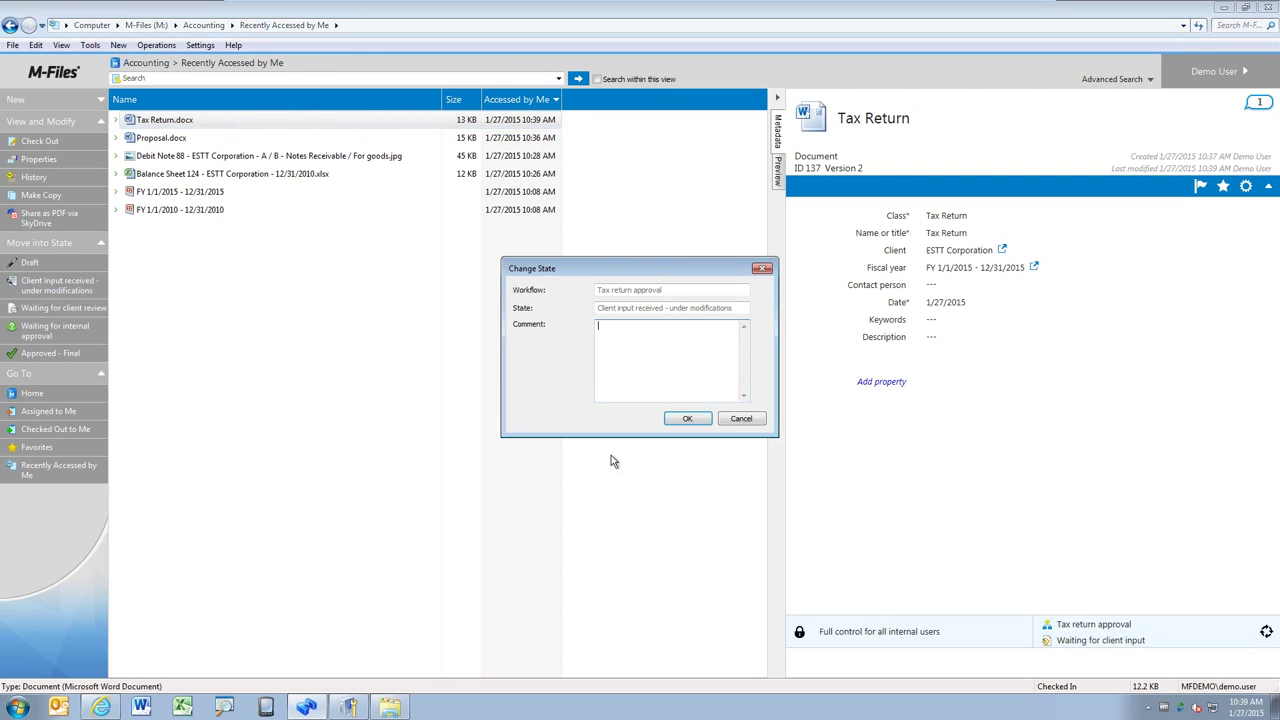
{"action": "left_click", "coordinate": [700, 420]}
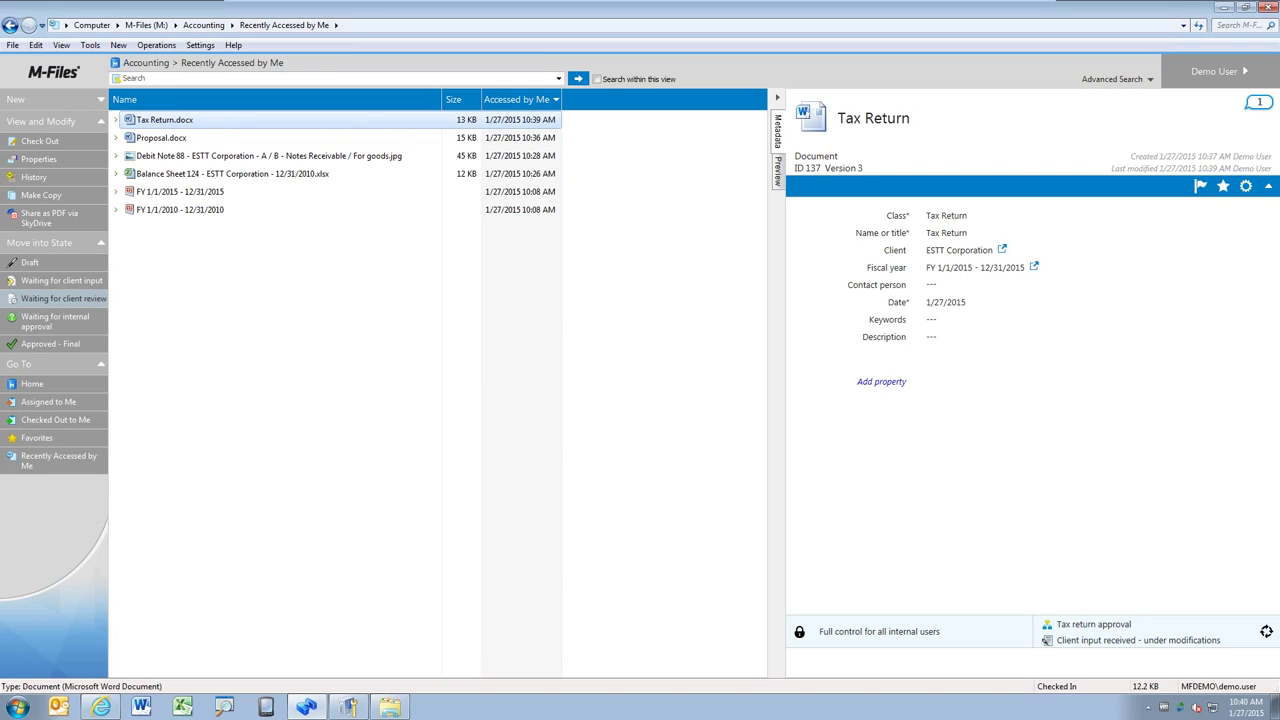
Create an e-mail draft with Tax Return.docx attached as a PDF, and close the draft without sending it.
{"action": "right_click", "coordinate": [247, 128]}
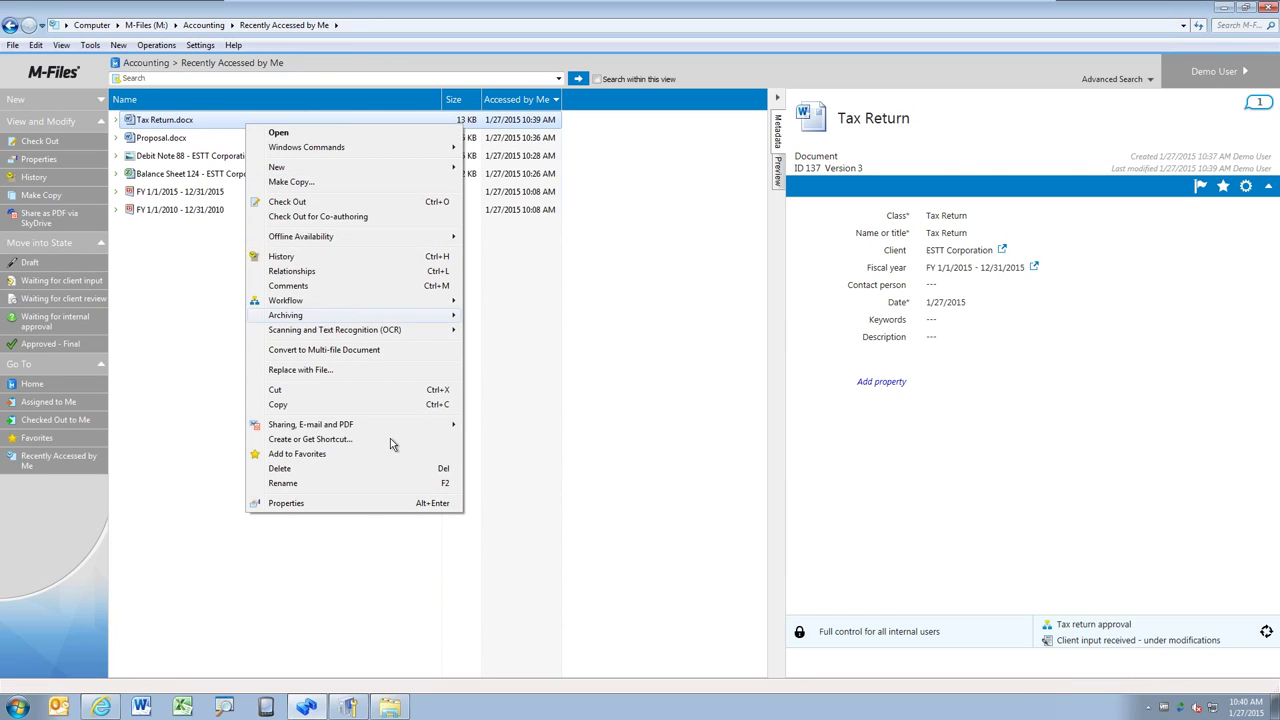
{"action": "mouse_move", "coordinate": [396, 430]}
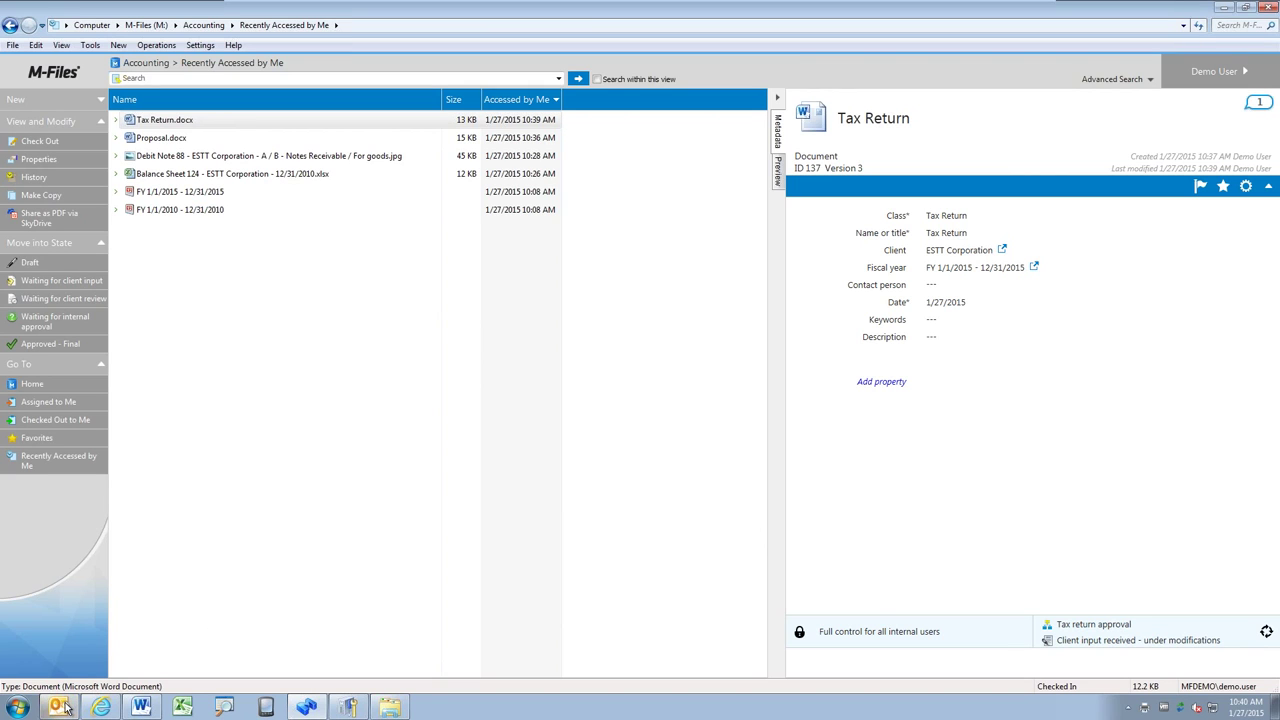
{"action": "mouse_move", "coordinate": [65, 707]}
{"action": "left_click", "coordinate": [148, 677]}
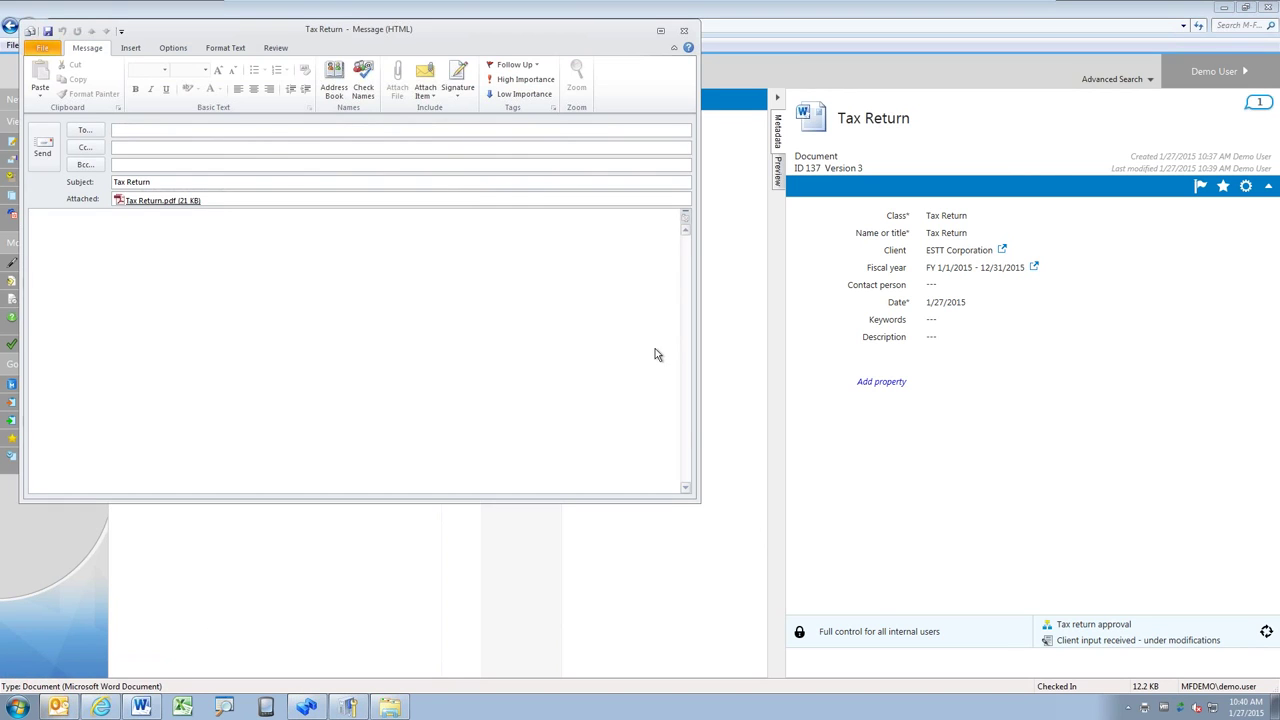
{"action": "left_click_drag", "start_coordinate": [358, 30], "coordinate": [813, 102]}
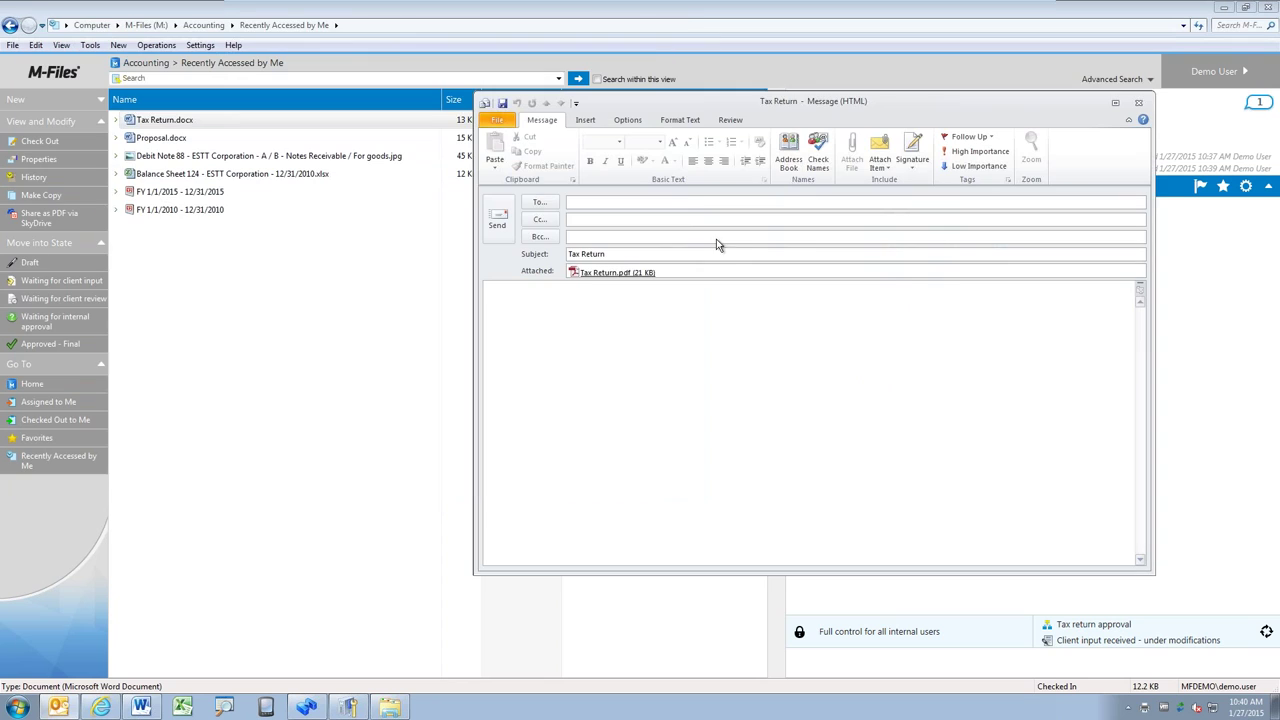
{"action": "left_click", "coordinate": [676, 272]}
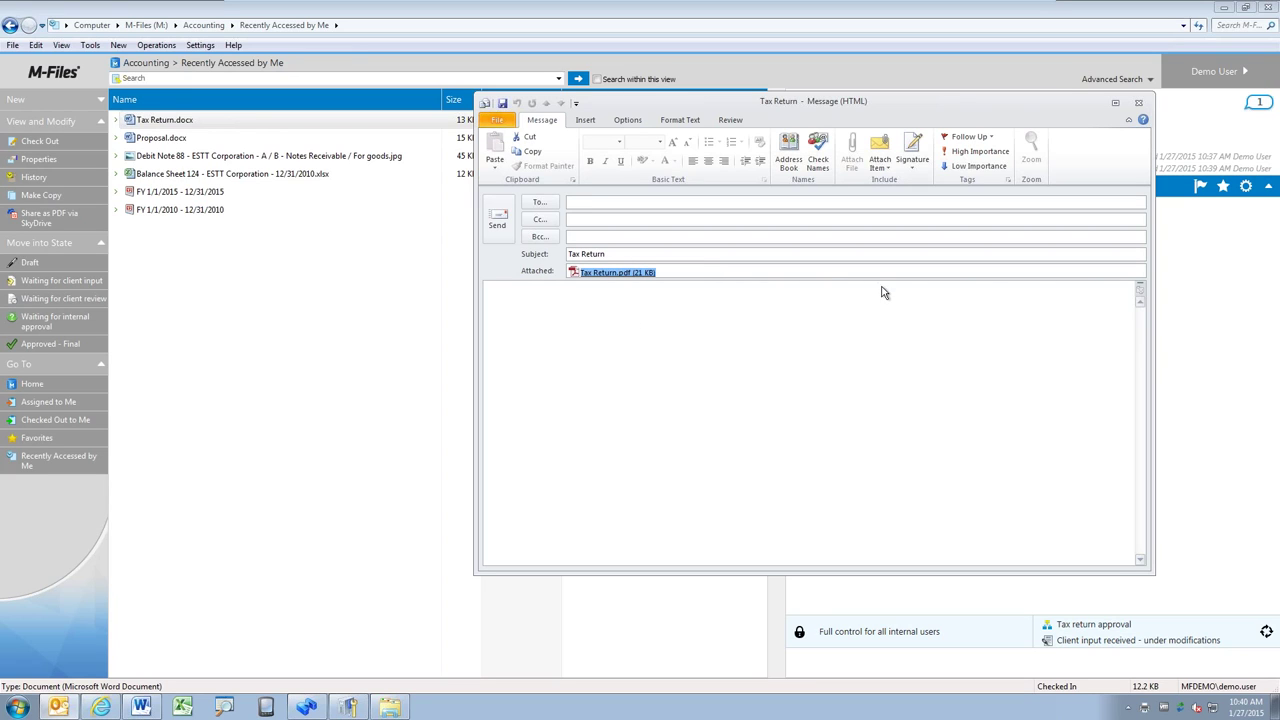
{"action": "left_click", "coordinate": [1140, 104]}
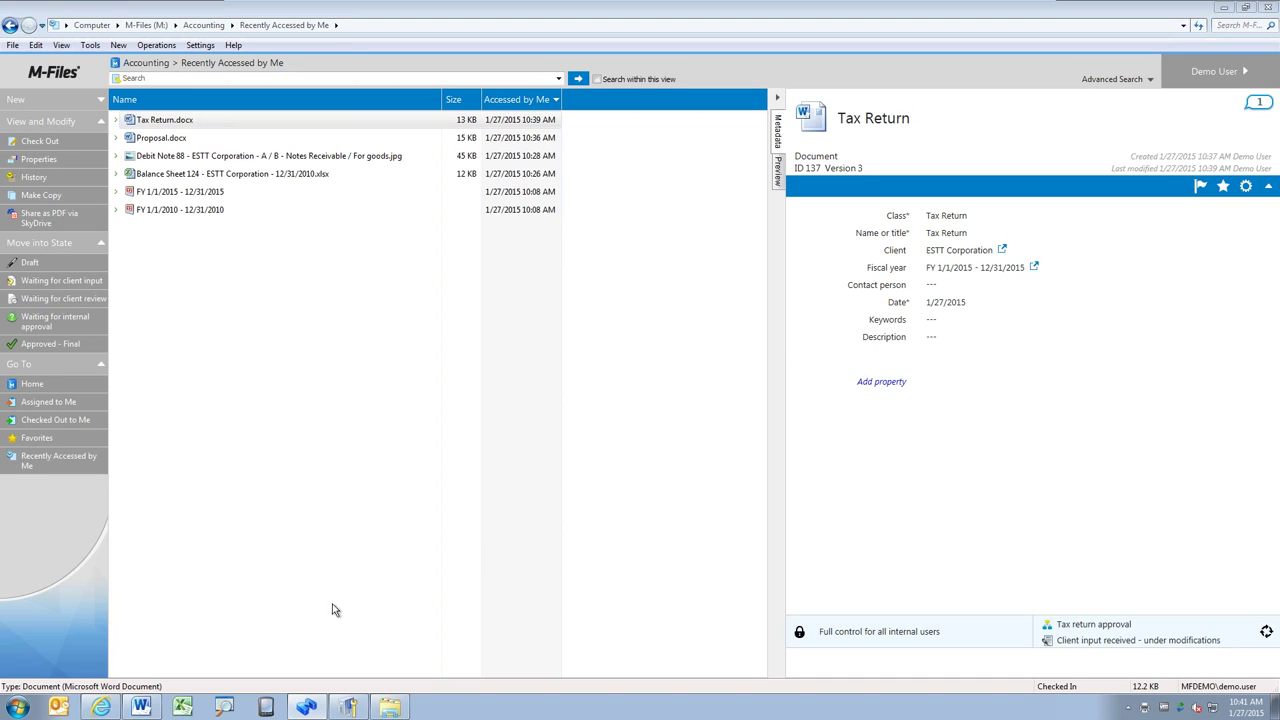
Switch to M-Files Web Access in Internet Explorer, log in with the prefilled credentials and view the M-Files Accounting vault.
{"action": "mouse_move", "coordinate": [106, 711]}
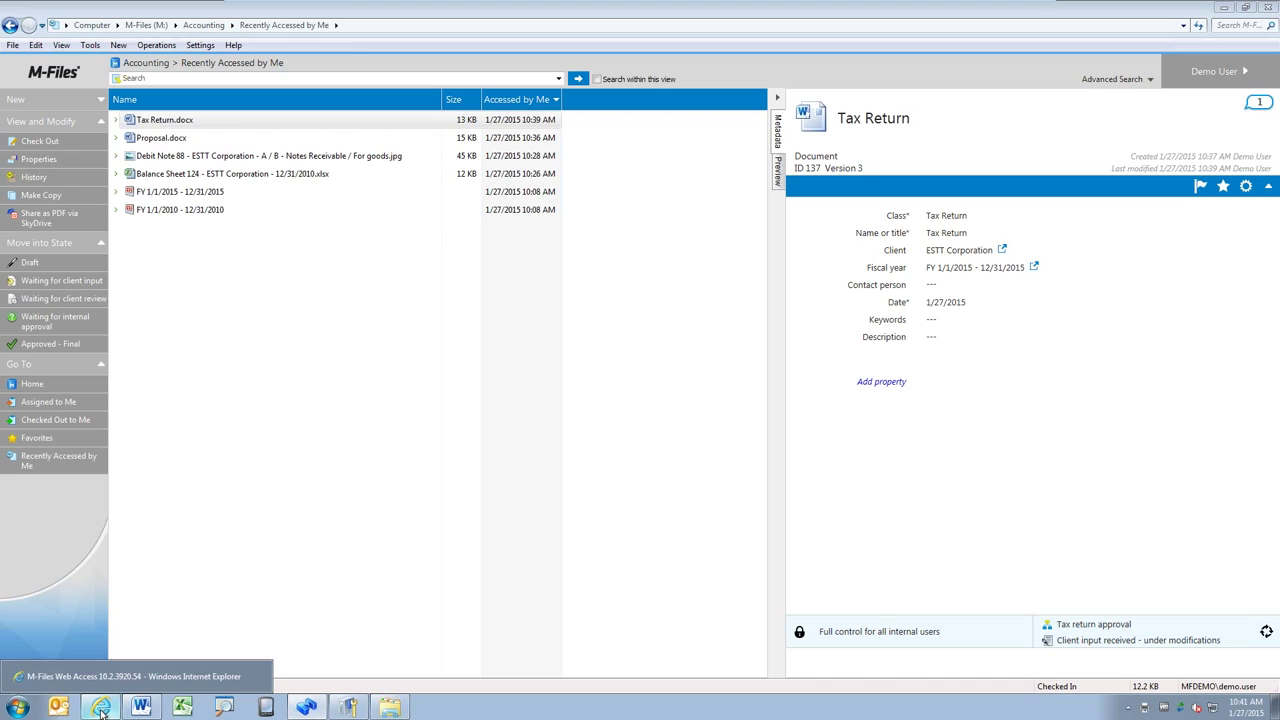
{"action": "left_click", "coordinate": [130, 676]}
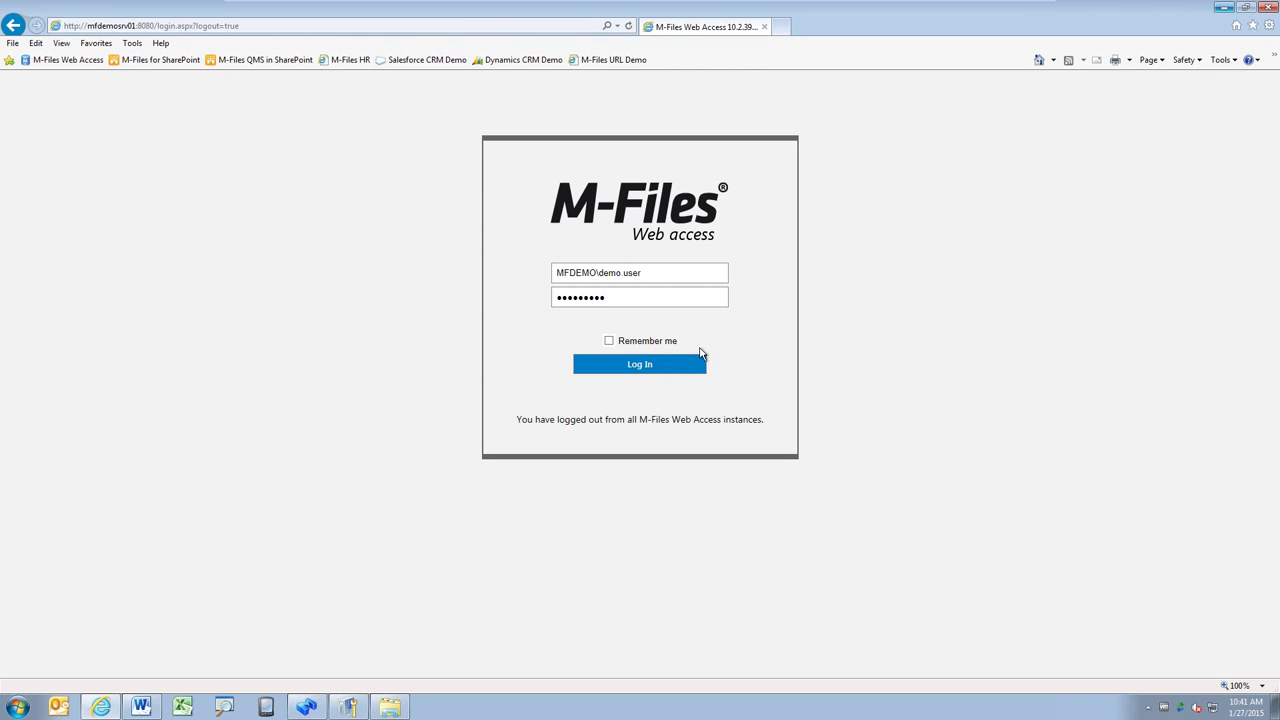
{"action": "left_click", "coordinate": [644, 366]}
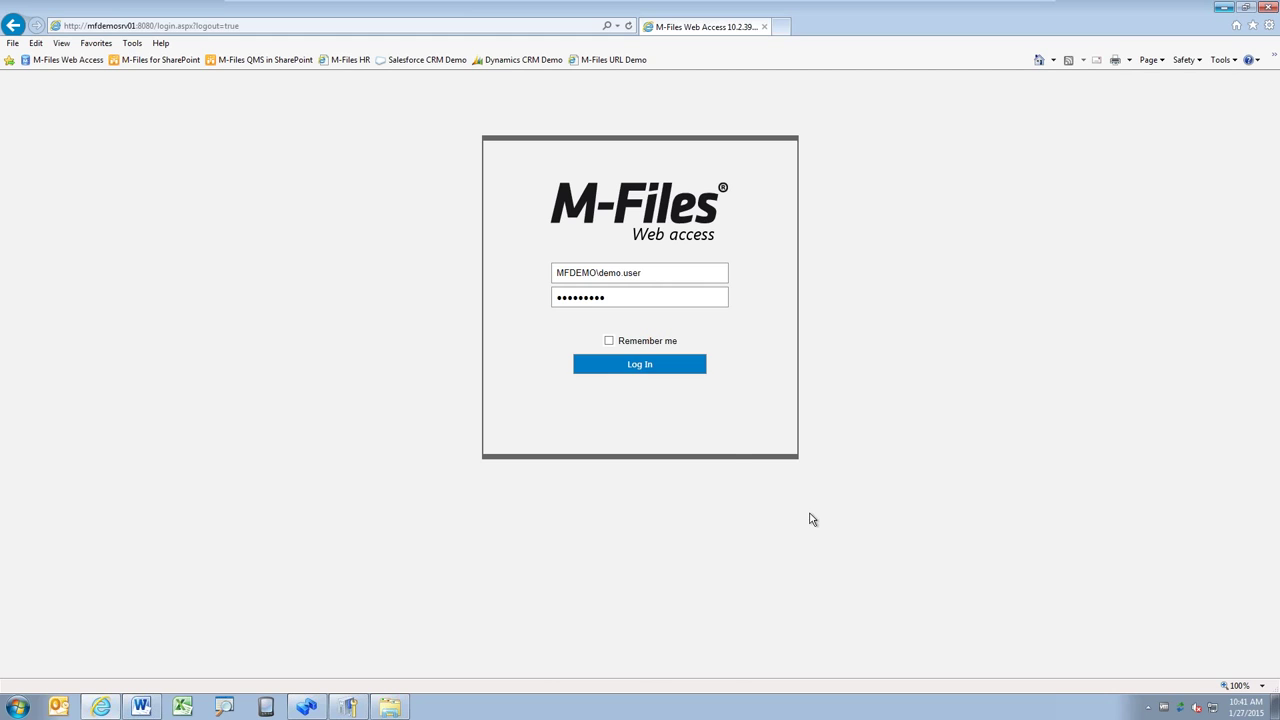
{"action": "left_click", "coordinate": [649, 497]}
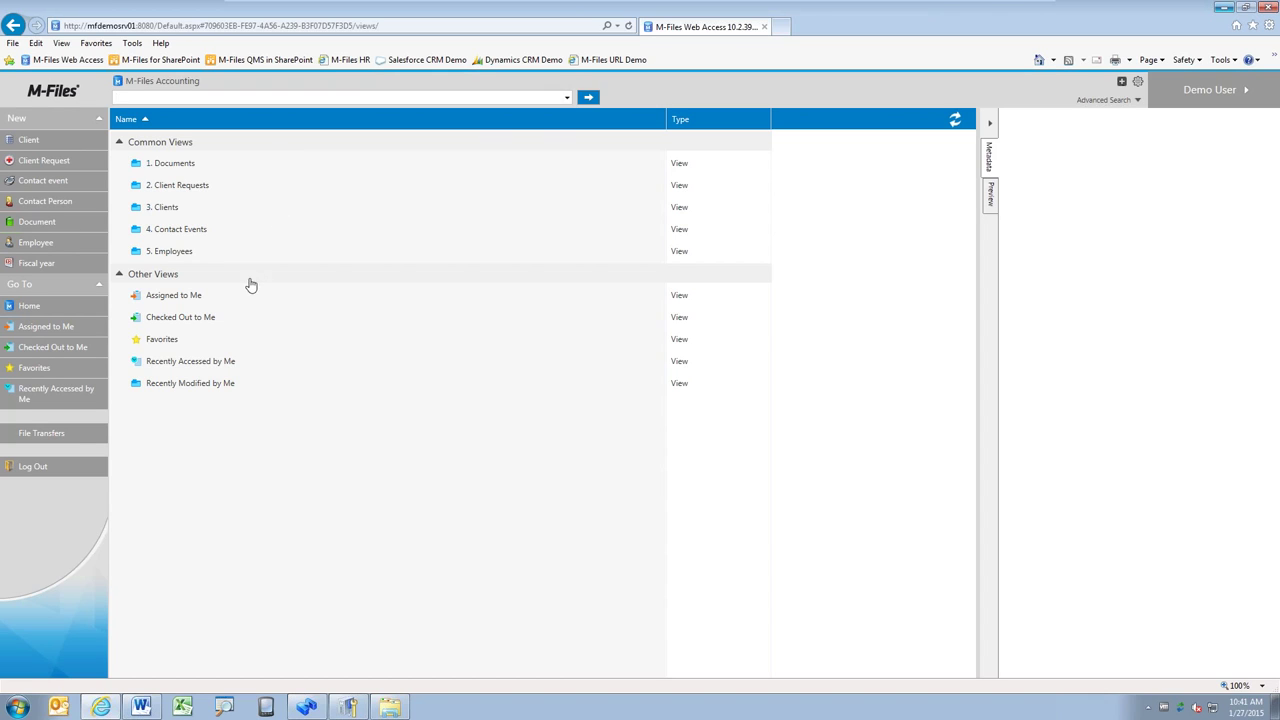
{"action": "left_click", "coordinate": [178, 305]}
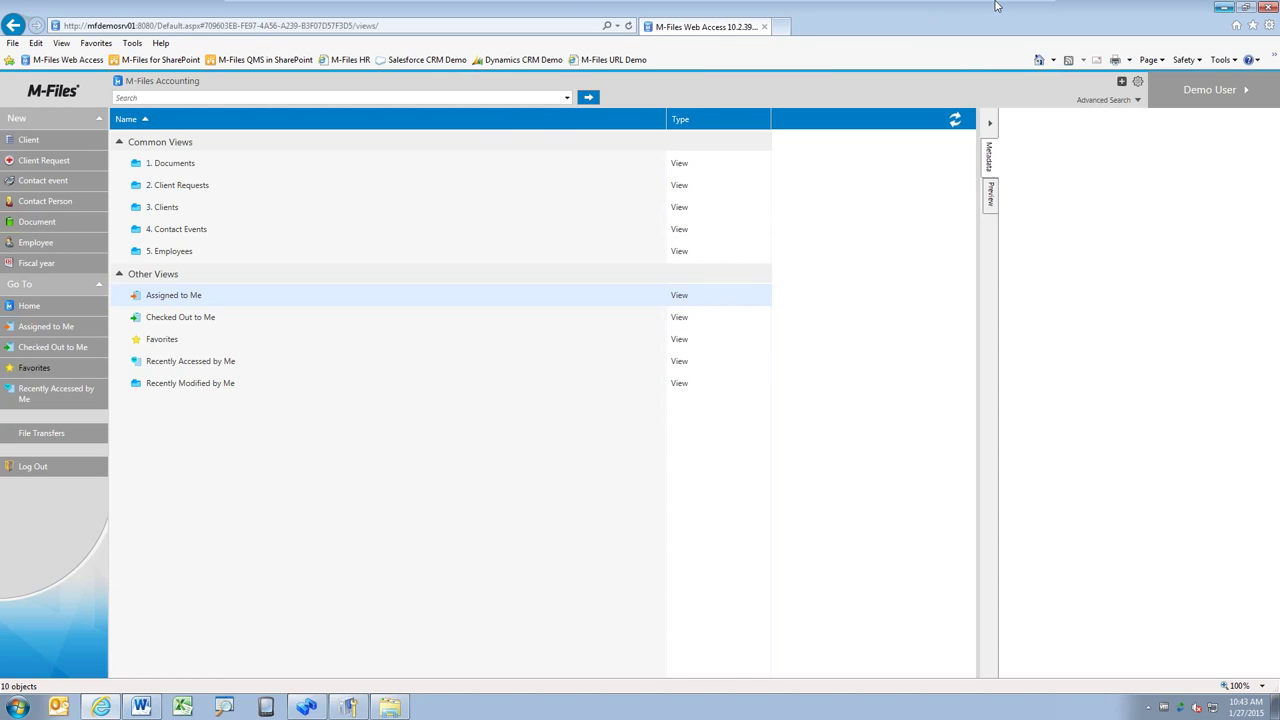
Close the web access browser and open the M-Files DMS vault from the M-Files (M:) drive.
{"action": "mouse_move", "coordinate": [995, 6]}
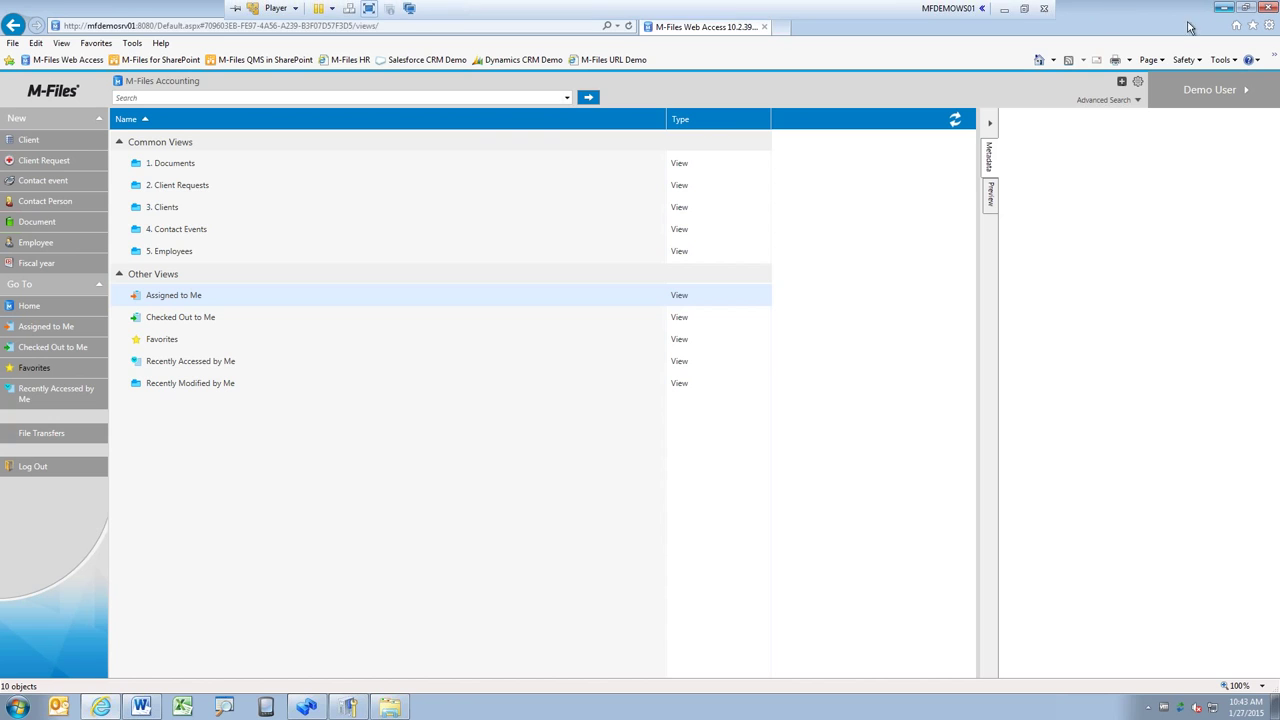
{"action": "left_click", "coordinate": [1267, 7]}
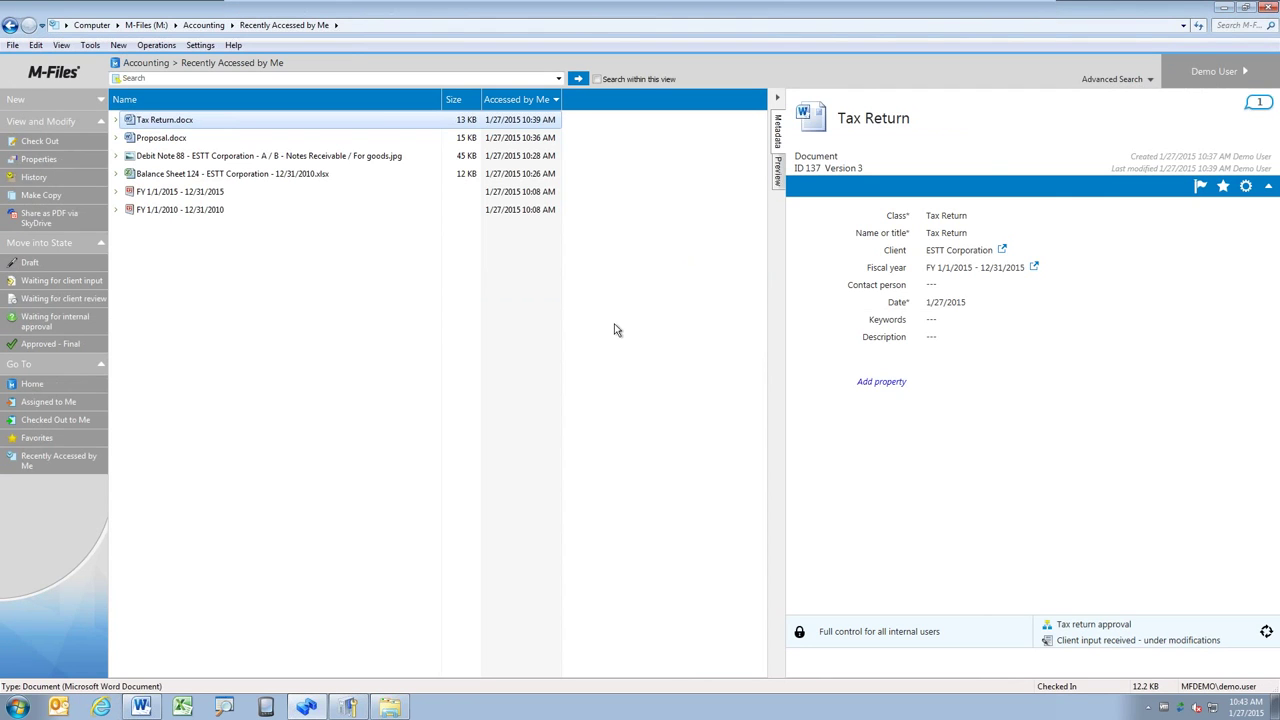
{"action": "left_click", "coordinate": [680, 297]}
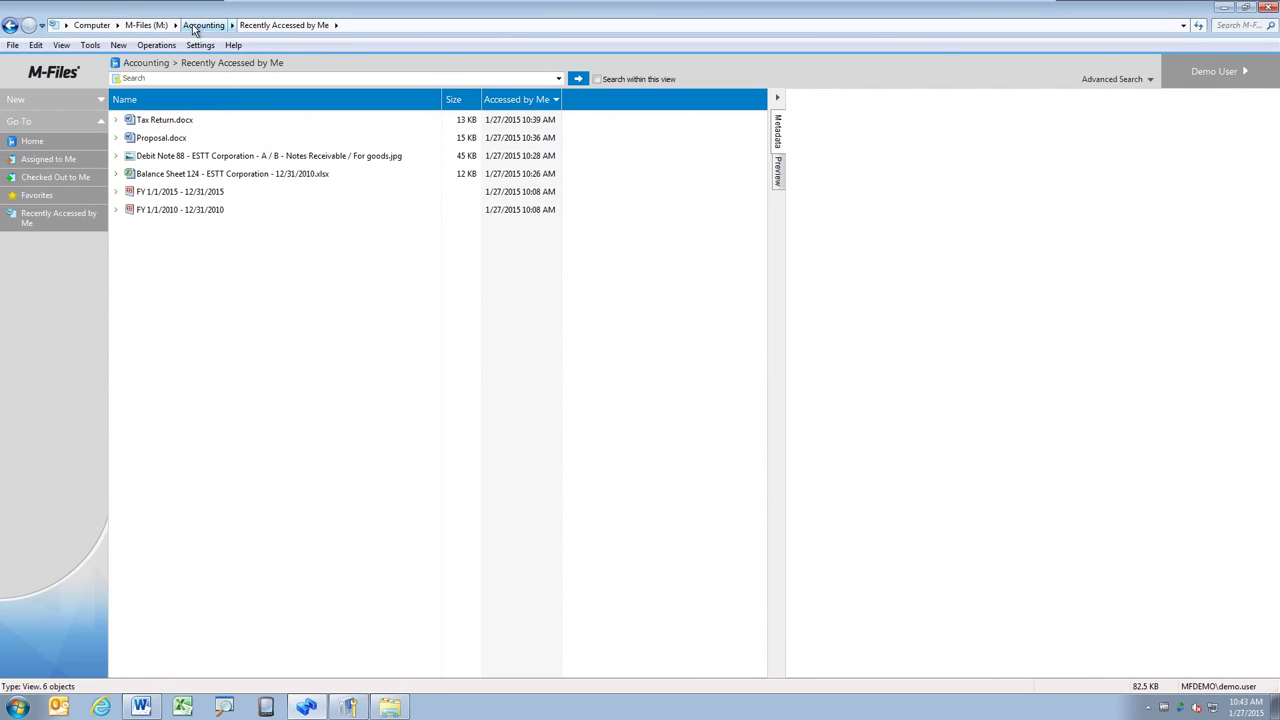
{"action": "left_click", "coordinate": [146, 25]}
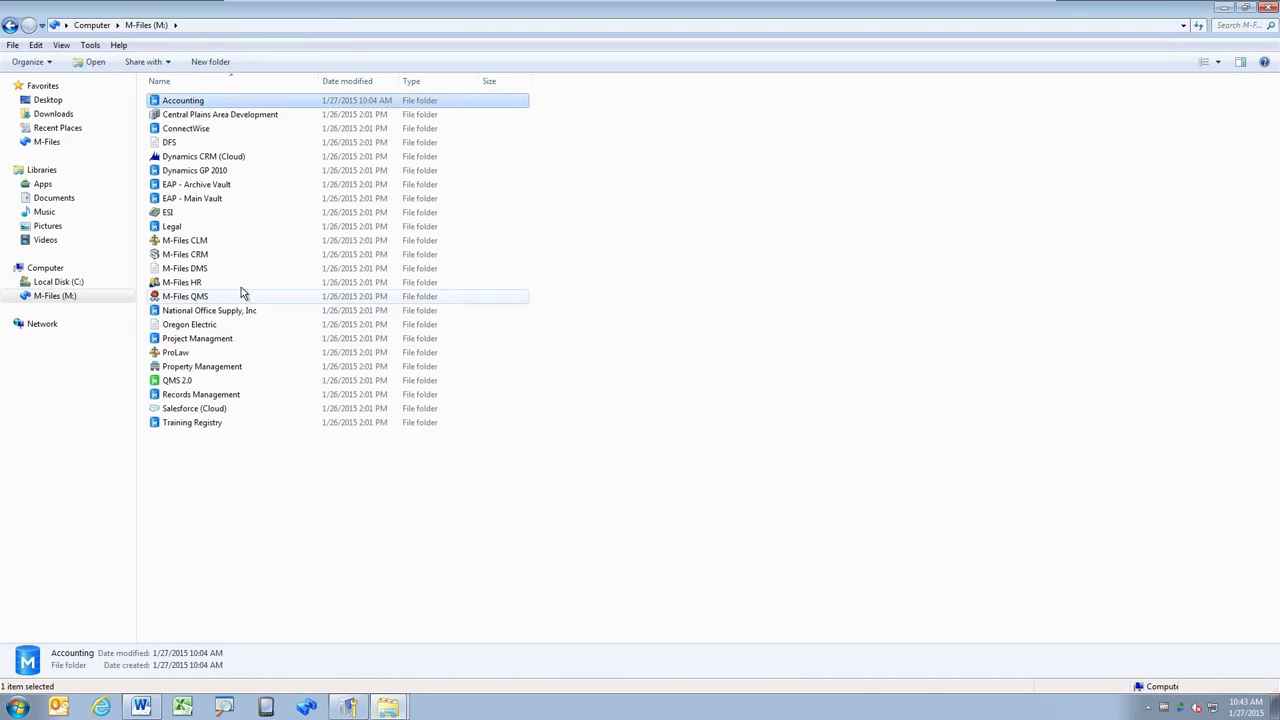
{"action": "double_click", "coordinate": [250, 270]}
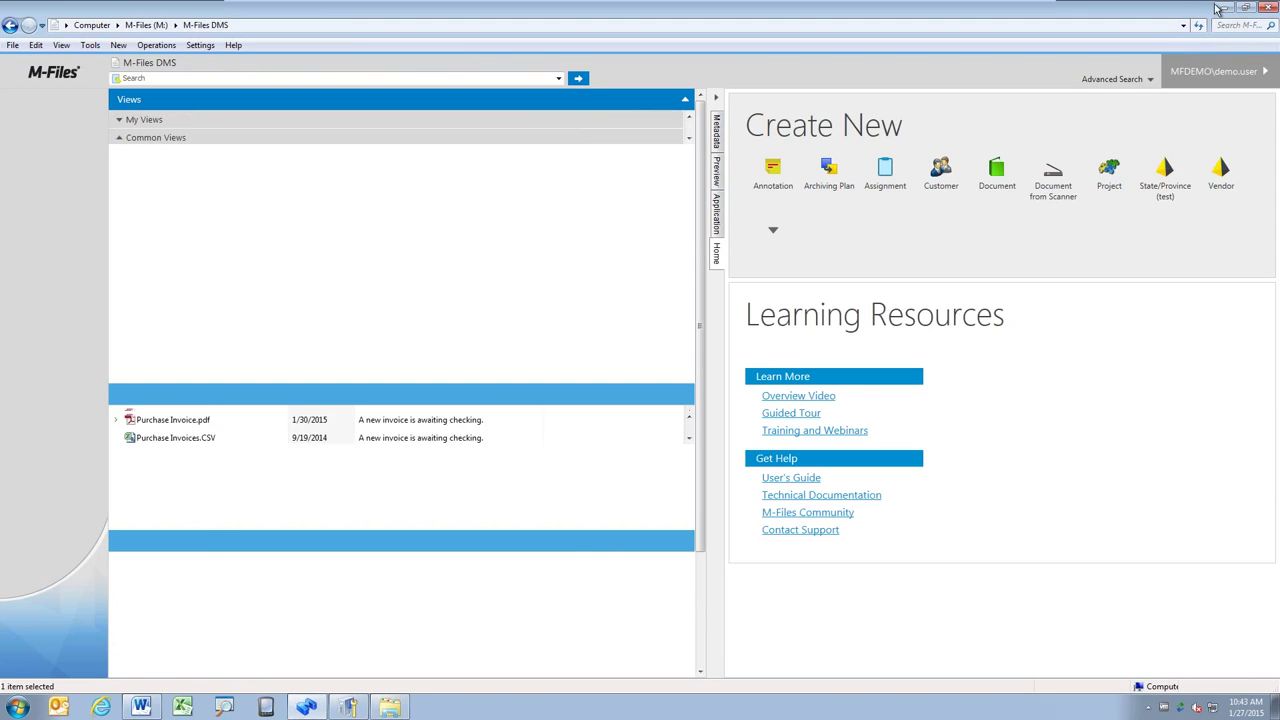
Minimize the vault window, close the blank Word document and open the Scan > English folder on Local Disk (C:).
{"action": "left_click", "coordinate": [1223, 8]}
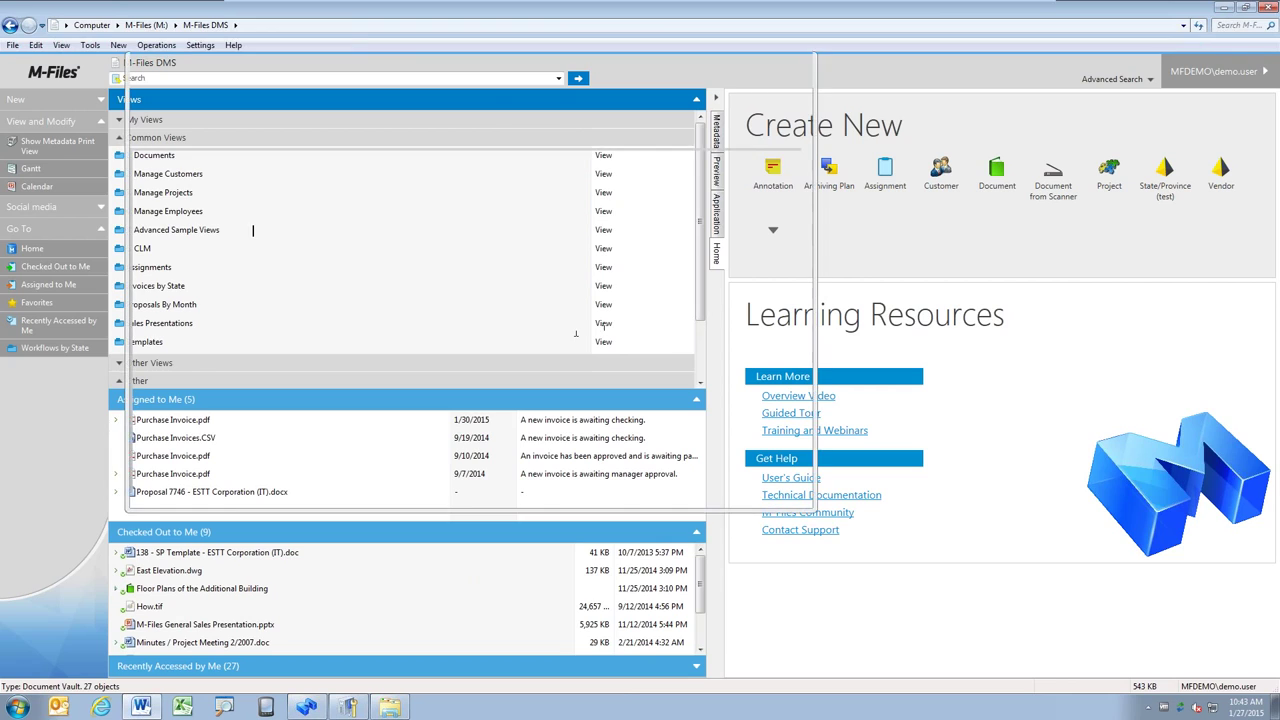
{"action": "left_click", "coordinate": [800, 63]}
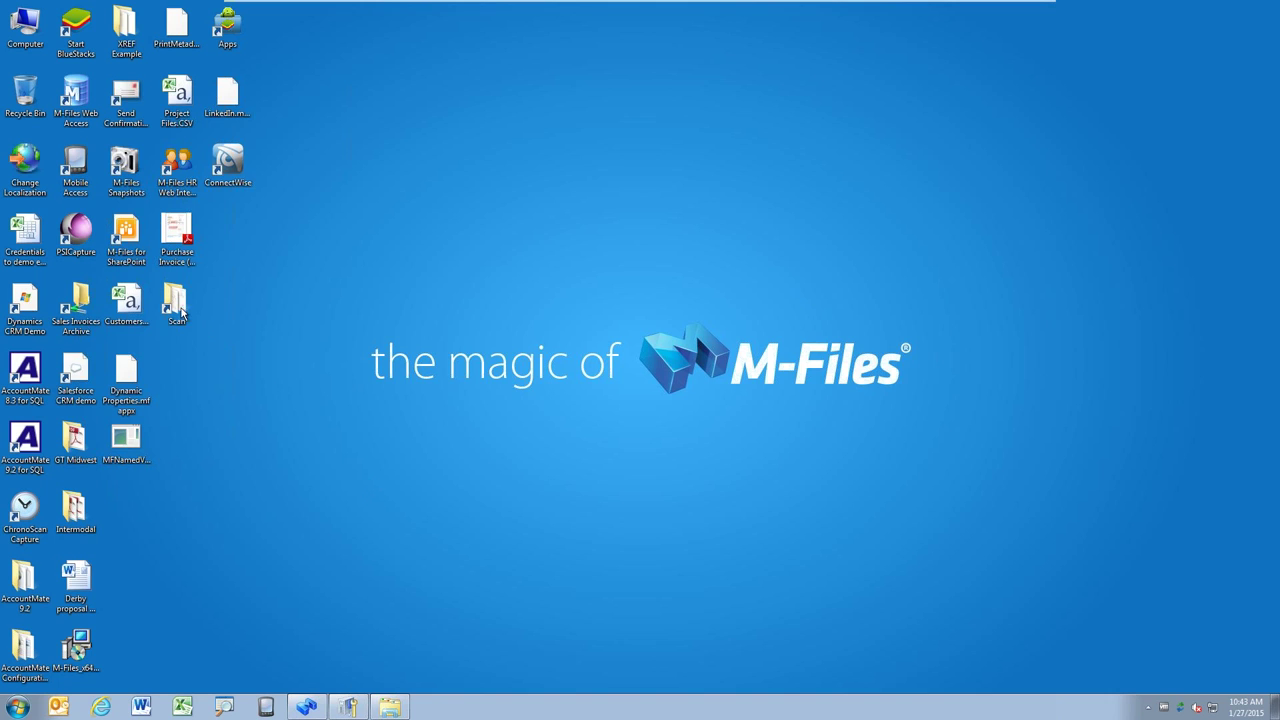
{"action": "left_click", "coordinate": [392, 706]}
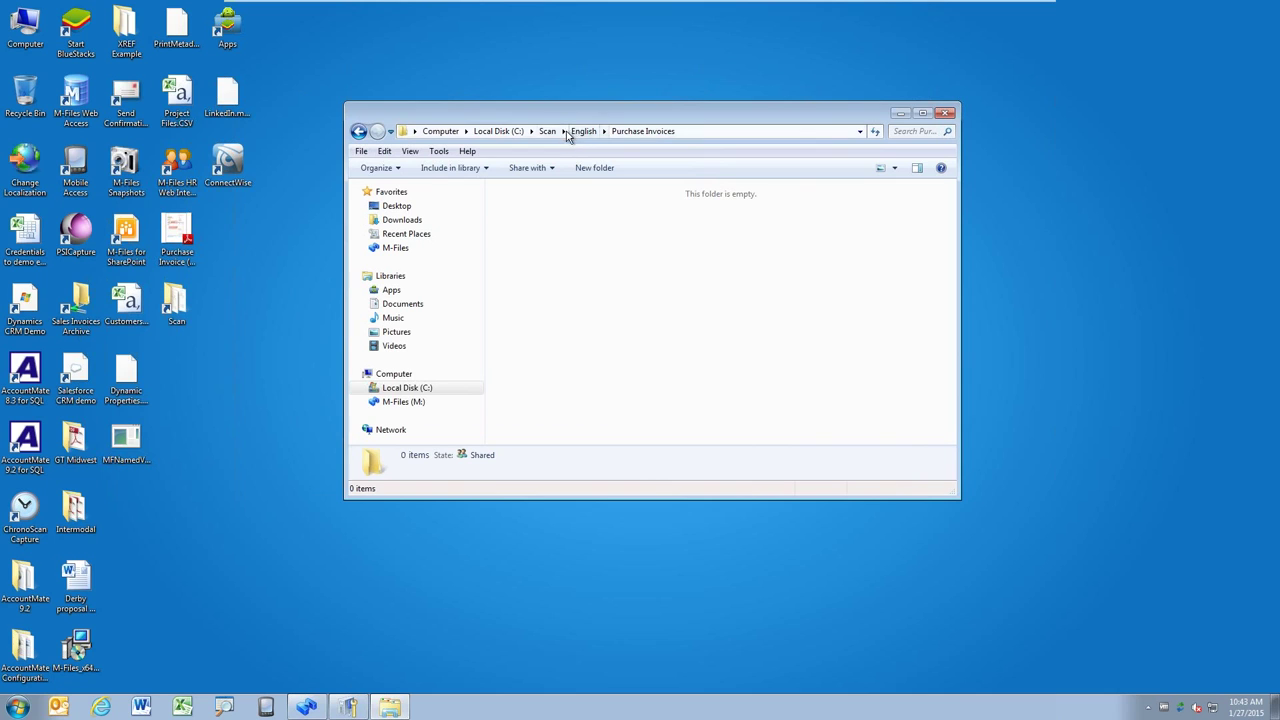
{"action": "left_click", "coordinate": [583, 131]}
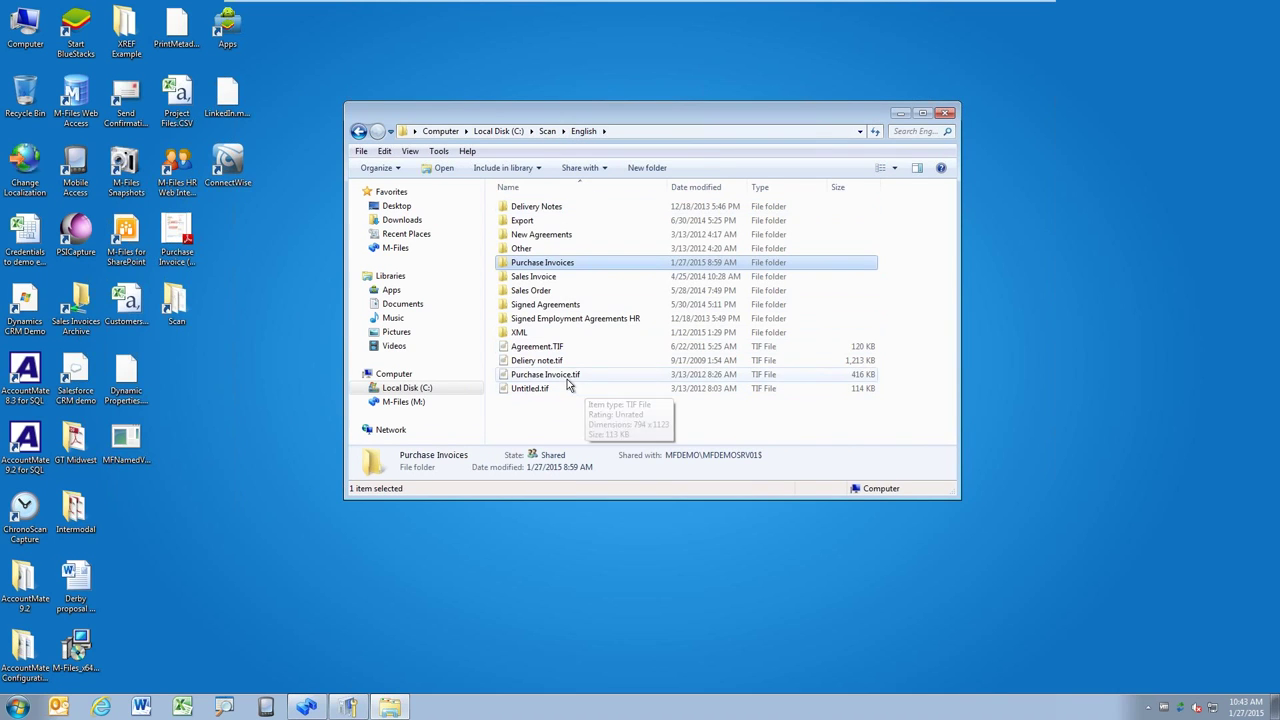
Copy Purchase Invoice.tif into the Purchase Invoices folder and open that folder.
{"action": "left_click", "coordinate": [575, 376]}
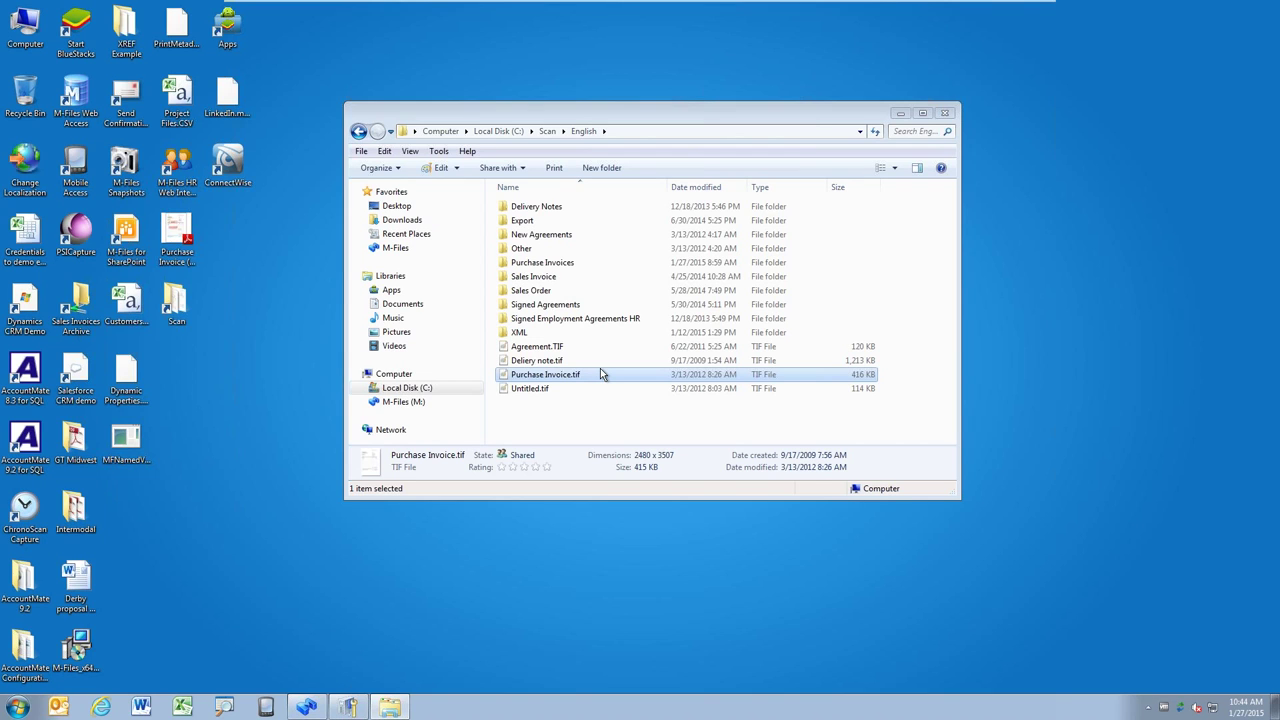
{"action": "left_click_drag", "start_coordinate": [601, 373], "coordinate": [580, 266]}
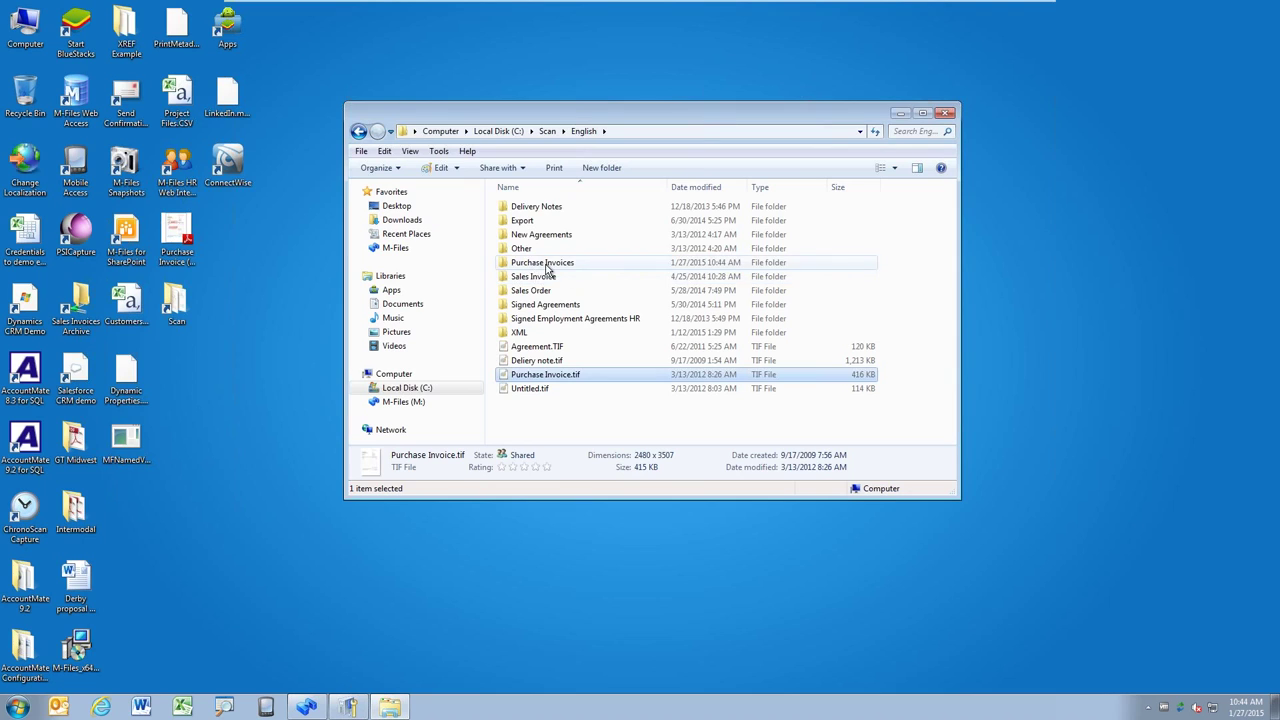
{"action": "double_click", "coordinate": [545, 263]}
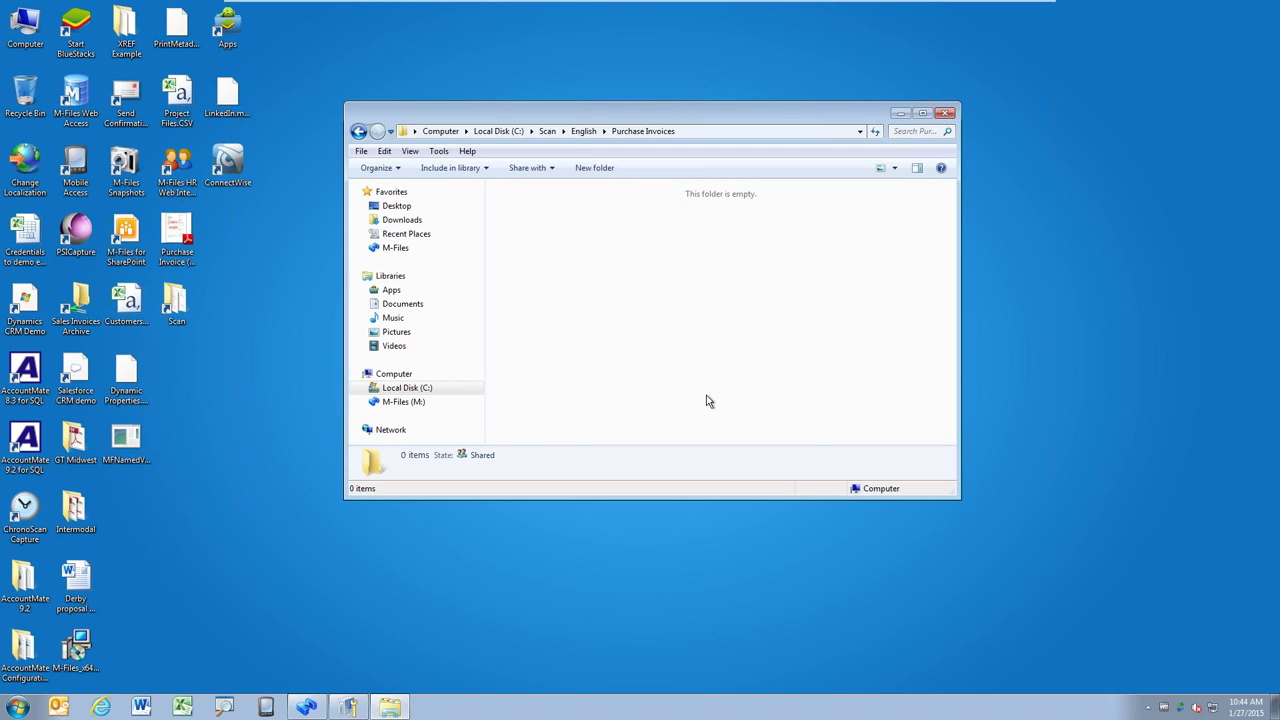
Close the empty Purchase Invoices folder, switch to the M-Files DMS vault and open the 1. Documents view.
{"action": "left_click", "coordinate": [944, 113]}
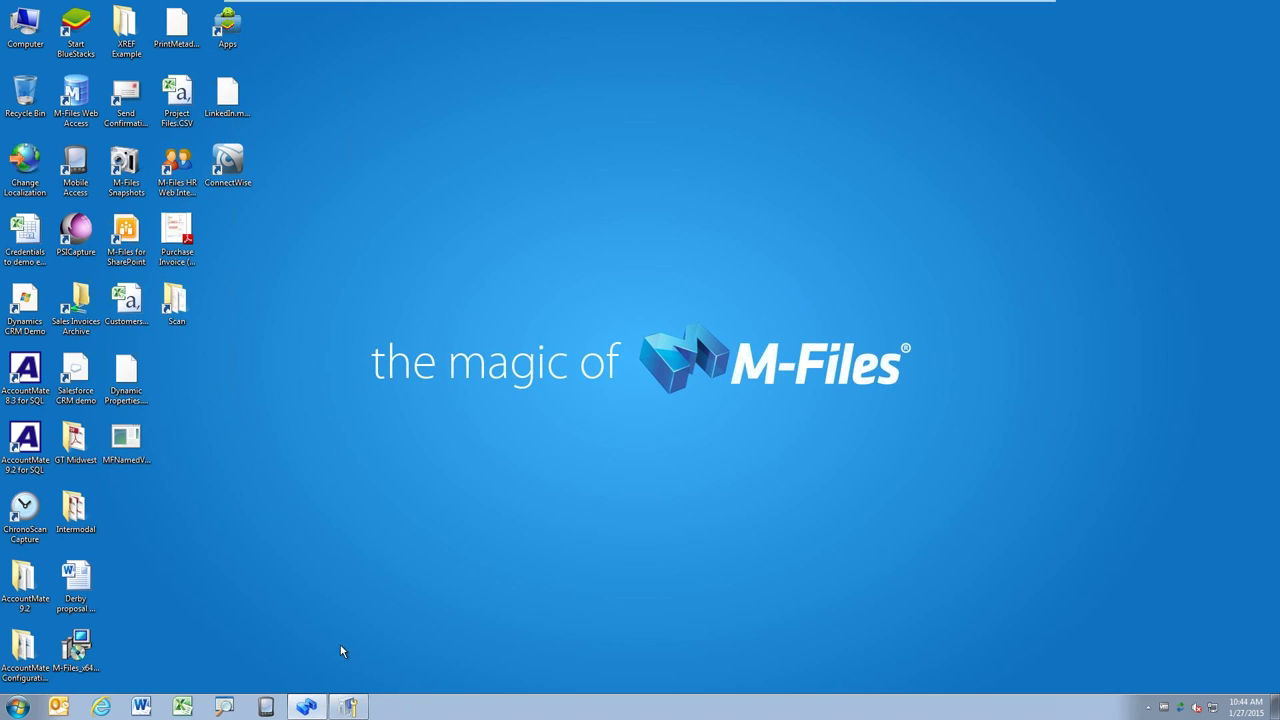
{"action": "left_click", "coordinate": [306, 706]}
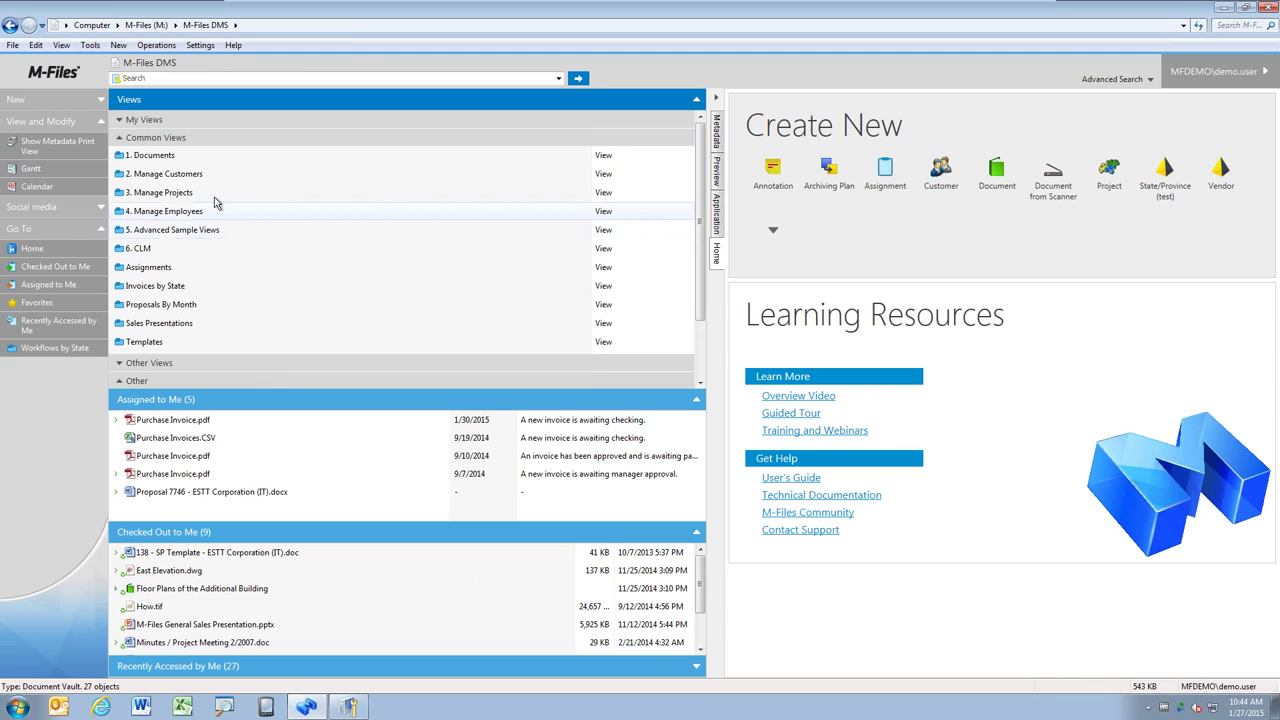
{"action": "left_click", "coordinate": [150, 155]}
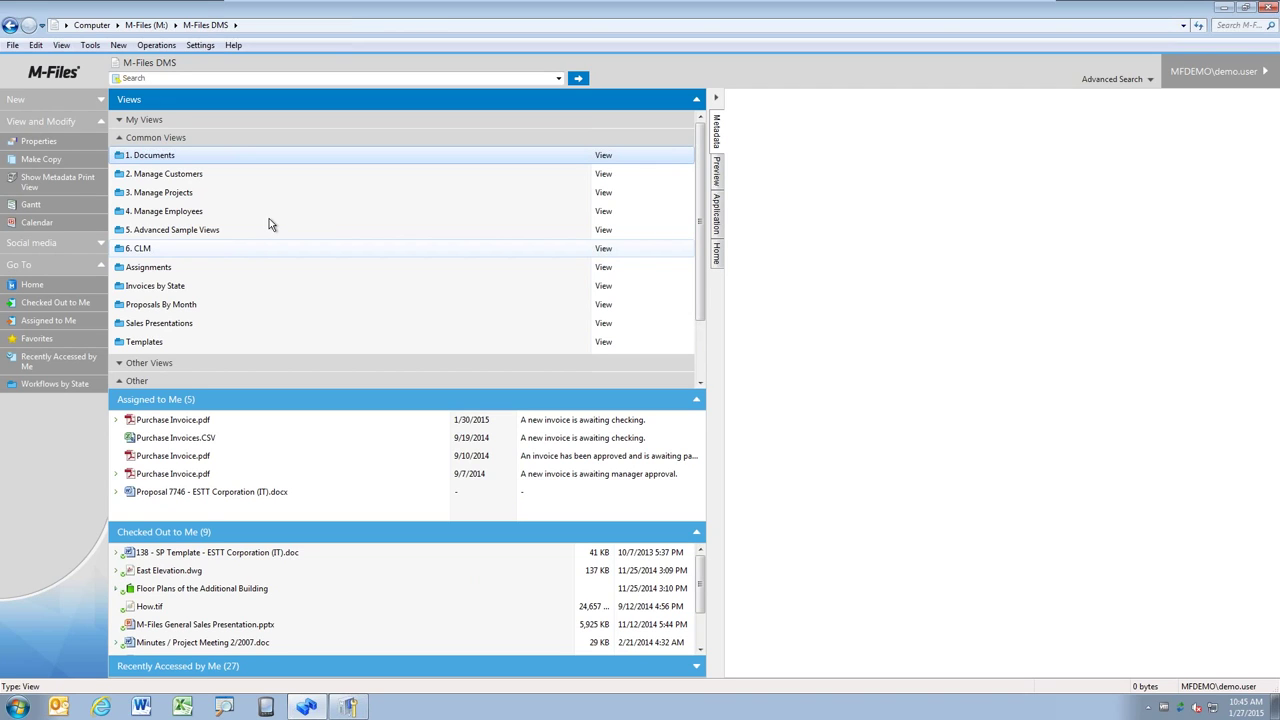
{"action": "double_click", "coordinate": [299, 158]}
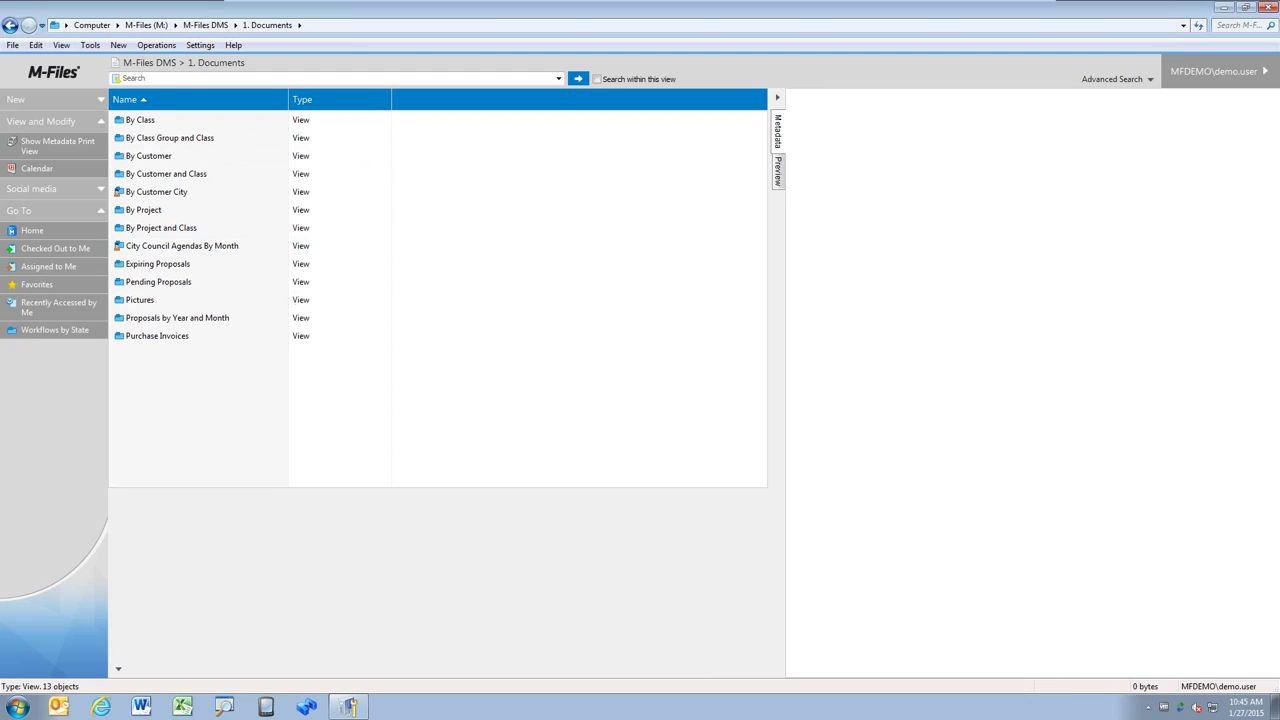
Examine the By Class, By Customer, By Project and Expiring Proposals views and show the commands available for adding a new view.
{"action": "left_click", "coordinate": [186, 122]}
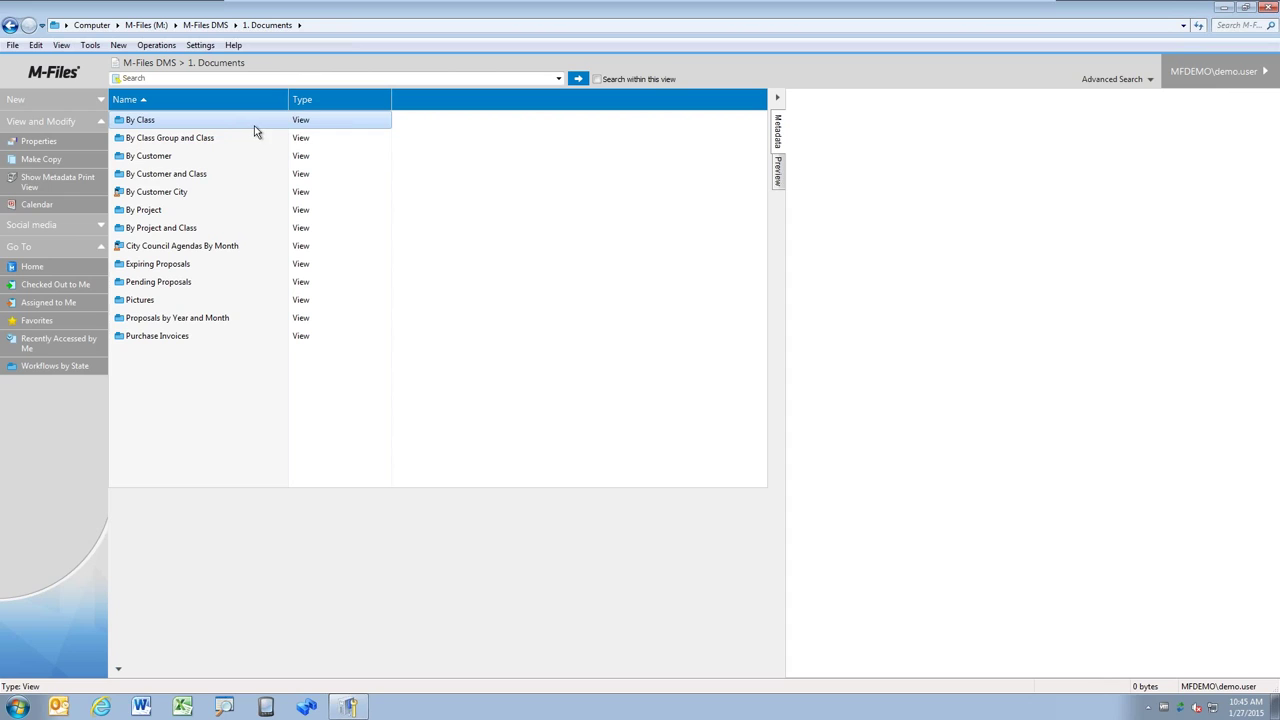
{"action": "left_click", "coordinate": [172, 158]}
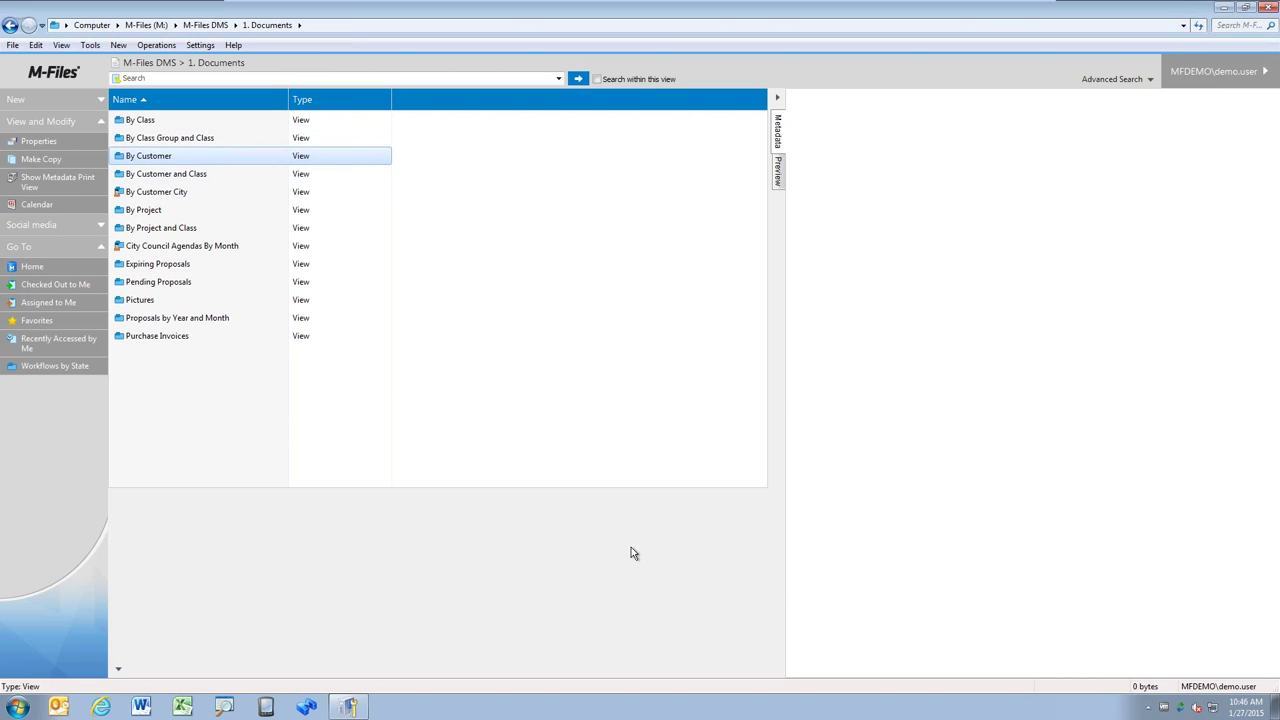
{"action": "left_click", "coordinate": [262, 211]}
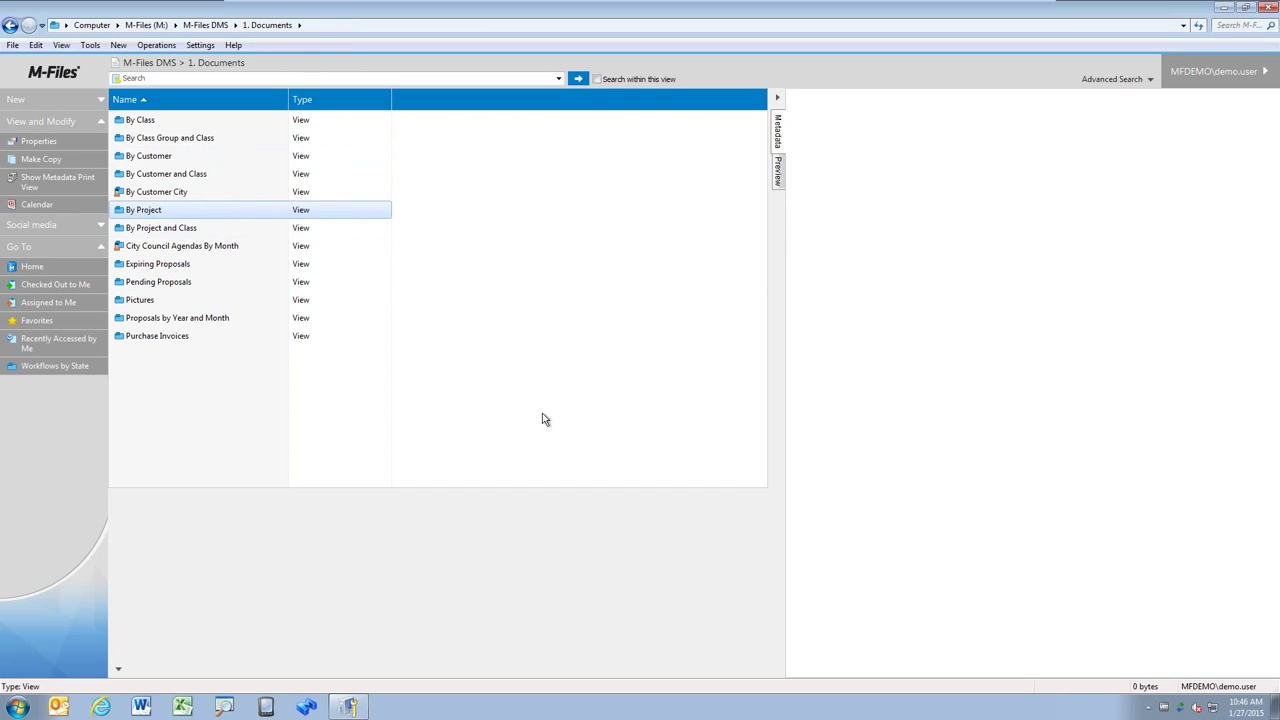
{"action": "left_click", "coordinate": [209, 266]}
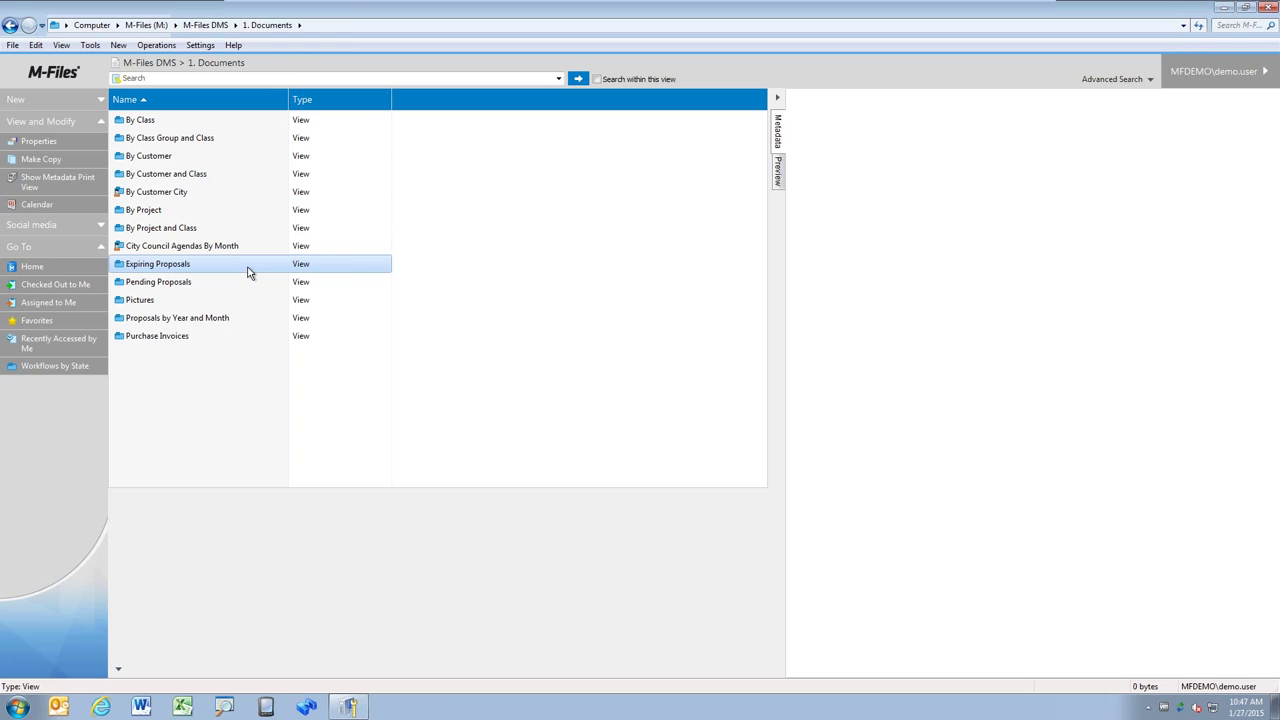
{"action": "right_click", "coordinate": [459, 323]}
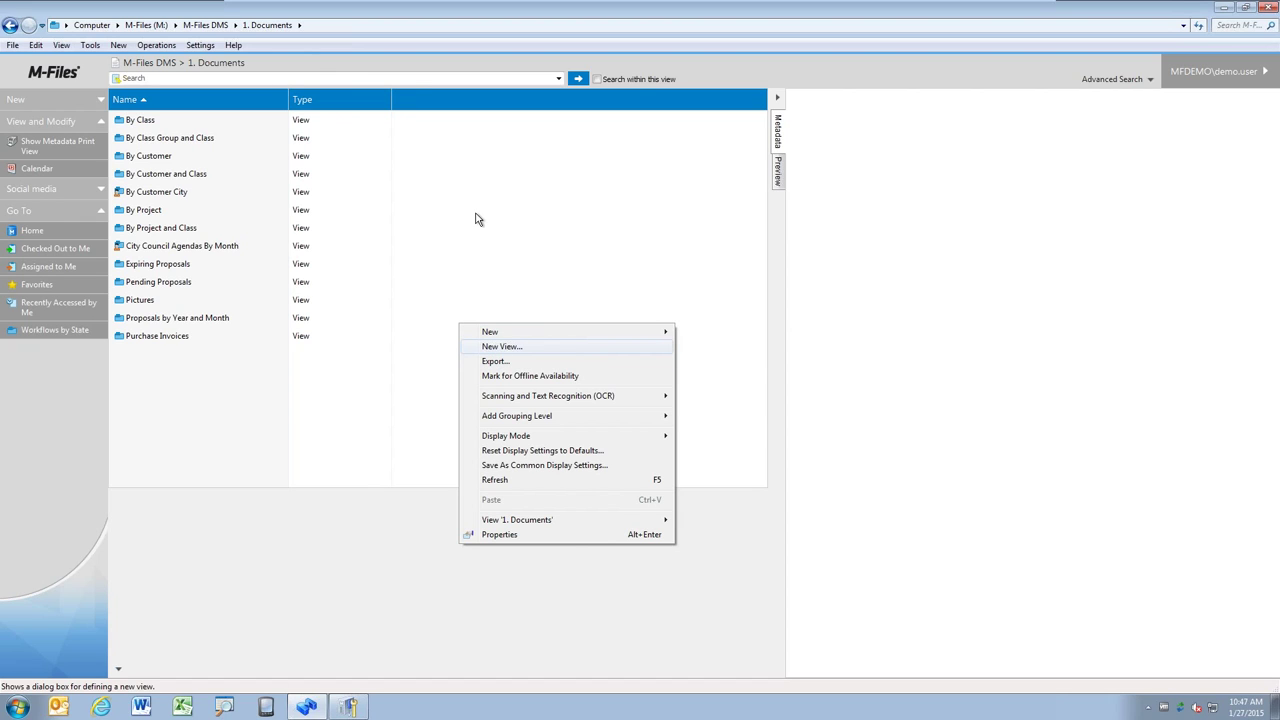
Return to the M-Files DMS vault root, expand My Views to examine the personal views, and collapse the group again.
{"action": "left_click", "coordinate": [224, 27]}
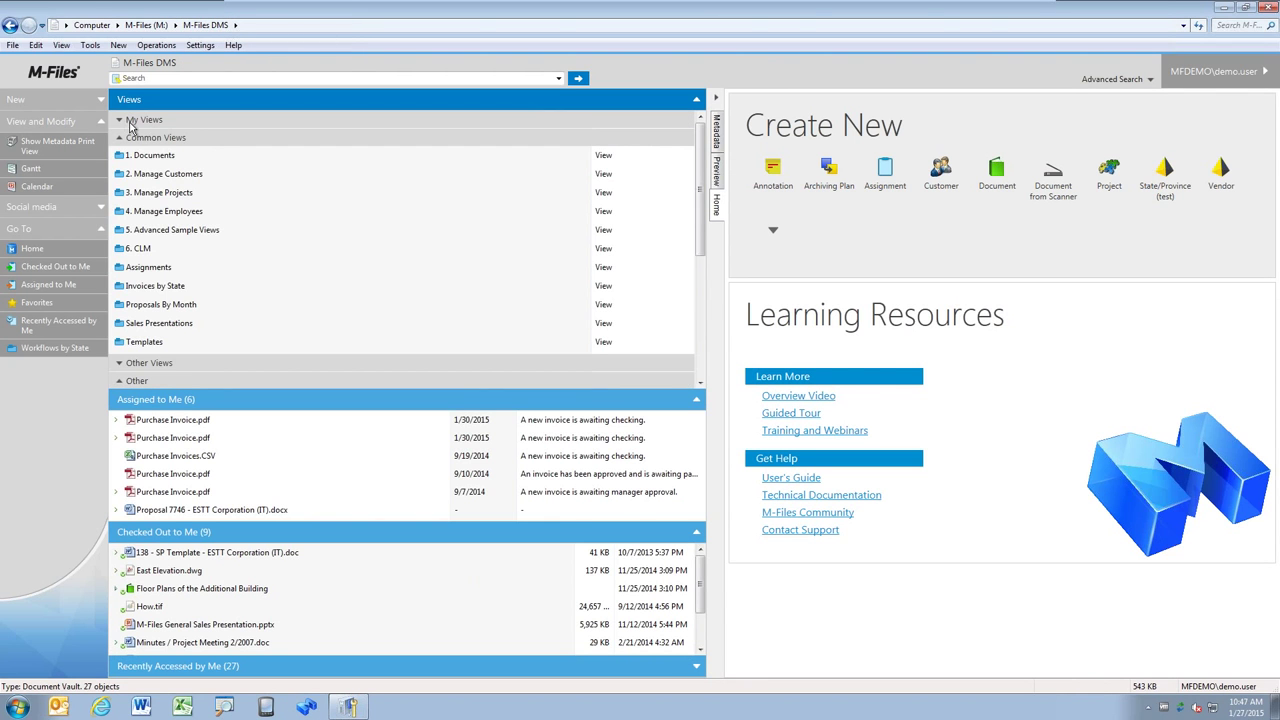
{"action": "left_click", "coordinate": [140, 119]}
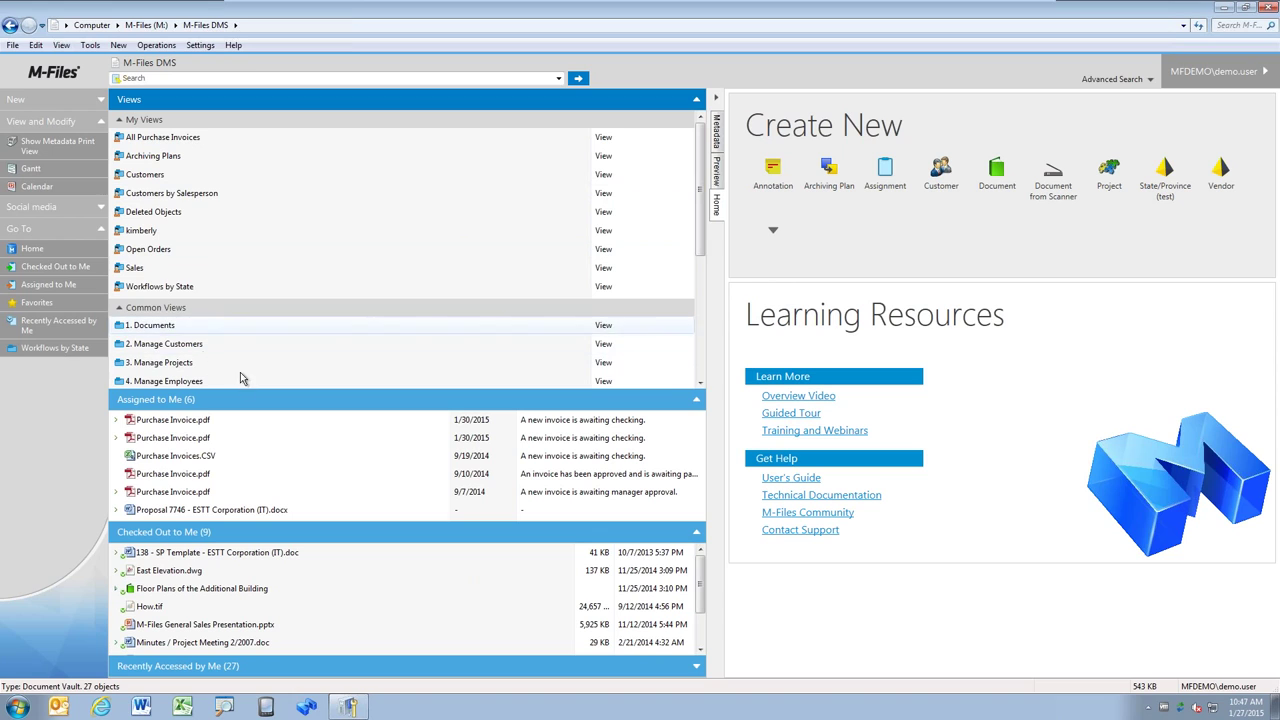
{"action": "left_click", "coordinate": [120, 120]}
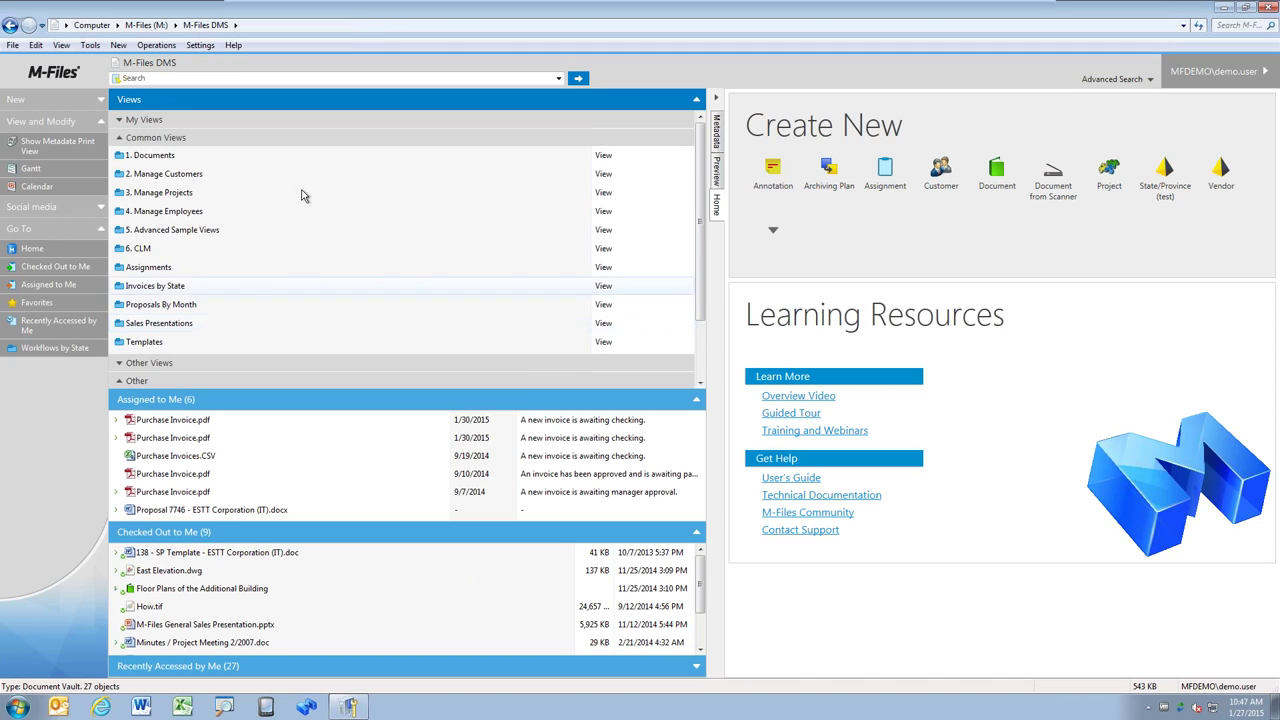
Open the Purchase Invoice virtual folder under 1. Documents > By Class.
{"action": "left_click", "coordinate": [320, 158]}
{"action": "double_click", "coordinate": [320, 158]}
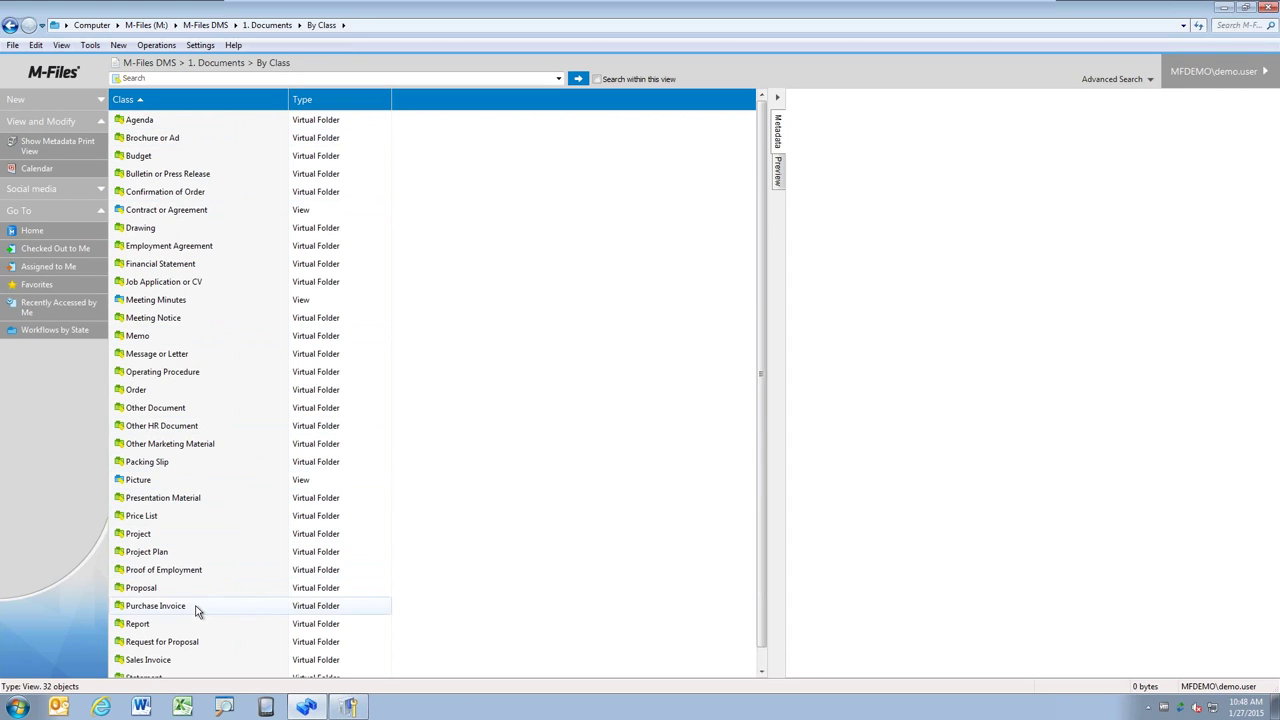
{"action": "left_click", "coordinate": [240, 607]}
{"action": "double_click", "coordinate": [242, 605]}
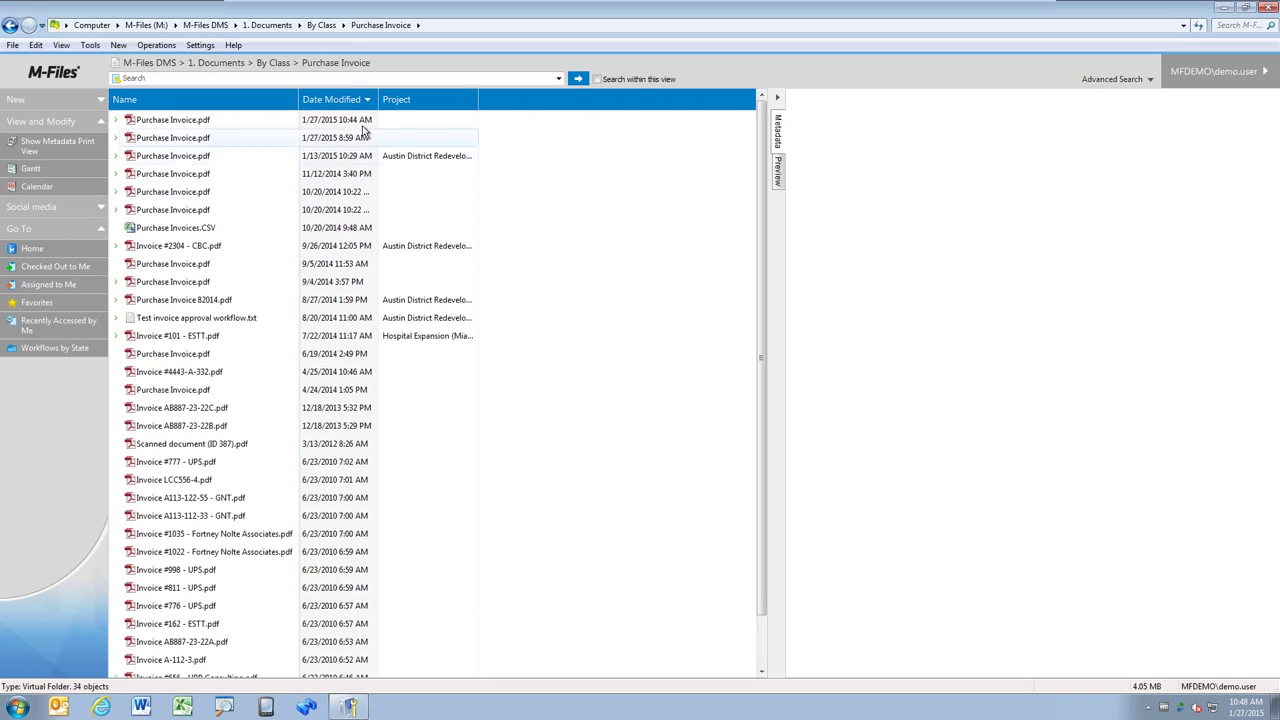
Select the newest Purchase Invoice.pdf, examine its metadata, and highlight the customer name A&A Consulting (AEC) in its preview.
{"action": "left_click", "coordinate": [362, 122]}
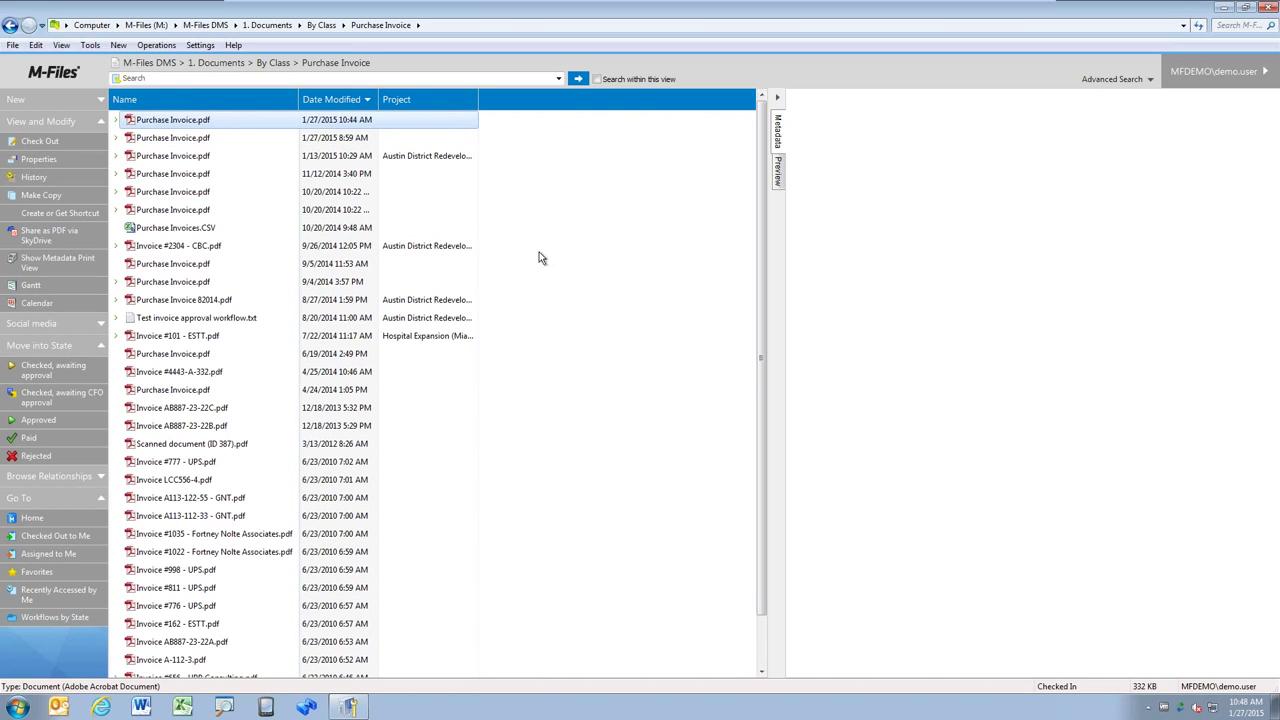
{"action": "left_click", "coordinate": [368, 127]}
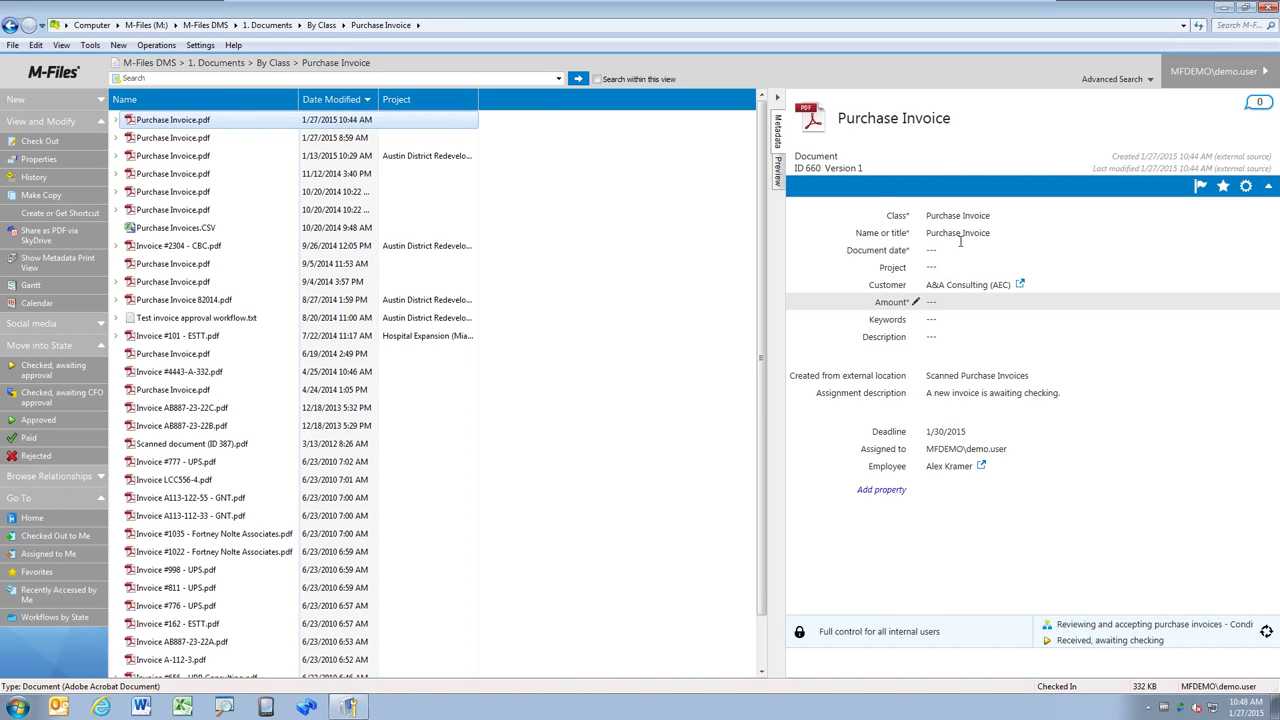
{"action": "left_click", "coordinate": [778, 172]}
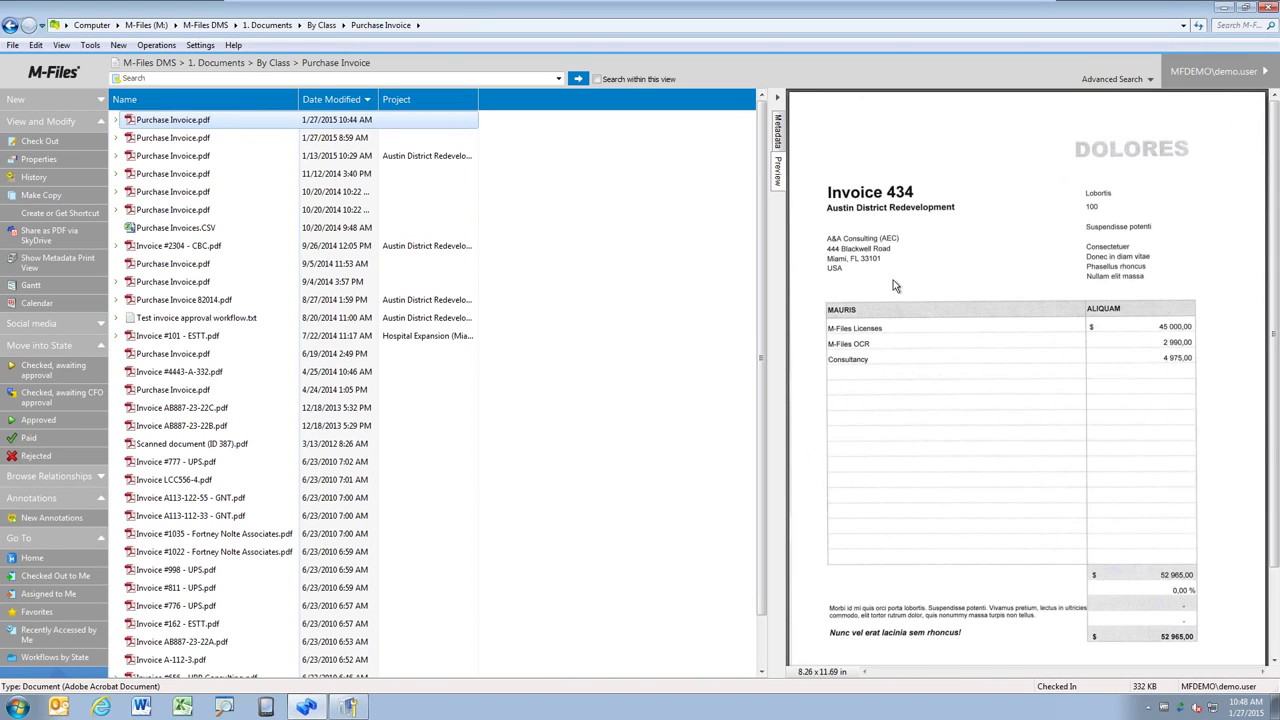
{"action": "left_click_drag", "start_coordinate": [827, 240], "coordinate": [908, 249]}
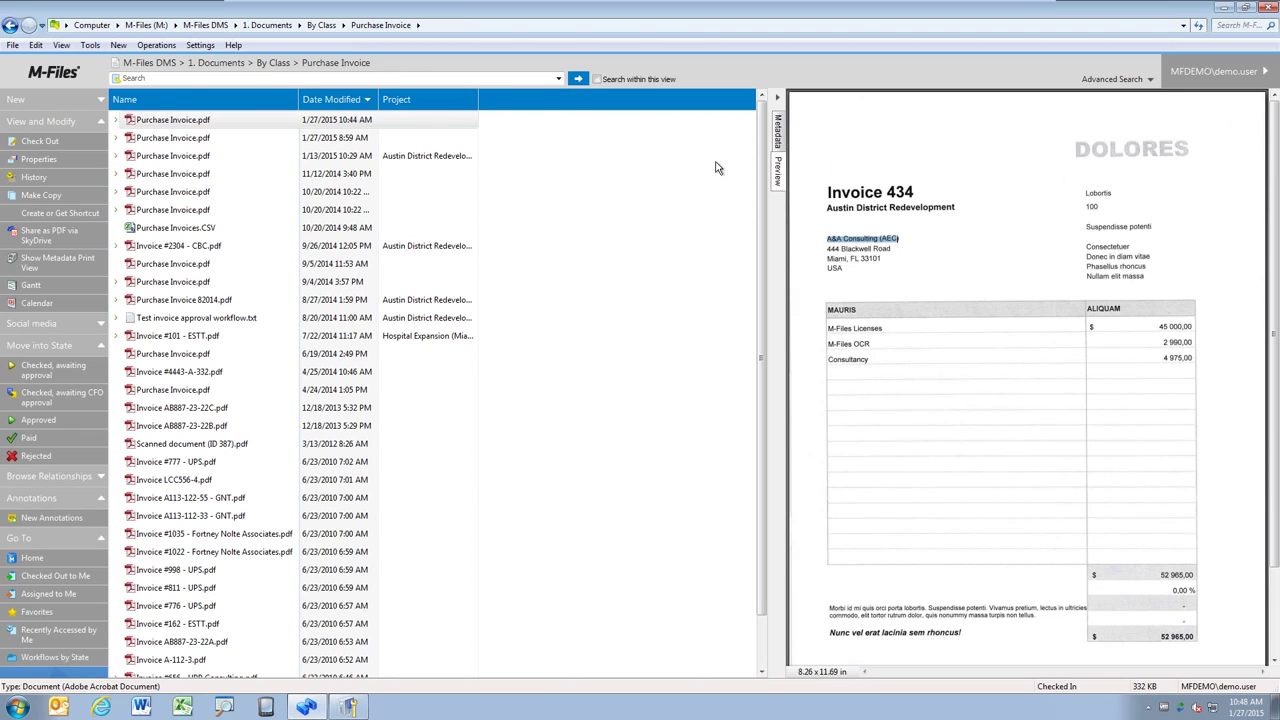
In the purchase invoice's metadata, set the document date to 1/27/2015 and the project to Austin District Redevelopment.
{"action": "left_click", "coordinate": [779, 130]}
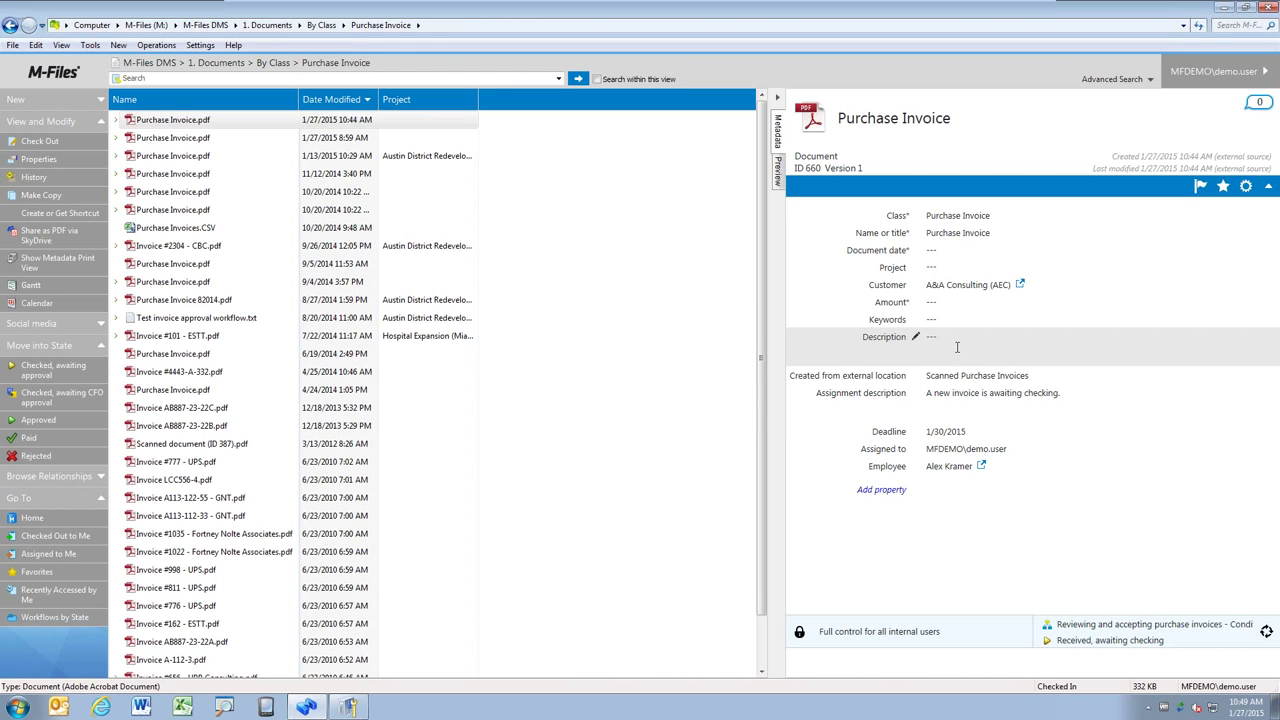
{"action": "left_click", "coordinate": [990, 252]}
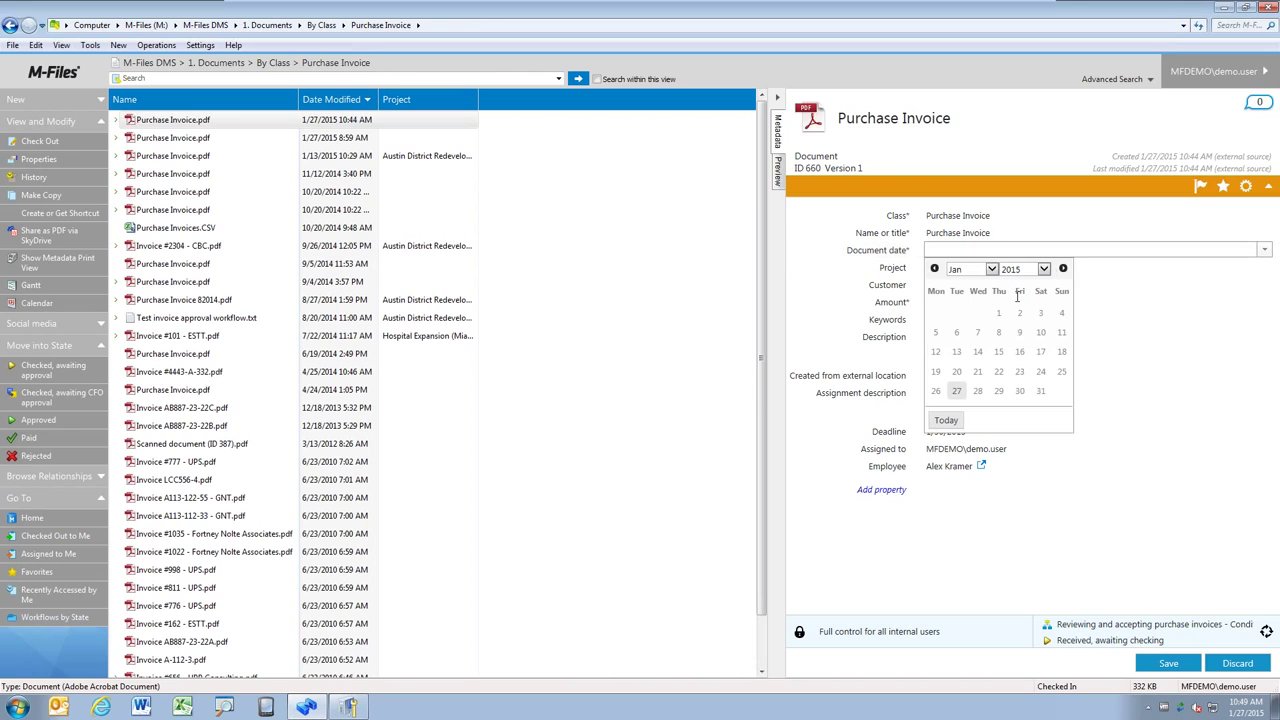
{"action": "left_click", "coordinate": [956, 391]}
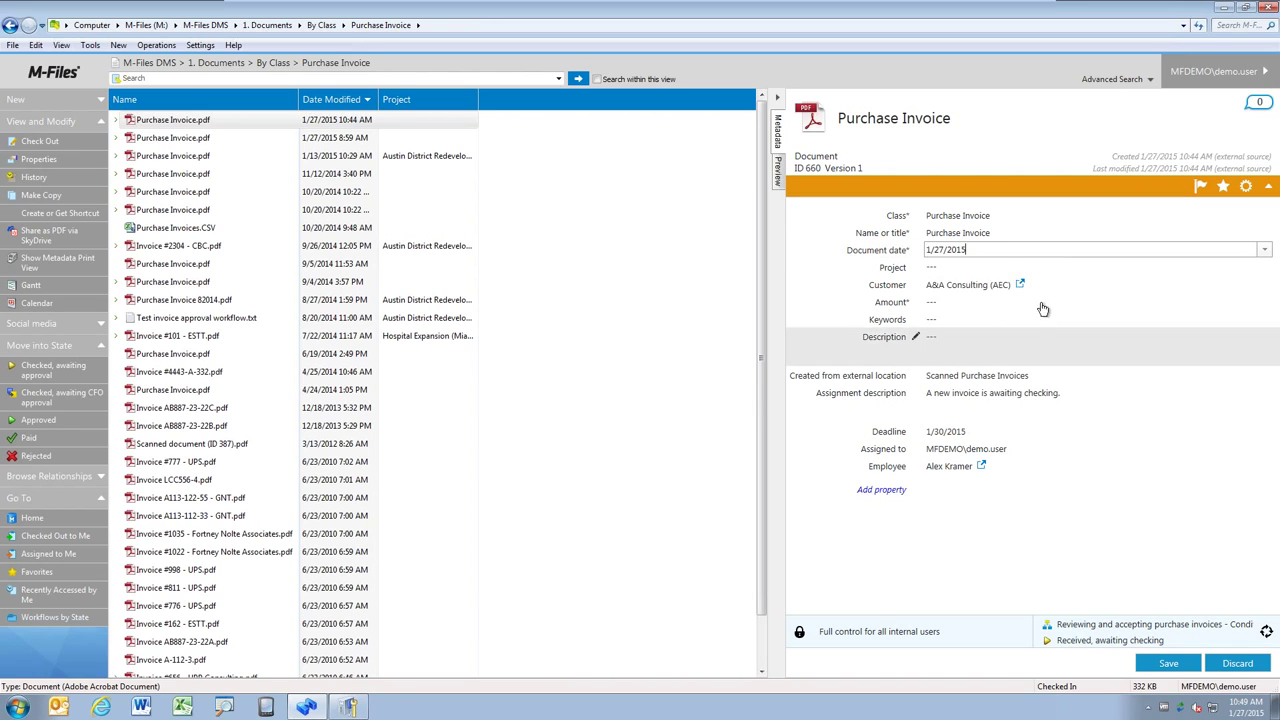
{"action": "left_click", "coordinate": [1001, 268]}
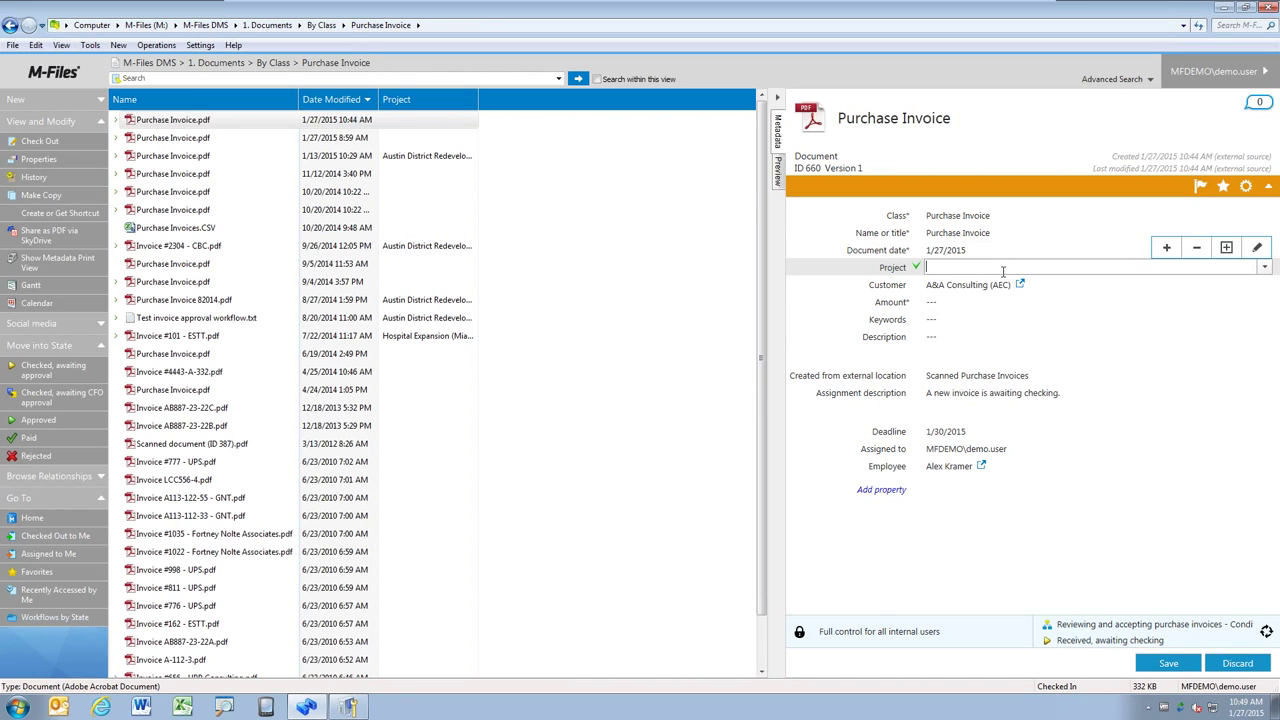
{"action": "left_click", "coordinate": [1263, 270]}
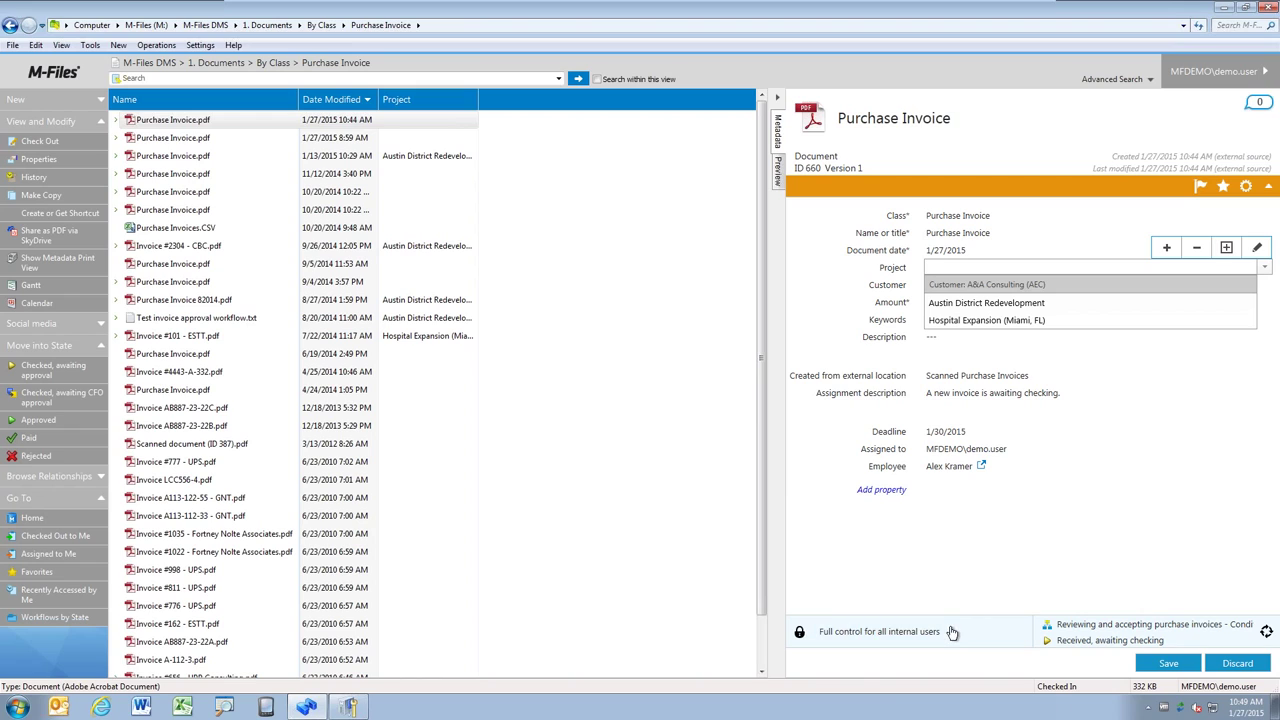
{"action": "left_click", "coordinate": [1002, 306]}
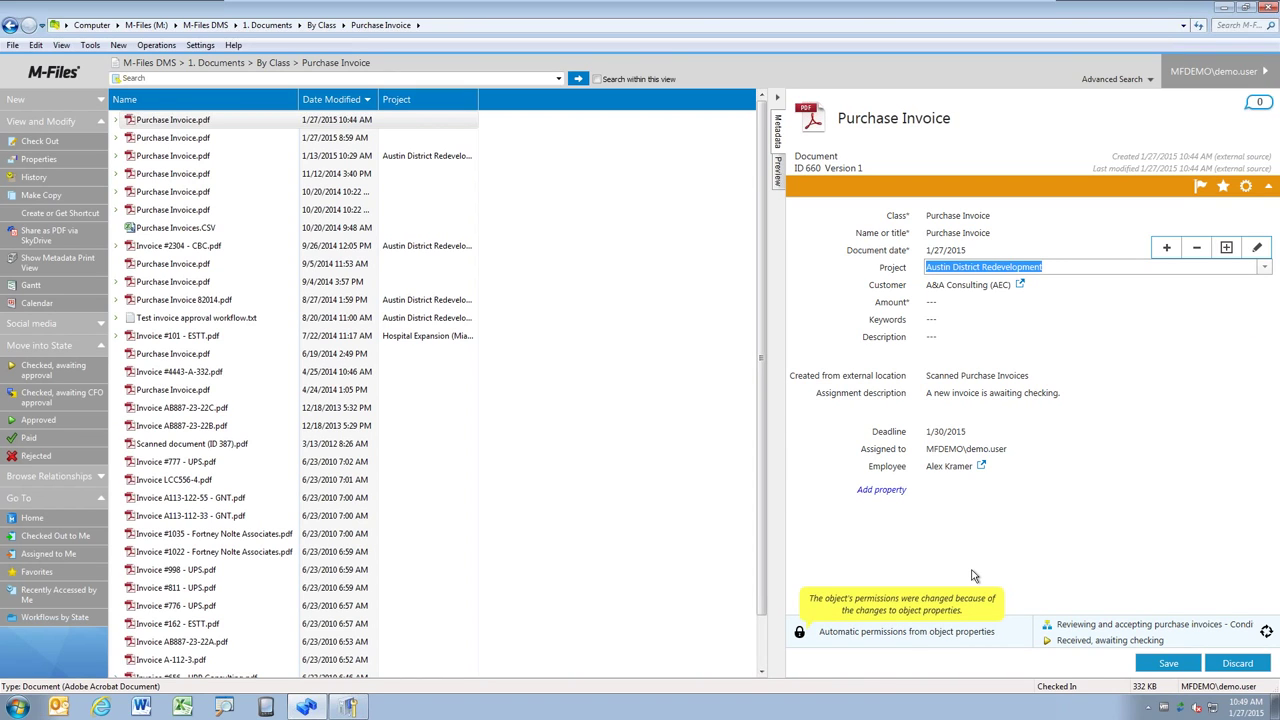